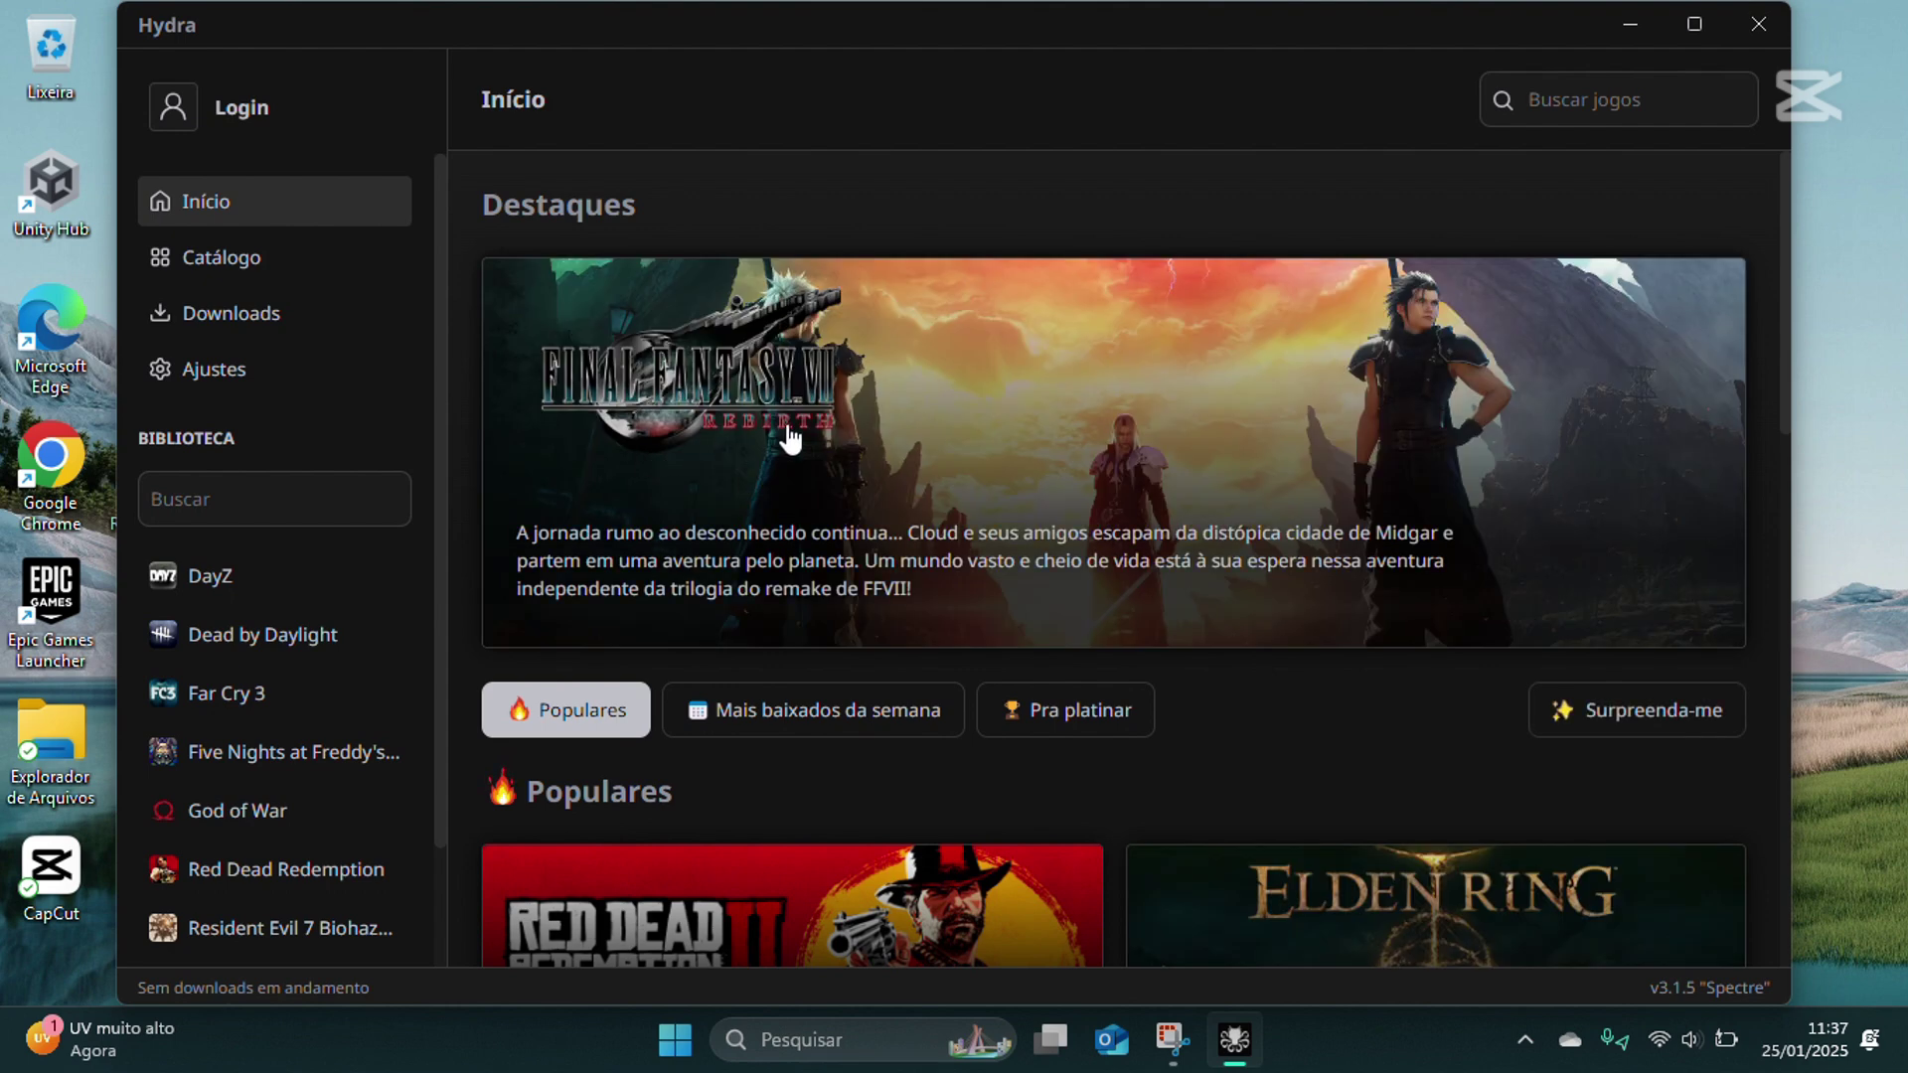
Step: Search the game catalogue for "subanutica" and open the Subnautica game page
{"action": "left_click", "coordinate": [1645, 87]}
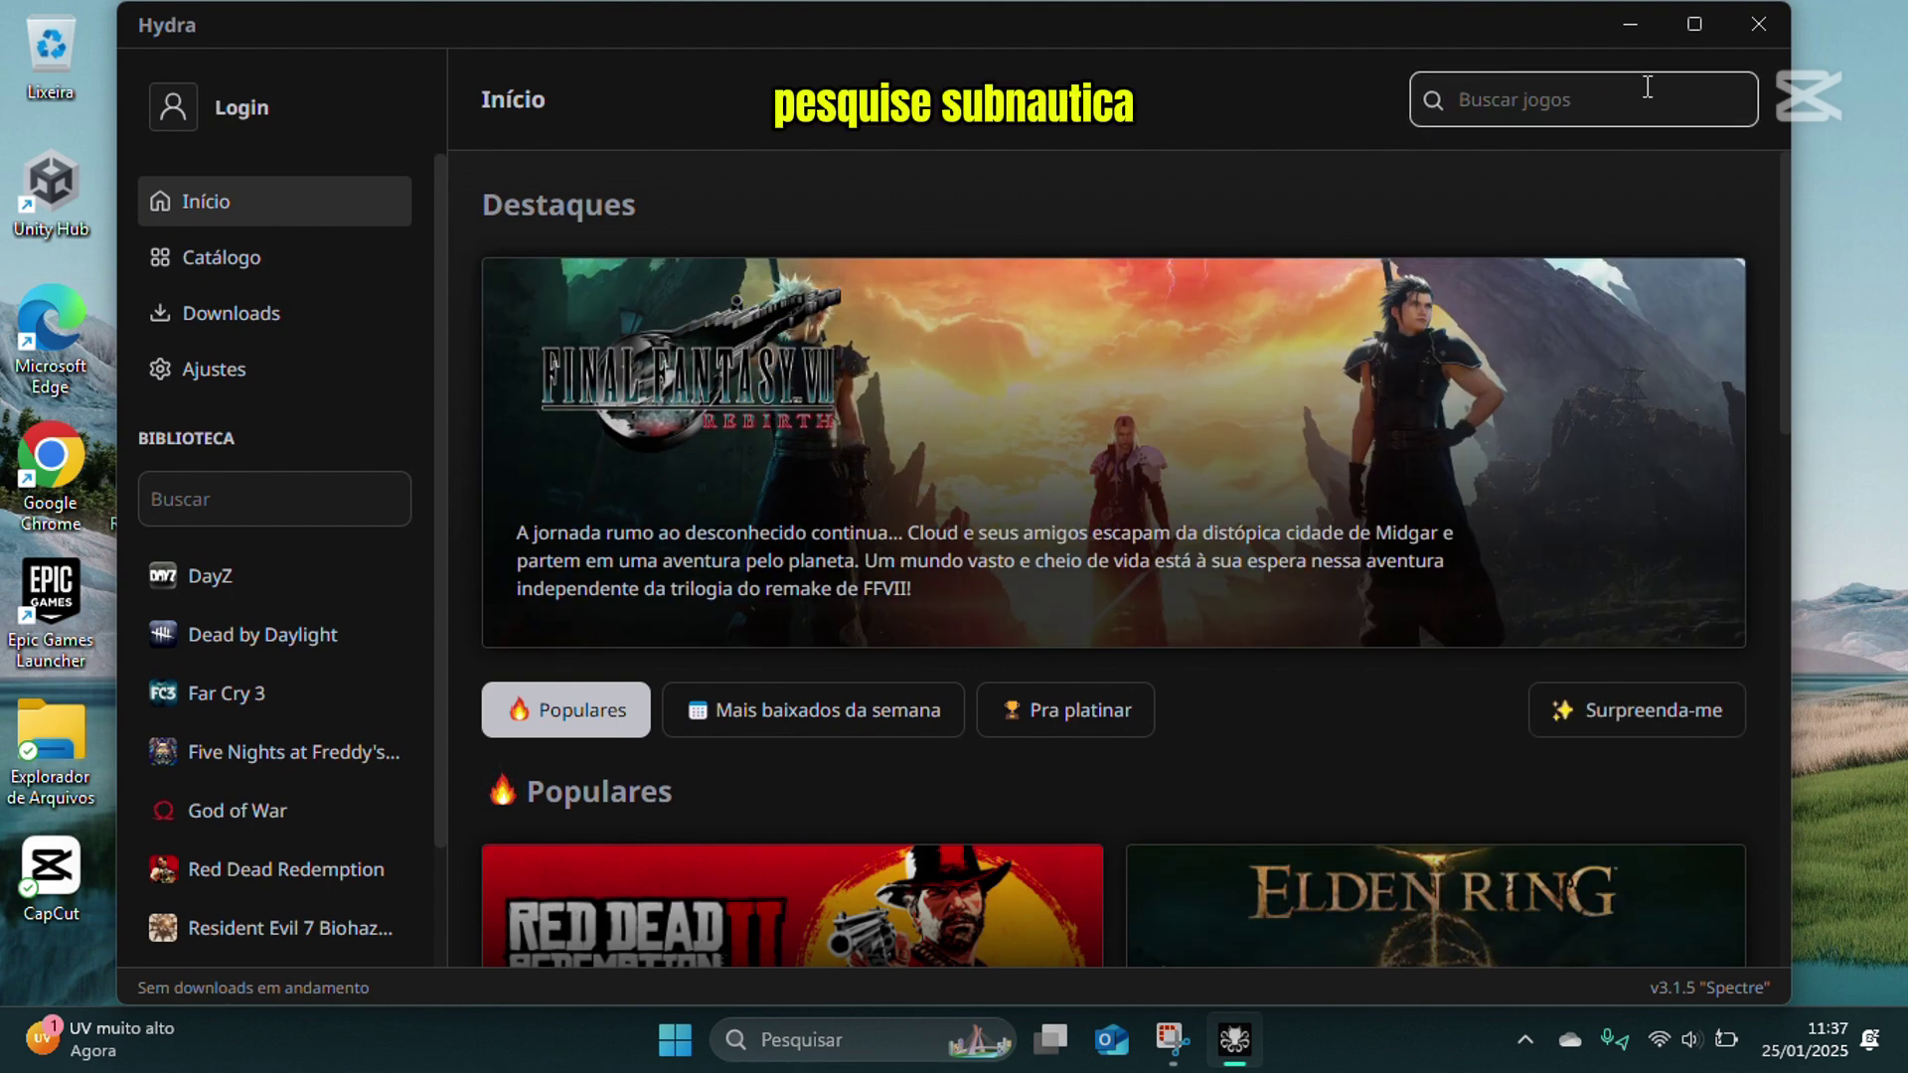
{"action": "type", "text": "subanutica"}
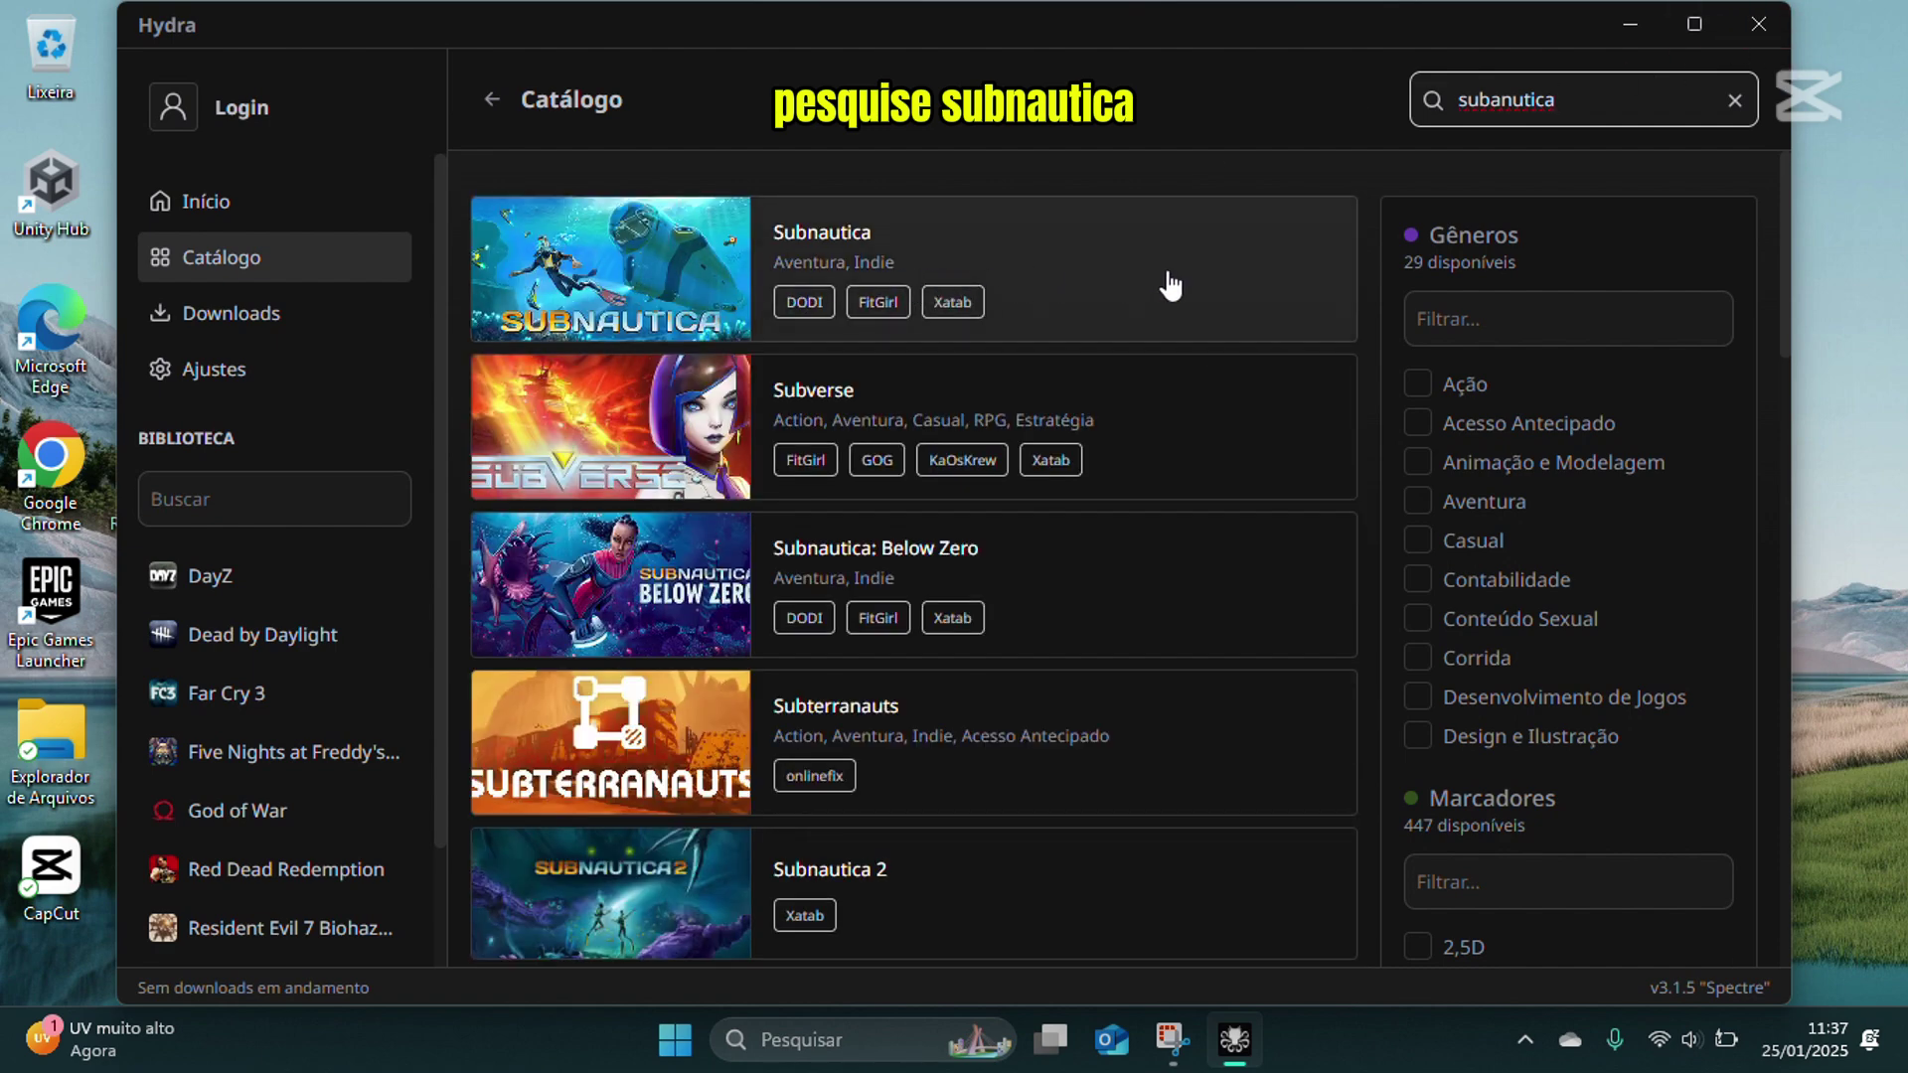
{"action": "left_click", "coordinate": [1186, 287]}
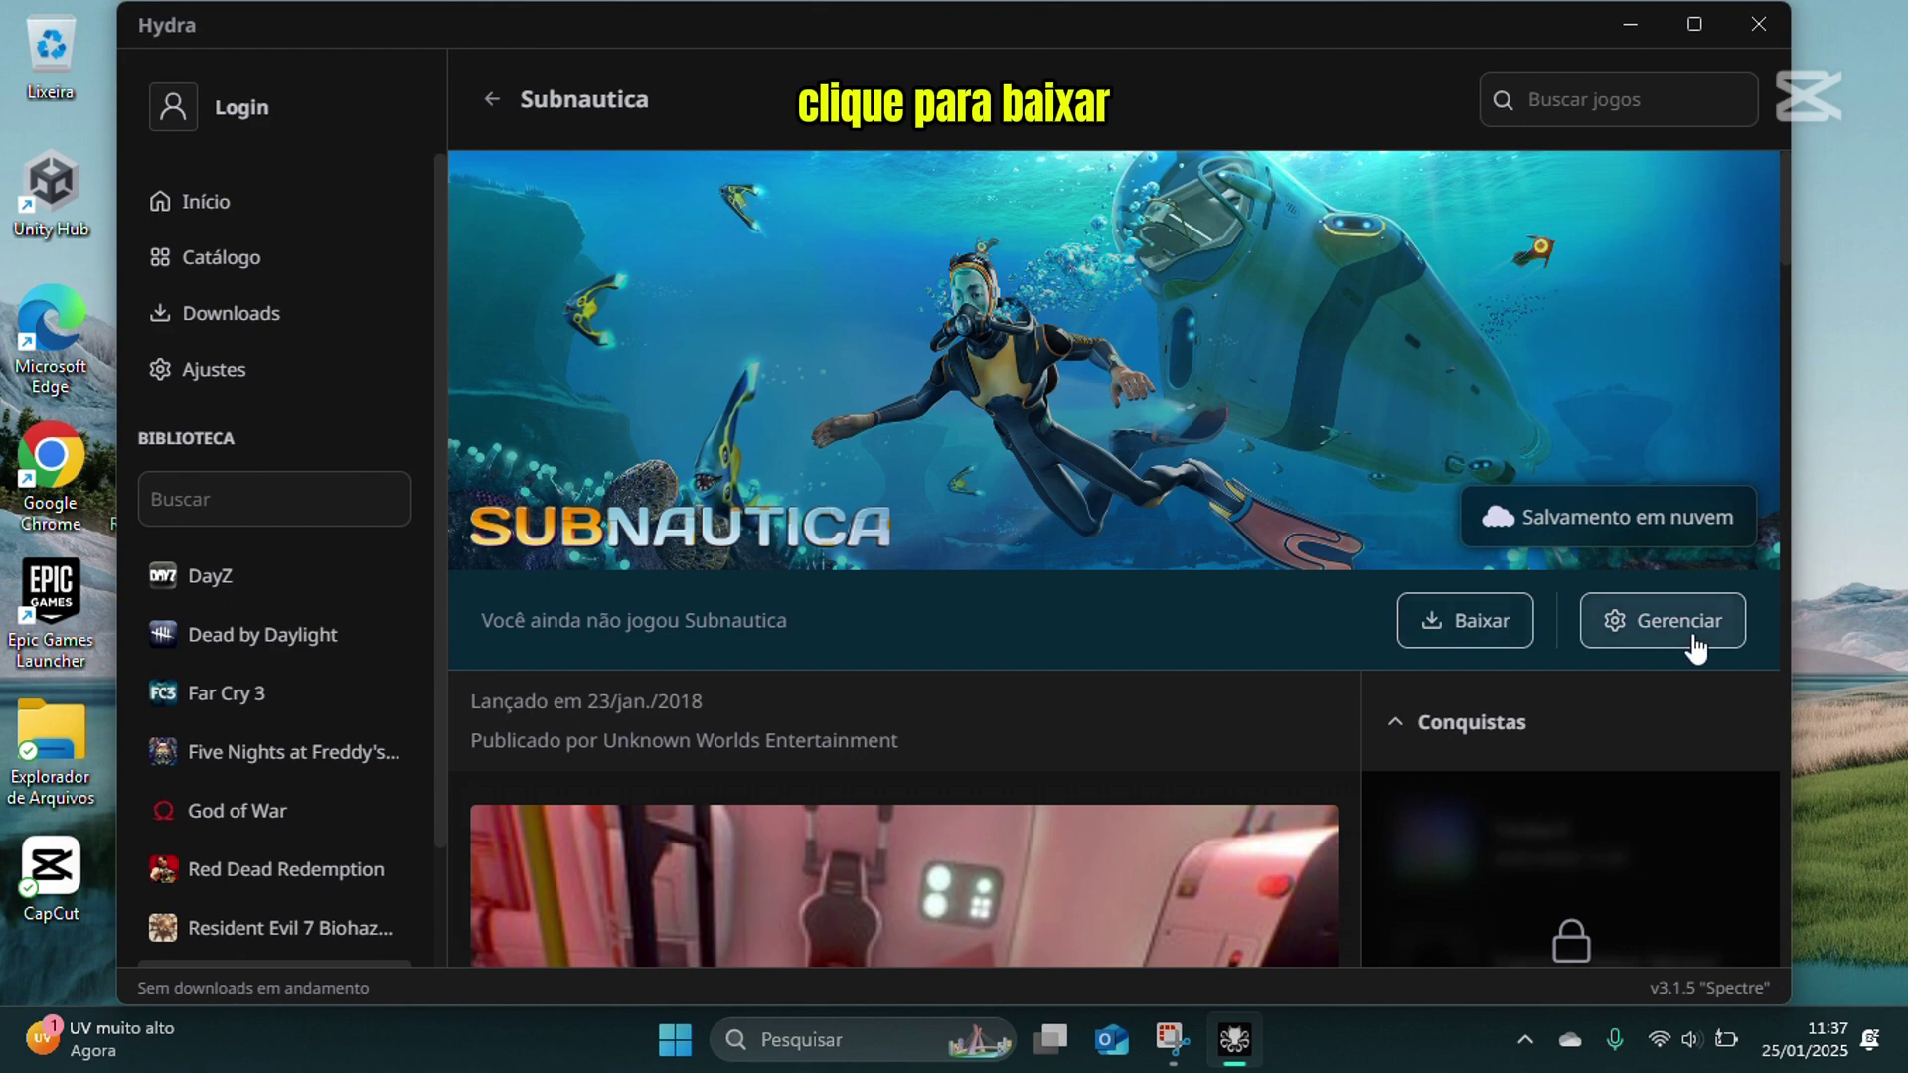
Step: Look through the repacks offered in Subnautica's download options, comparing their versions, sizes and dates
{"action": "left_click", "coordinate": [1503, 628]}
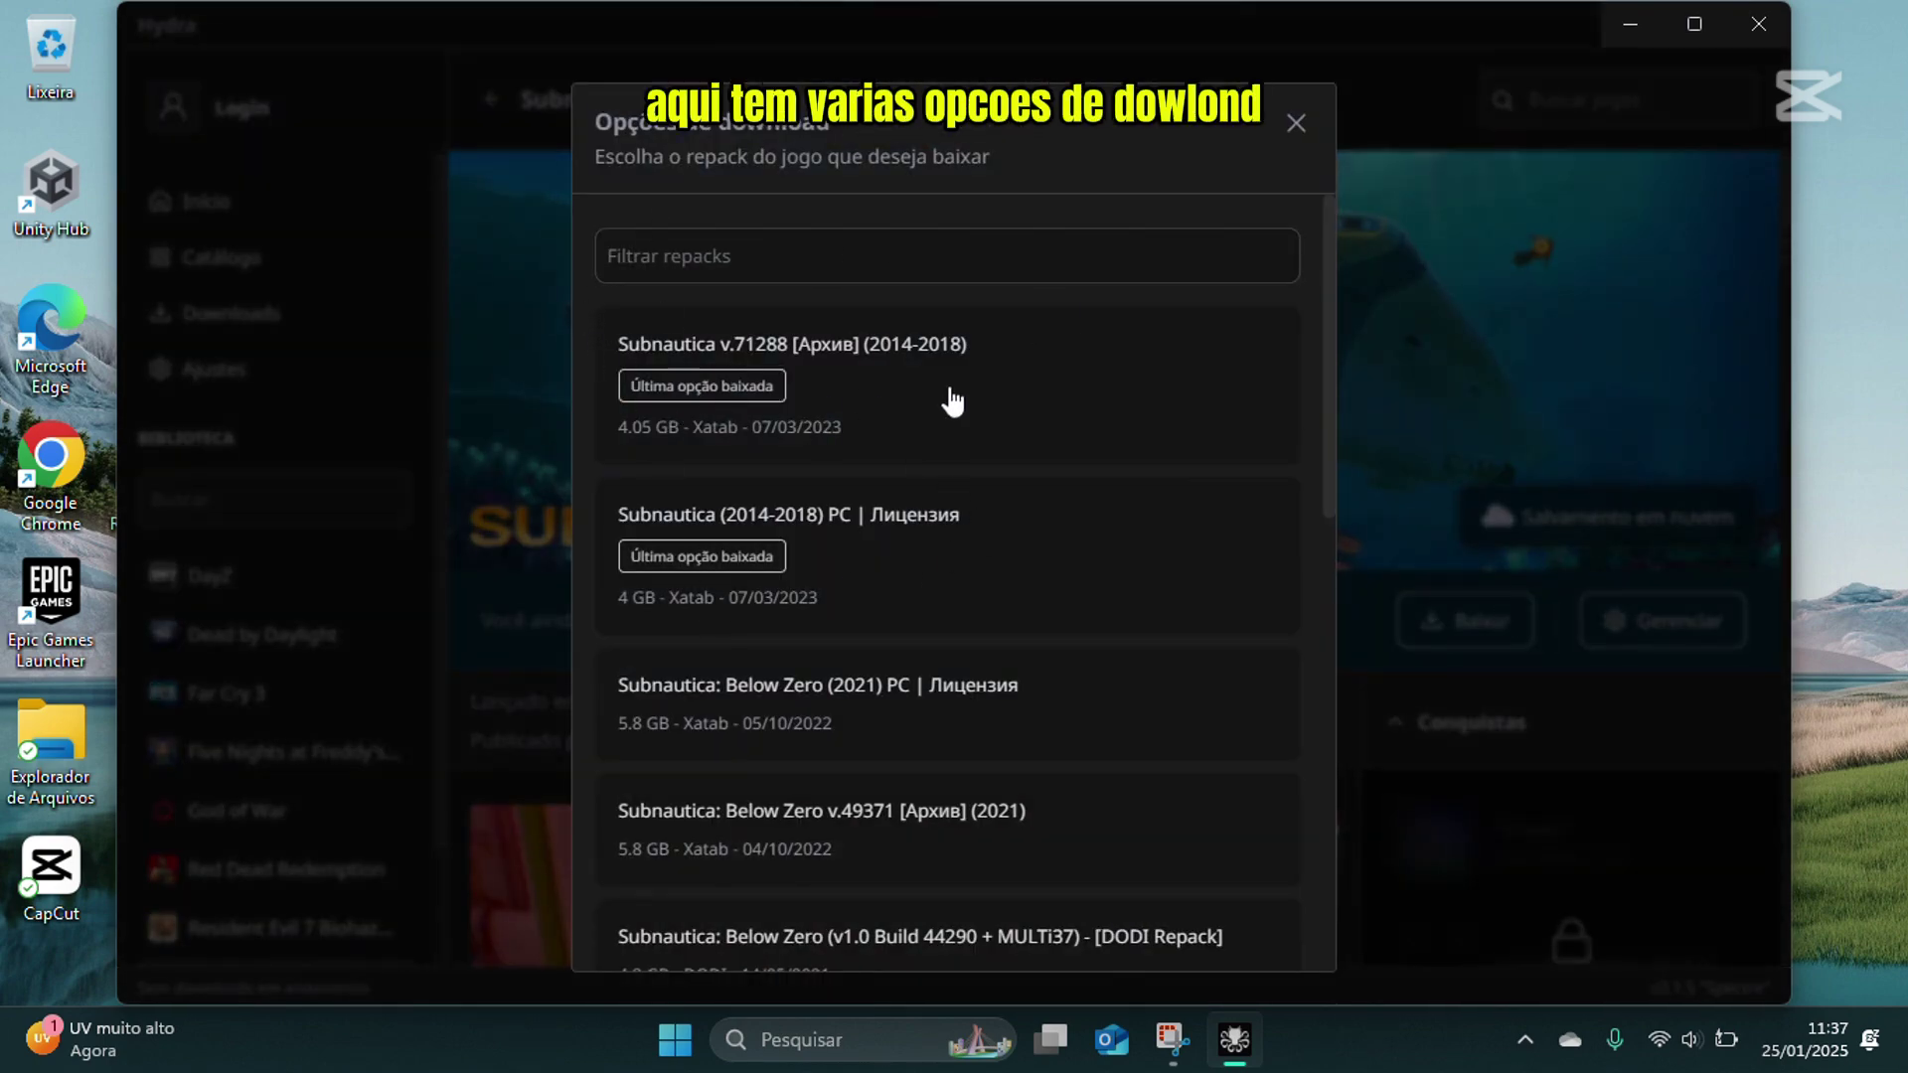
{"action": "scroll", "coordinate": [1069, 396], "scroll_direction": "down", "scroll_amount": 6}
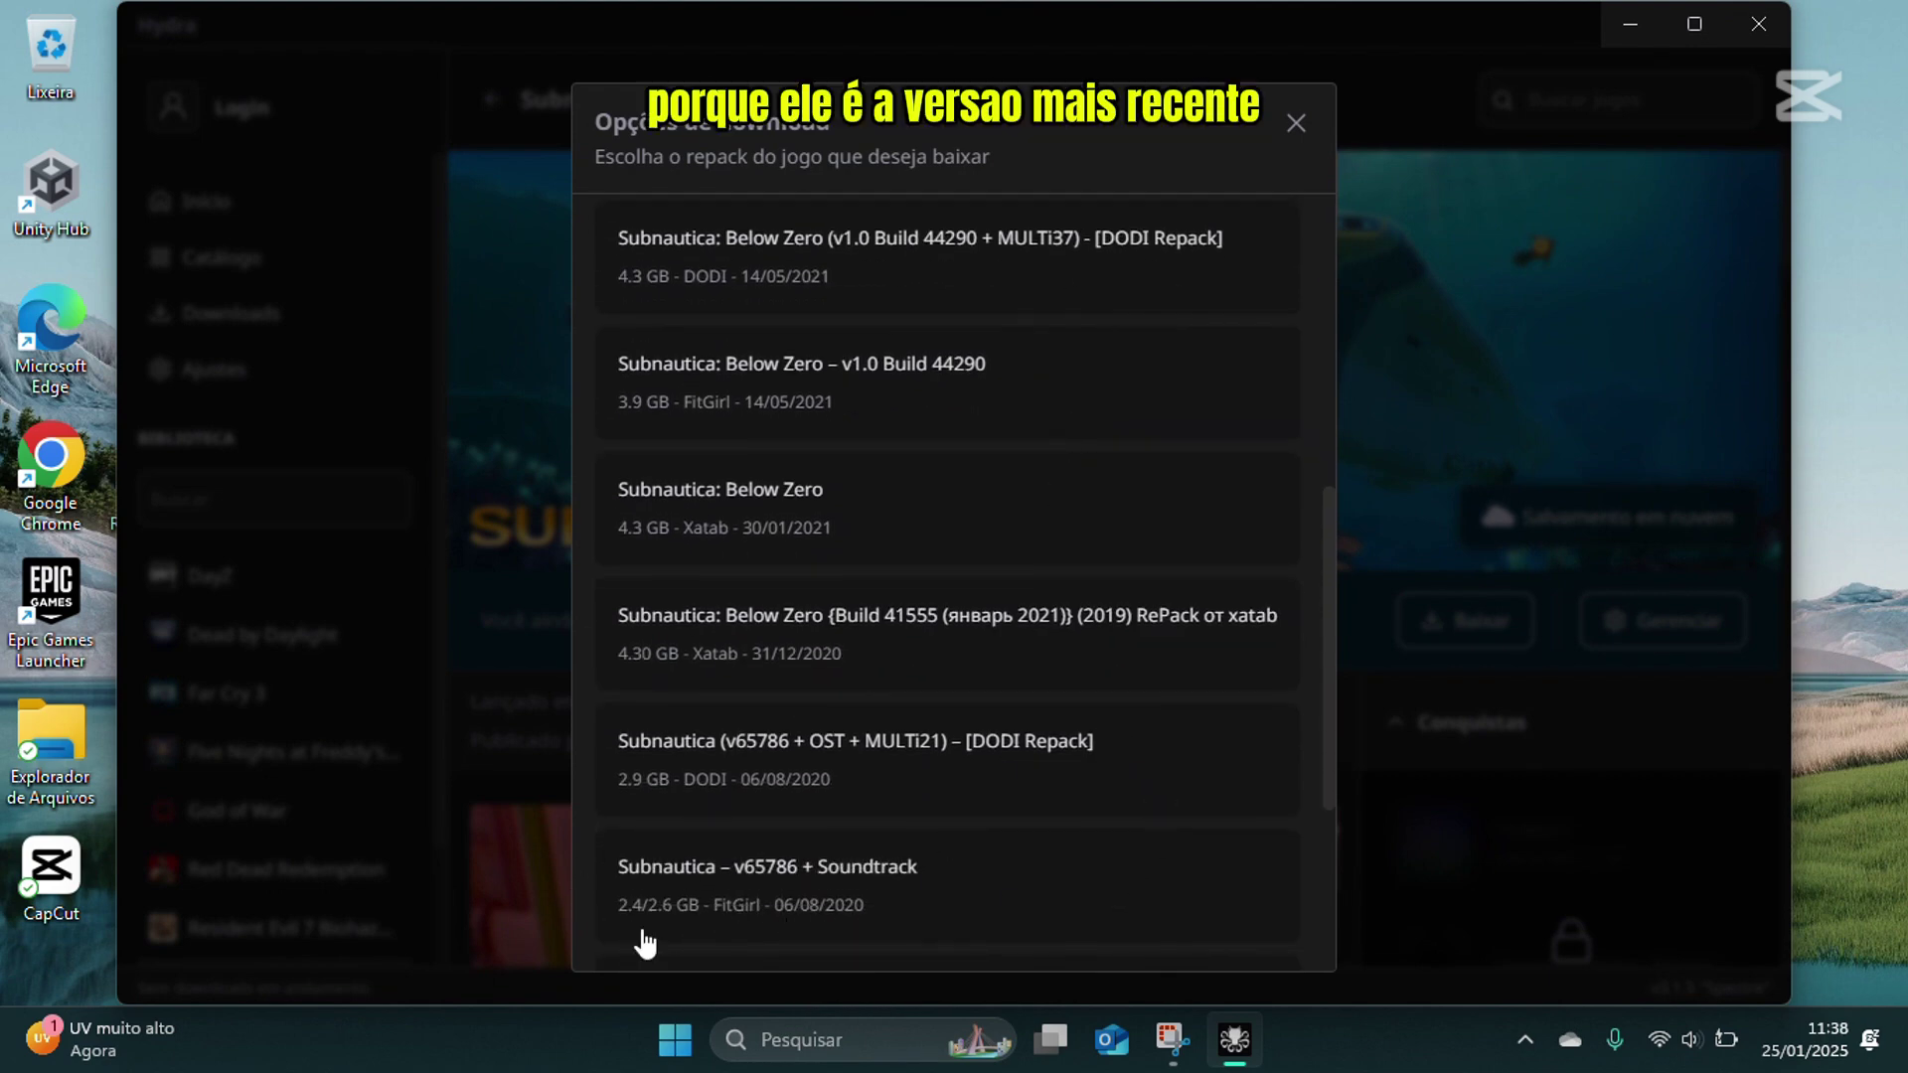
{"action": "scroll", "coordinate": [1014, 881], "scroll_direction": "up", "scroll_amount": 4}
{"action": "scroll", "coordinate": [825, 843], "scroll_direction": "up", "scroll_amount": 3}
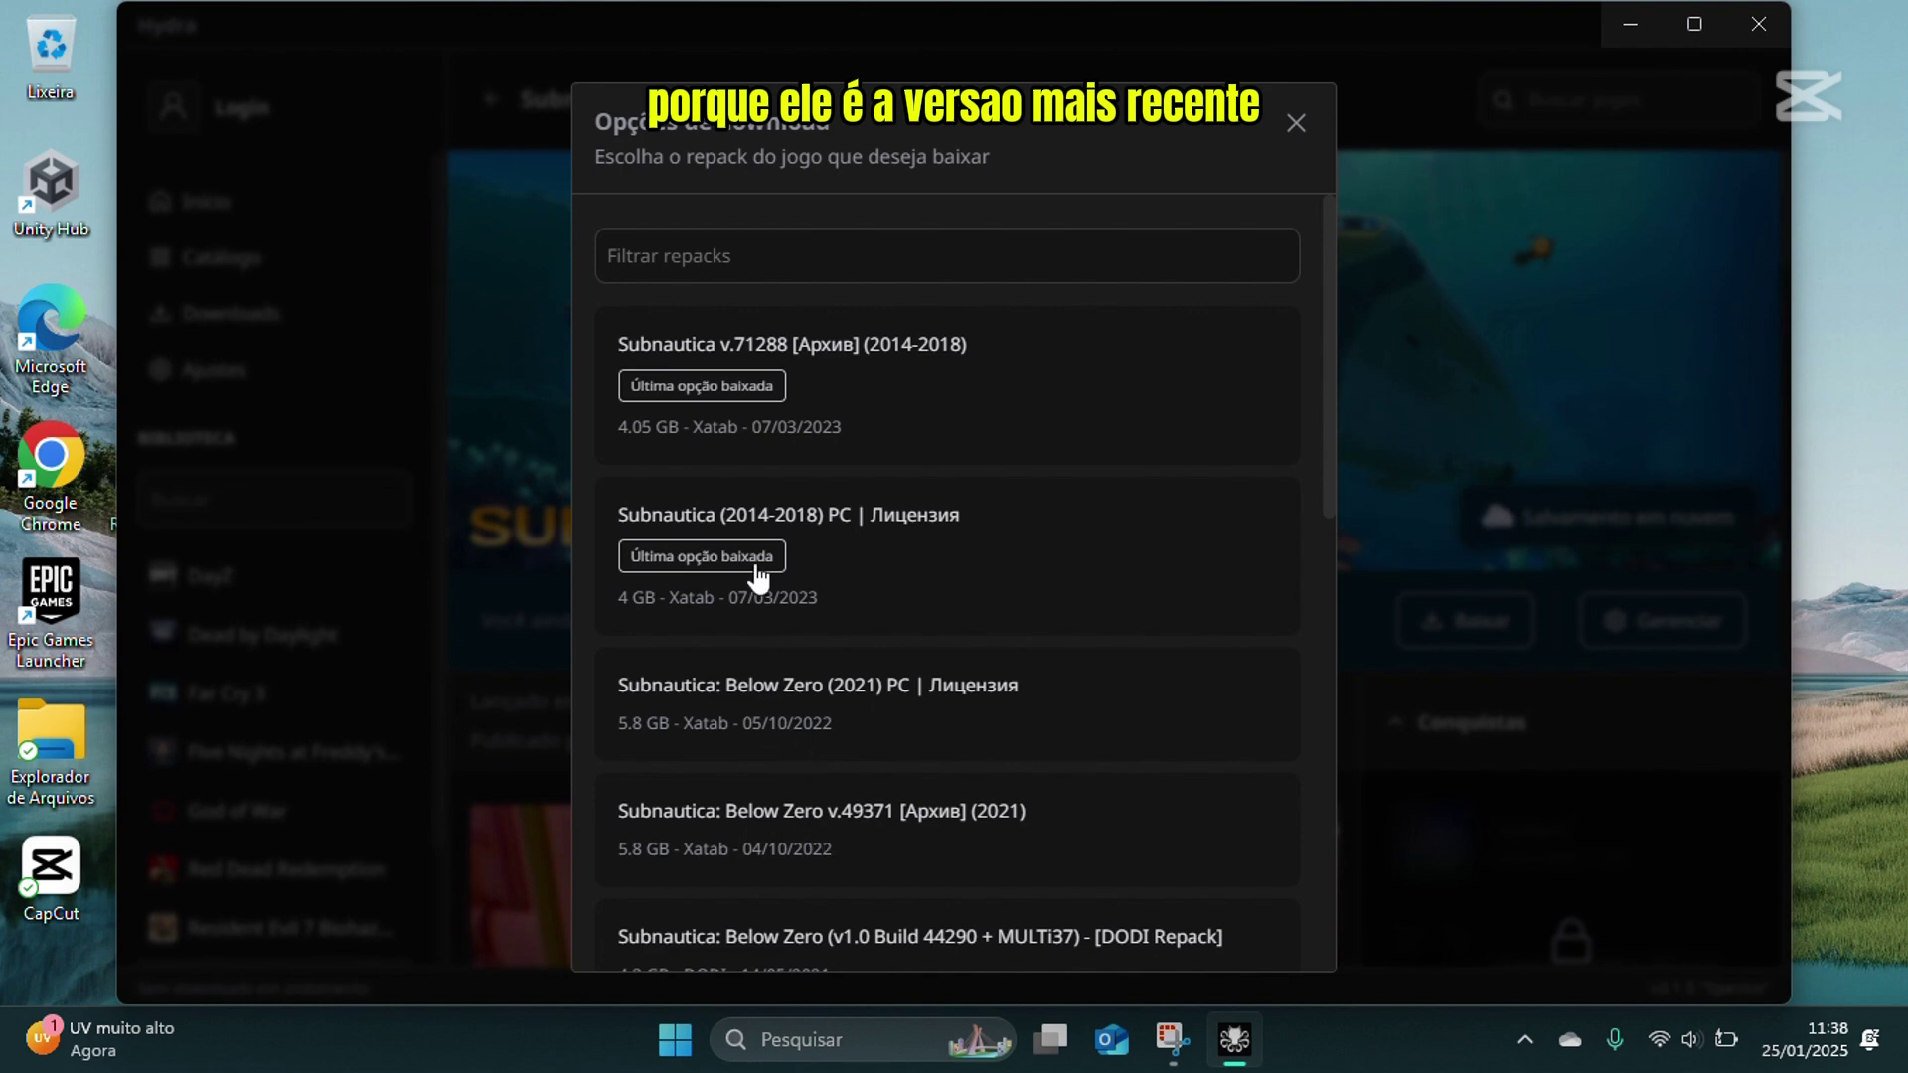
{"action": "scroll", "coordinate": [766, 457], "scroll_direction": "down", "scroll_amount": 9}
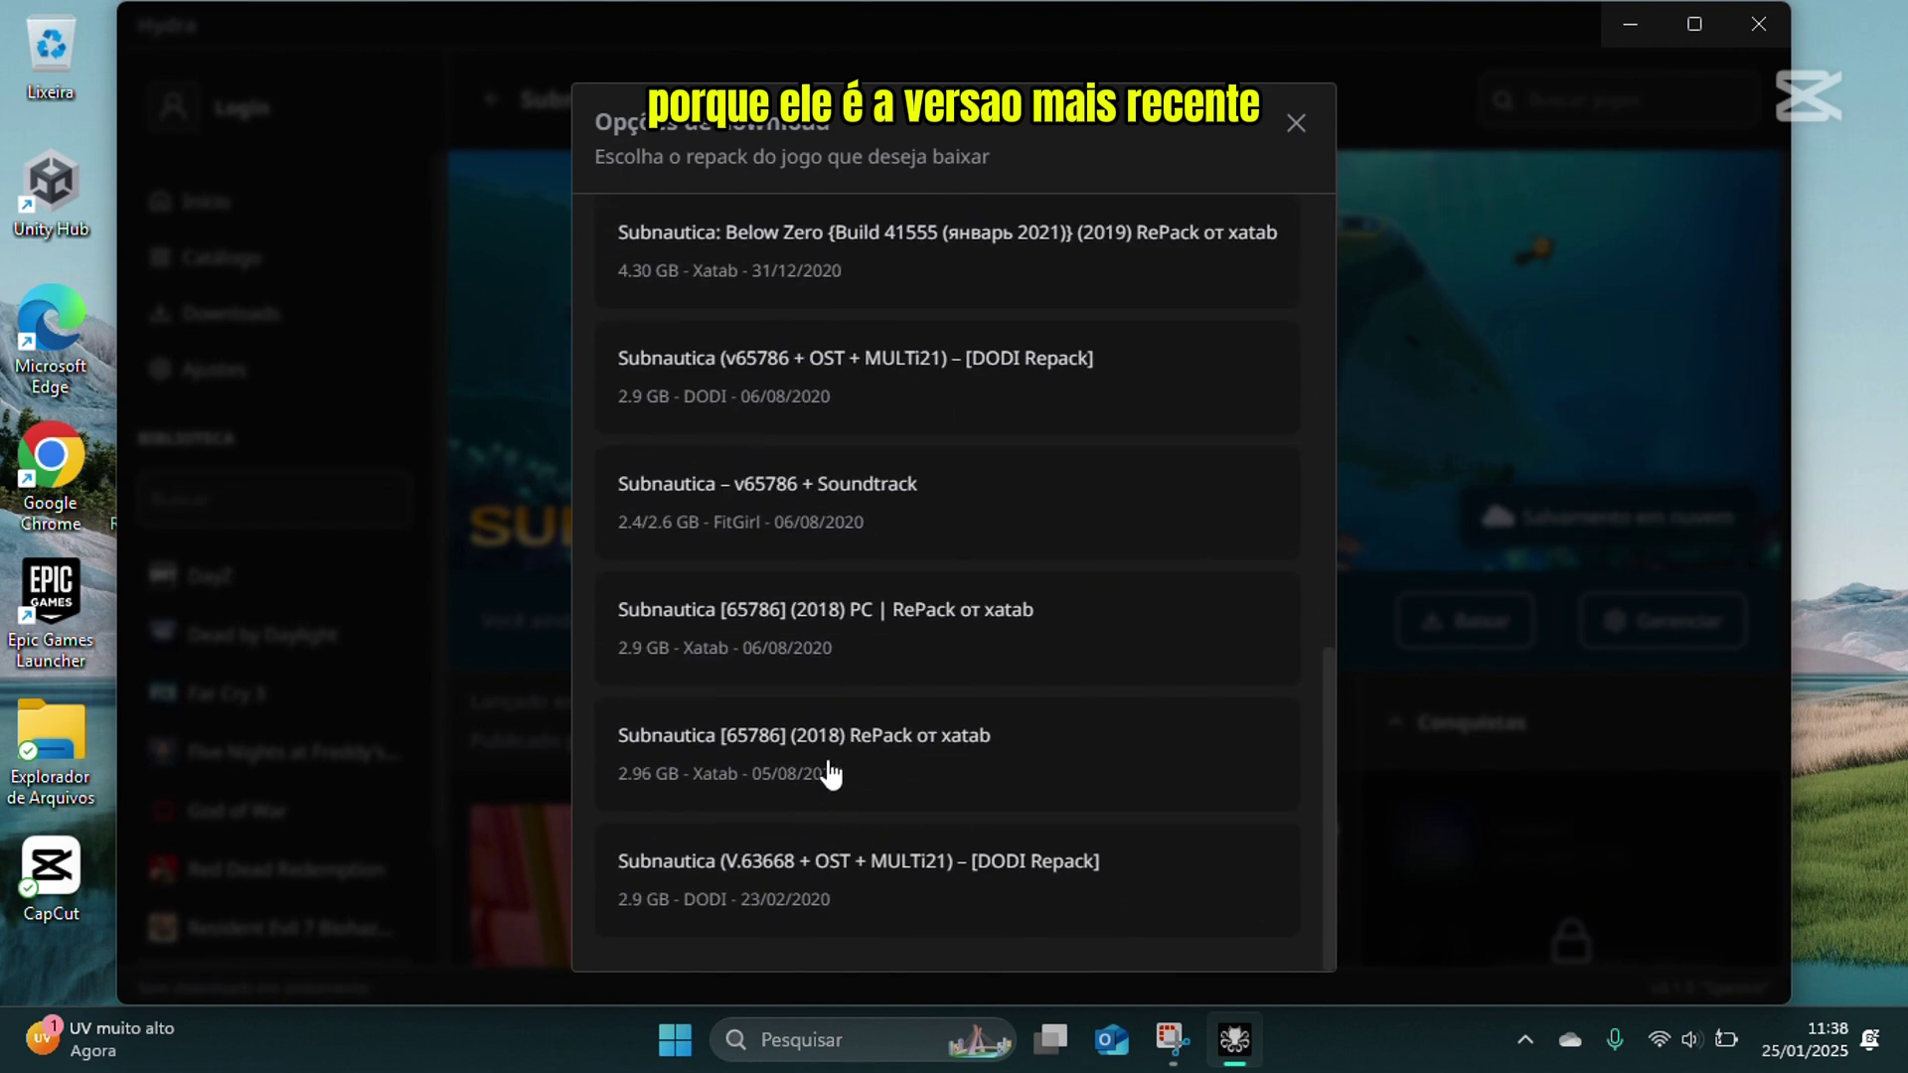
{"action": "scroll", "coordinate": [831, 774], "scroll_direction": "up", "scroll_amount": 10}
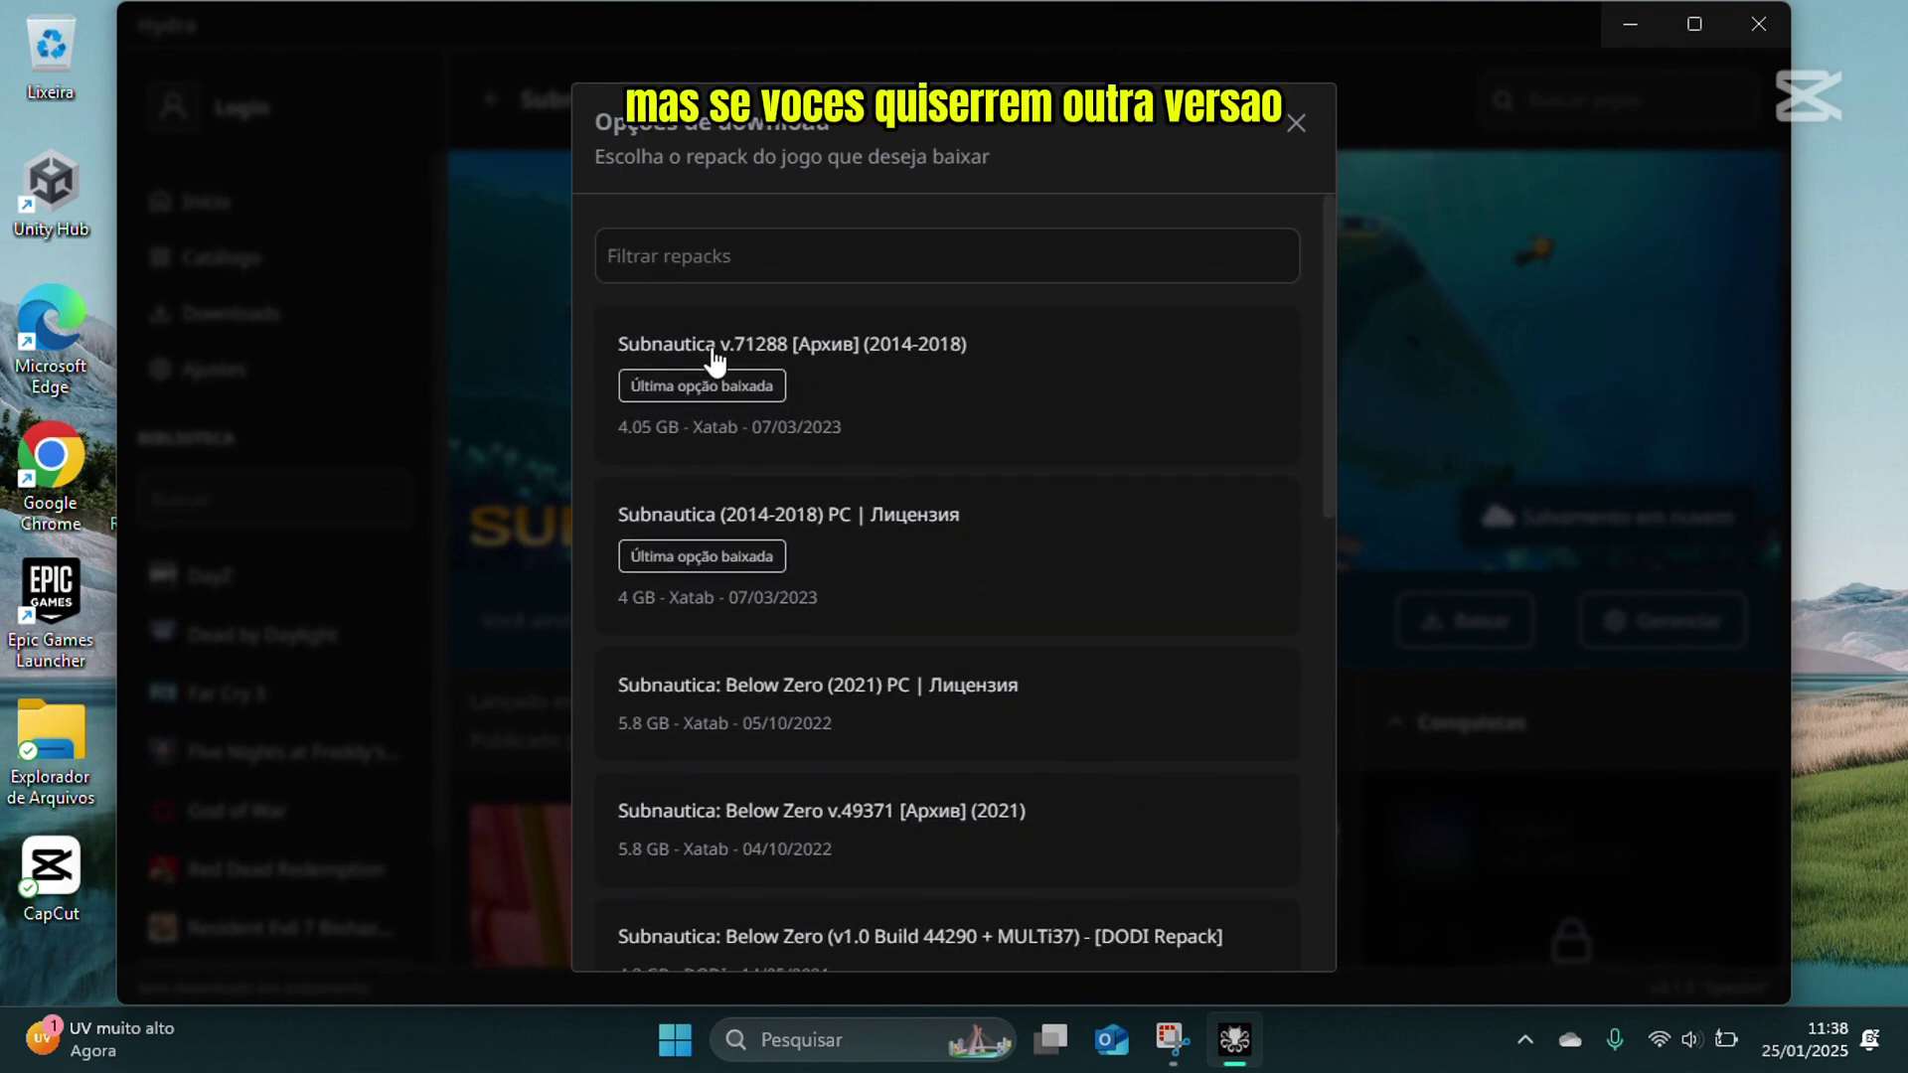
{"action": "scroll", "coordinate": [1022, 395], "scroll_direction": "down", "scroll_amount": 8}
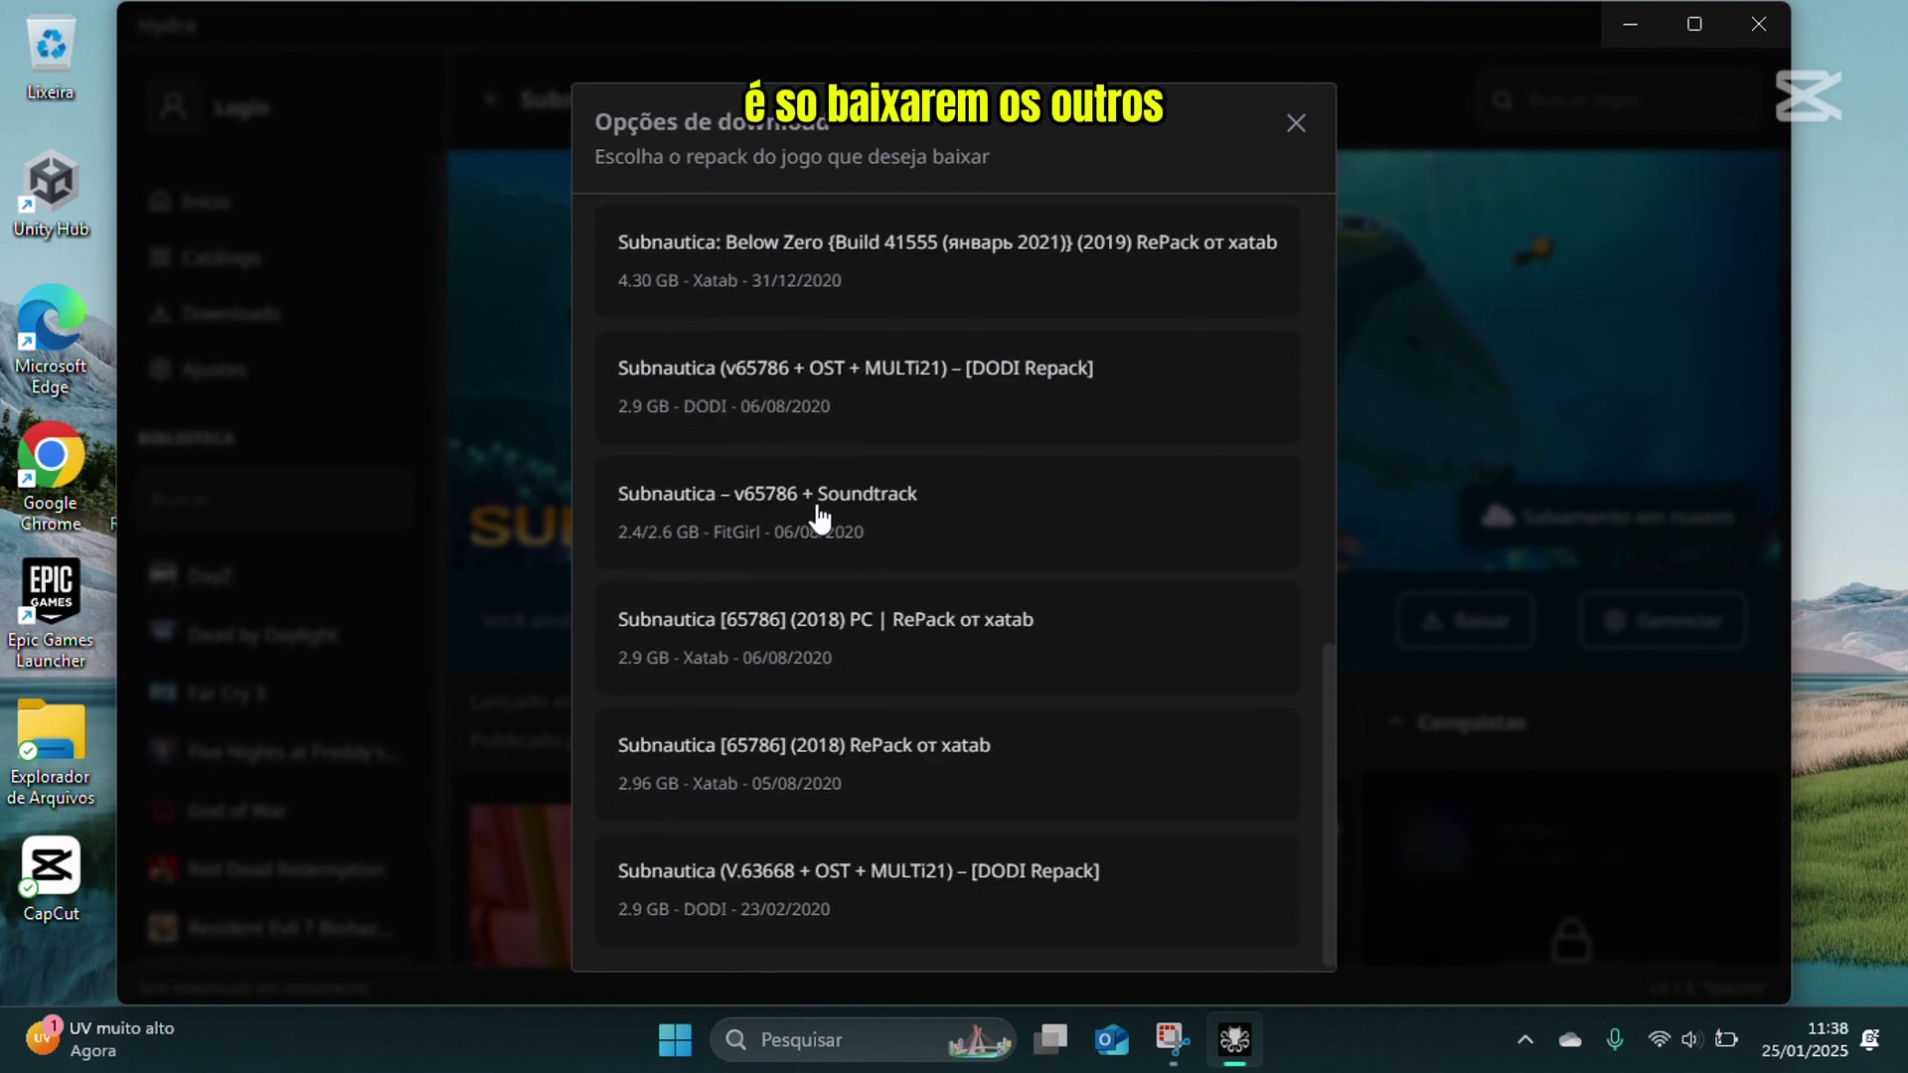
{"action": "scroll", "coordinate": [869, 724], "scroll_direction": "up", "scroll_amount": 8}
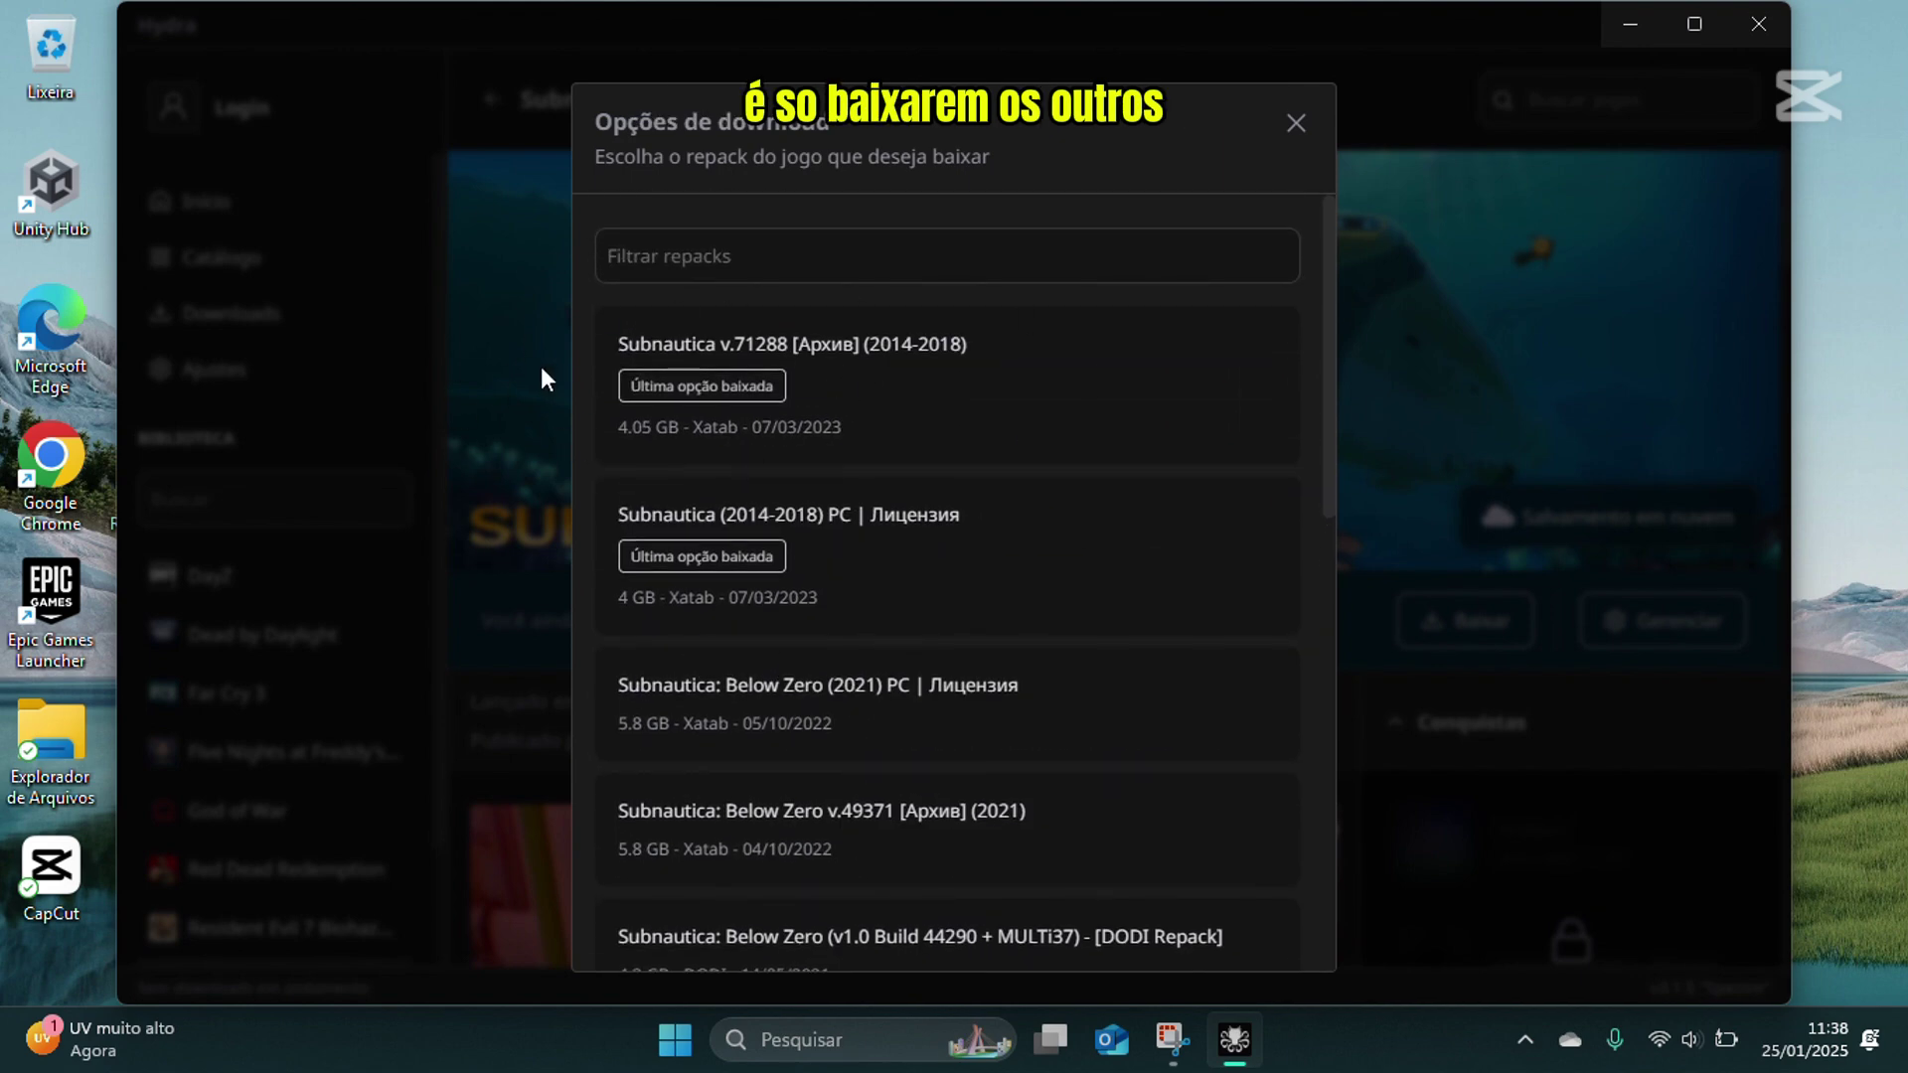
{"action": "scroll", "coordinate": [696, 596], "scroll_direction": "down", "scroll_amount": 8}
{"action": "scroll", "coordinate": [733, 802], "scroll_direction": "up", "scroll_amount": 8}
{"action": "scroll", "coordinate": [809, 439], "scroll_direction": "down", "scroll_amount": 10}
{"action": "scroll", "coordinate": [984, 567], "scroll_direction": "up", "scroll_amount": 8}
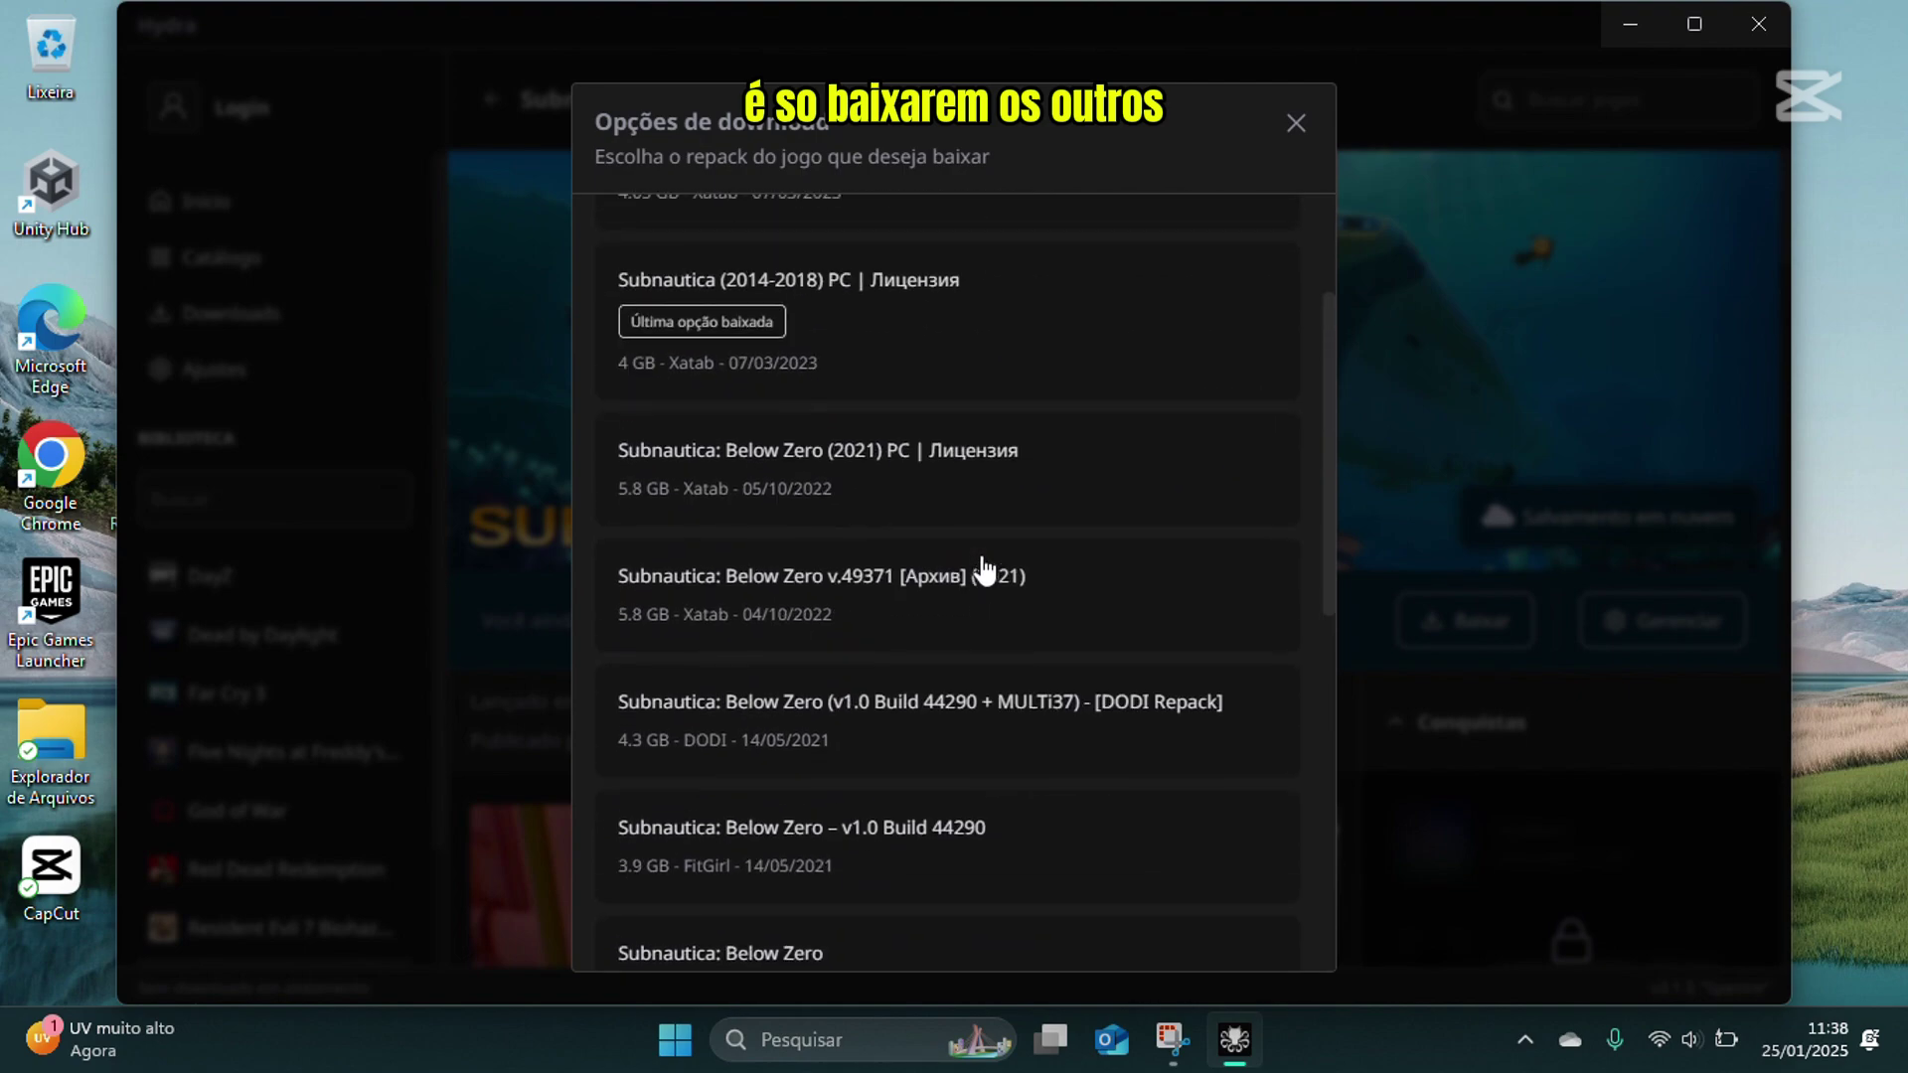
{"action": "scroll", "coordinate": [984, 569], "scroll_direction": "up", "scroll_amount": 3}
{"action": "left_click", "coordinate": [1292, 124]}
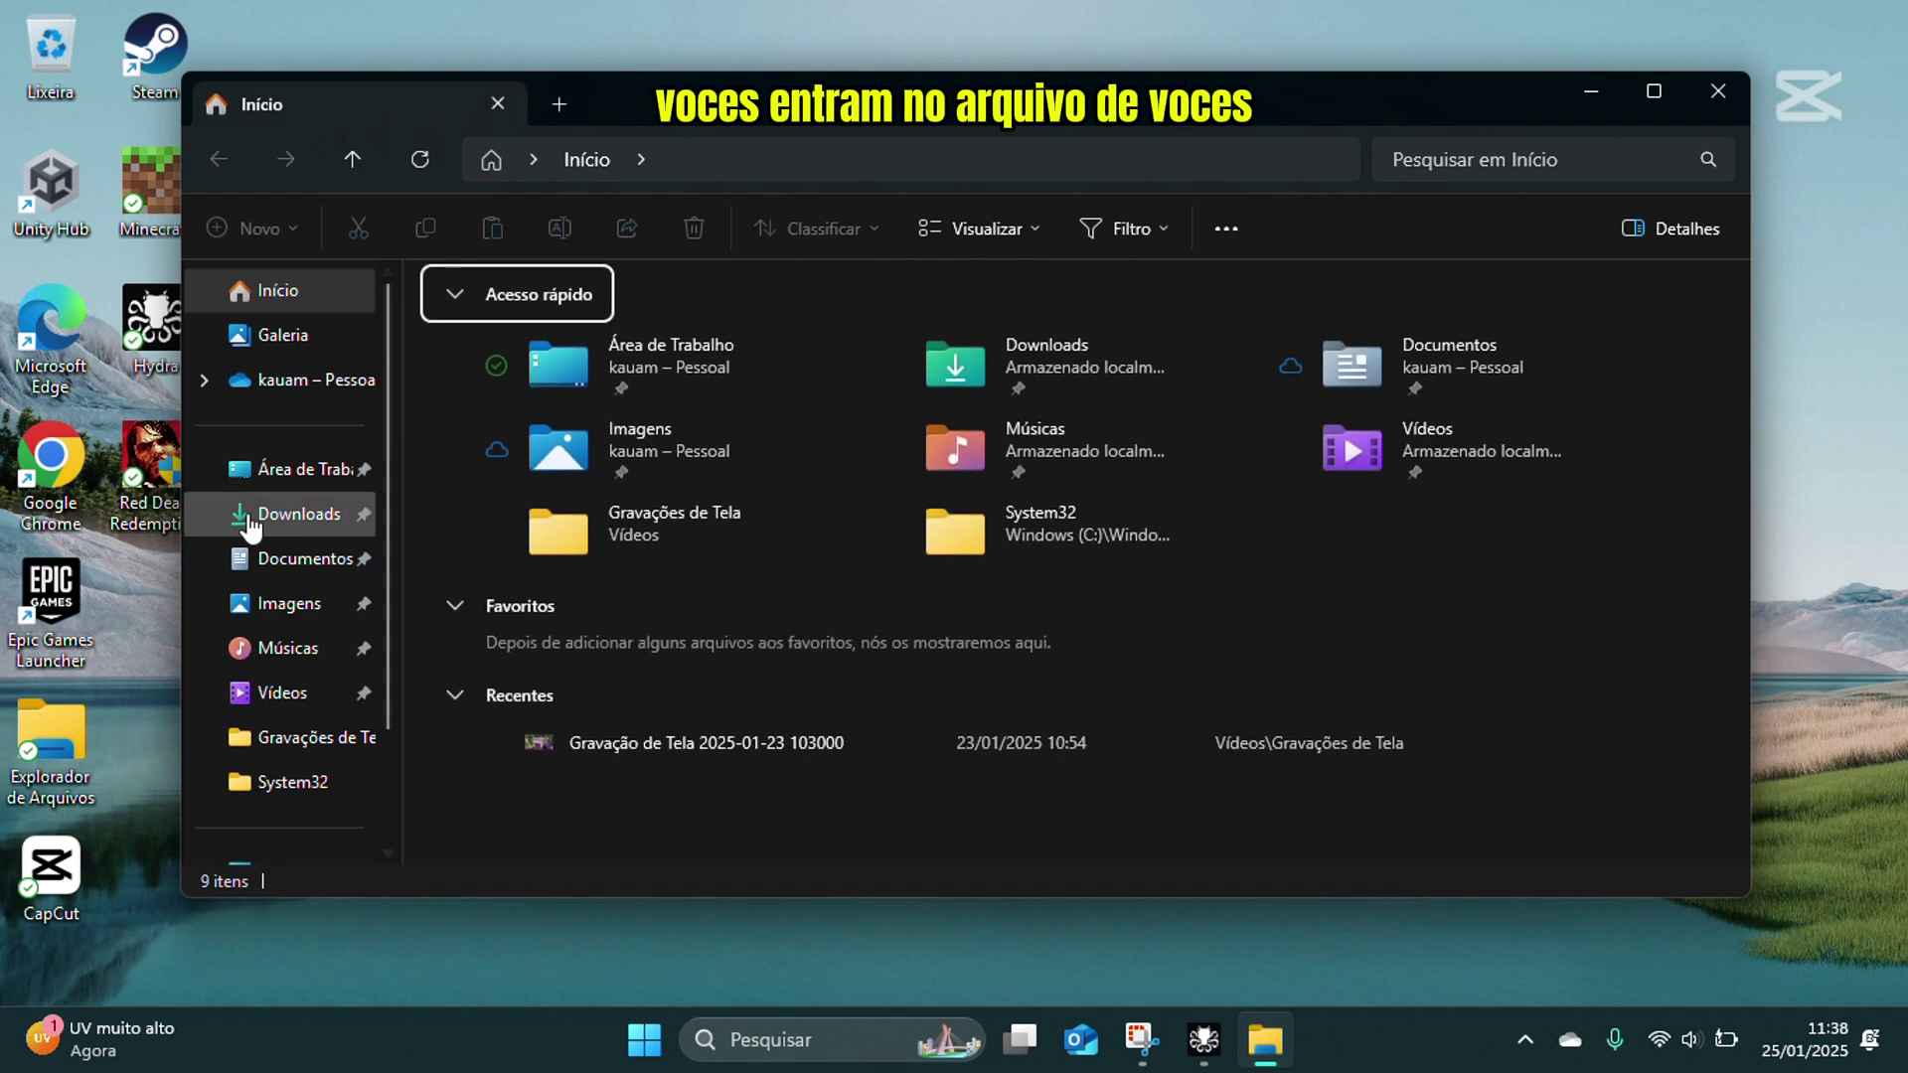
Step: In File Explorer, browse Downloads to the Subnautica (2014-2018) folder and open its Subnautica subfolder
{"action": "left_click", "coordinate": [250, 519]}
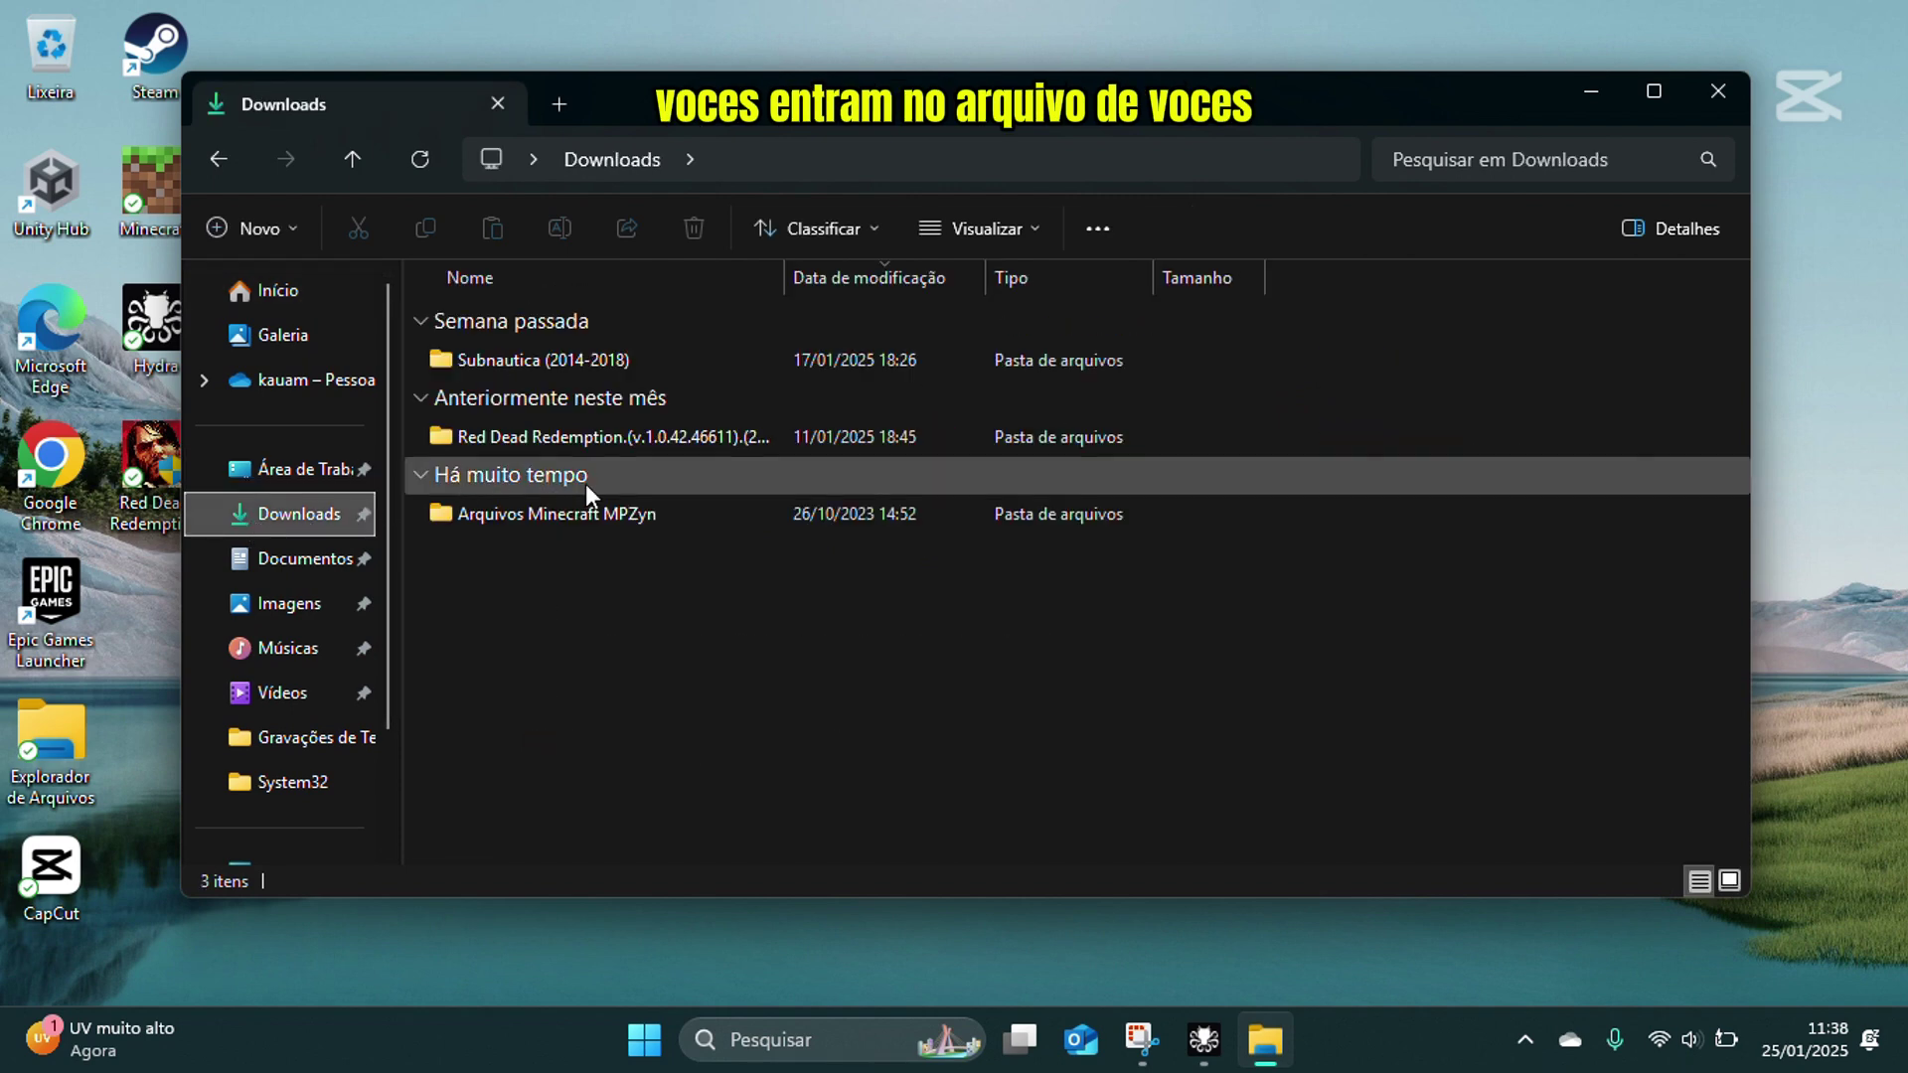
{"action": "left_click", "coordinate": [485, 364]}
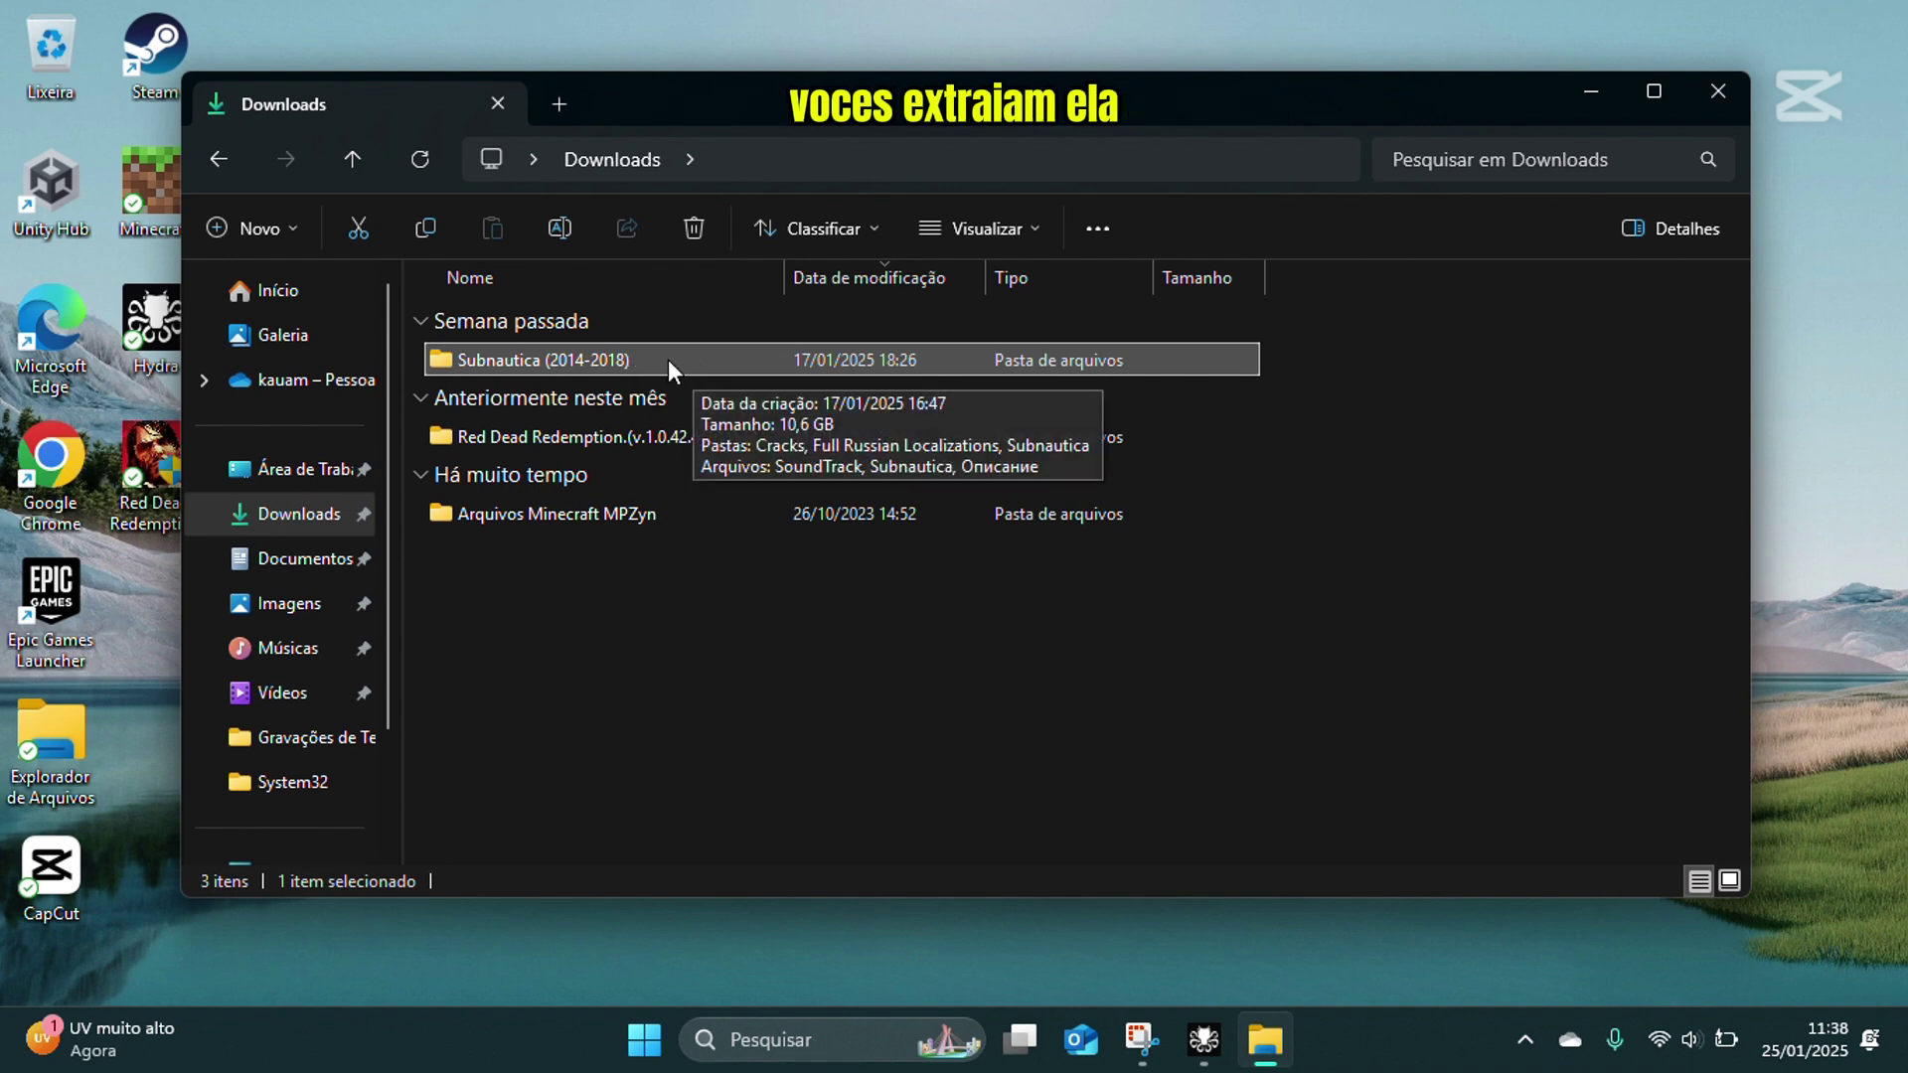
{"action": "double_click", "coordinate": [544, 366]}
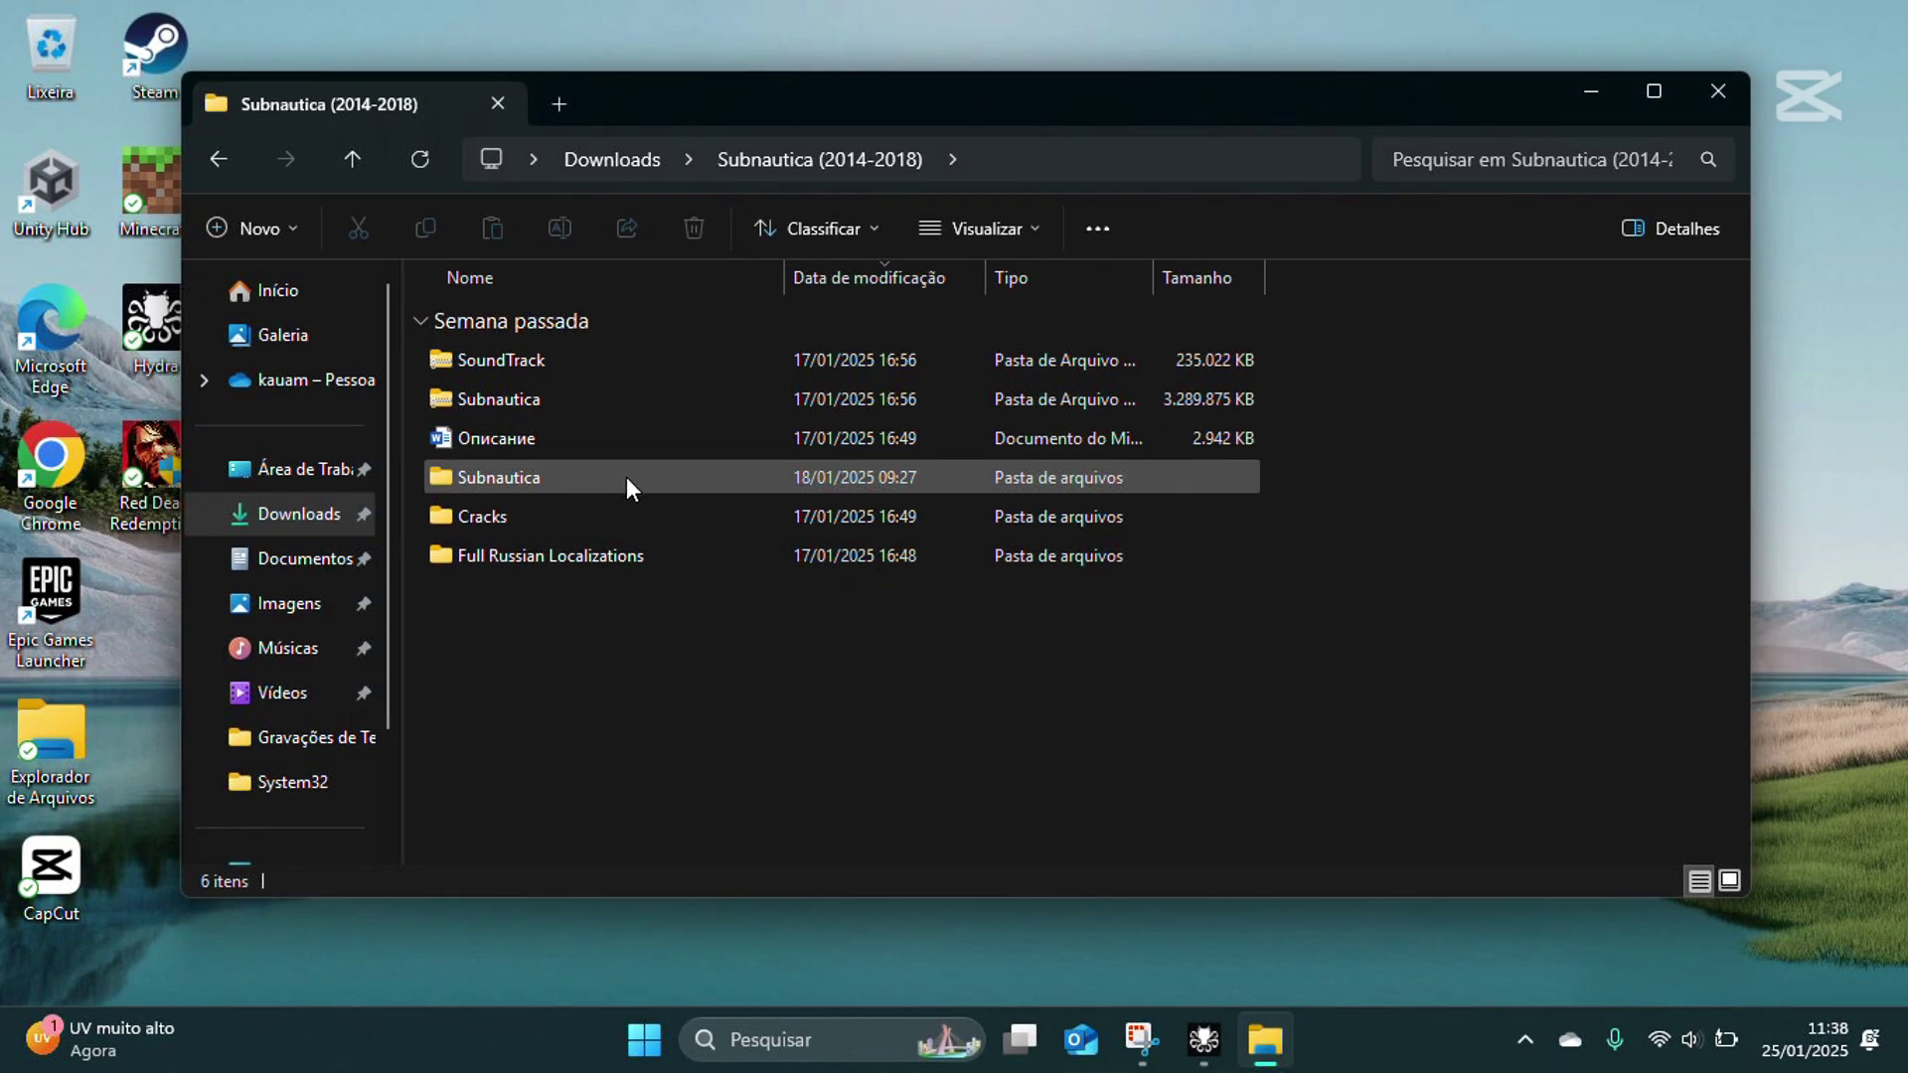
{"action": "double_click", "coordinate": [512, 485]}
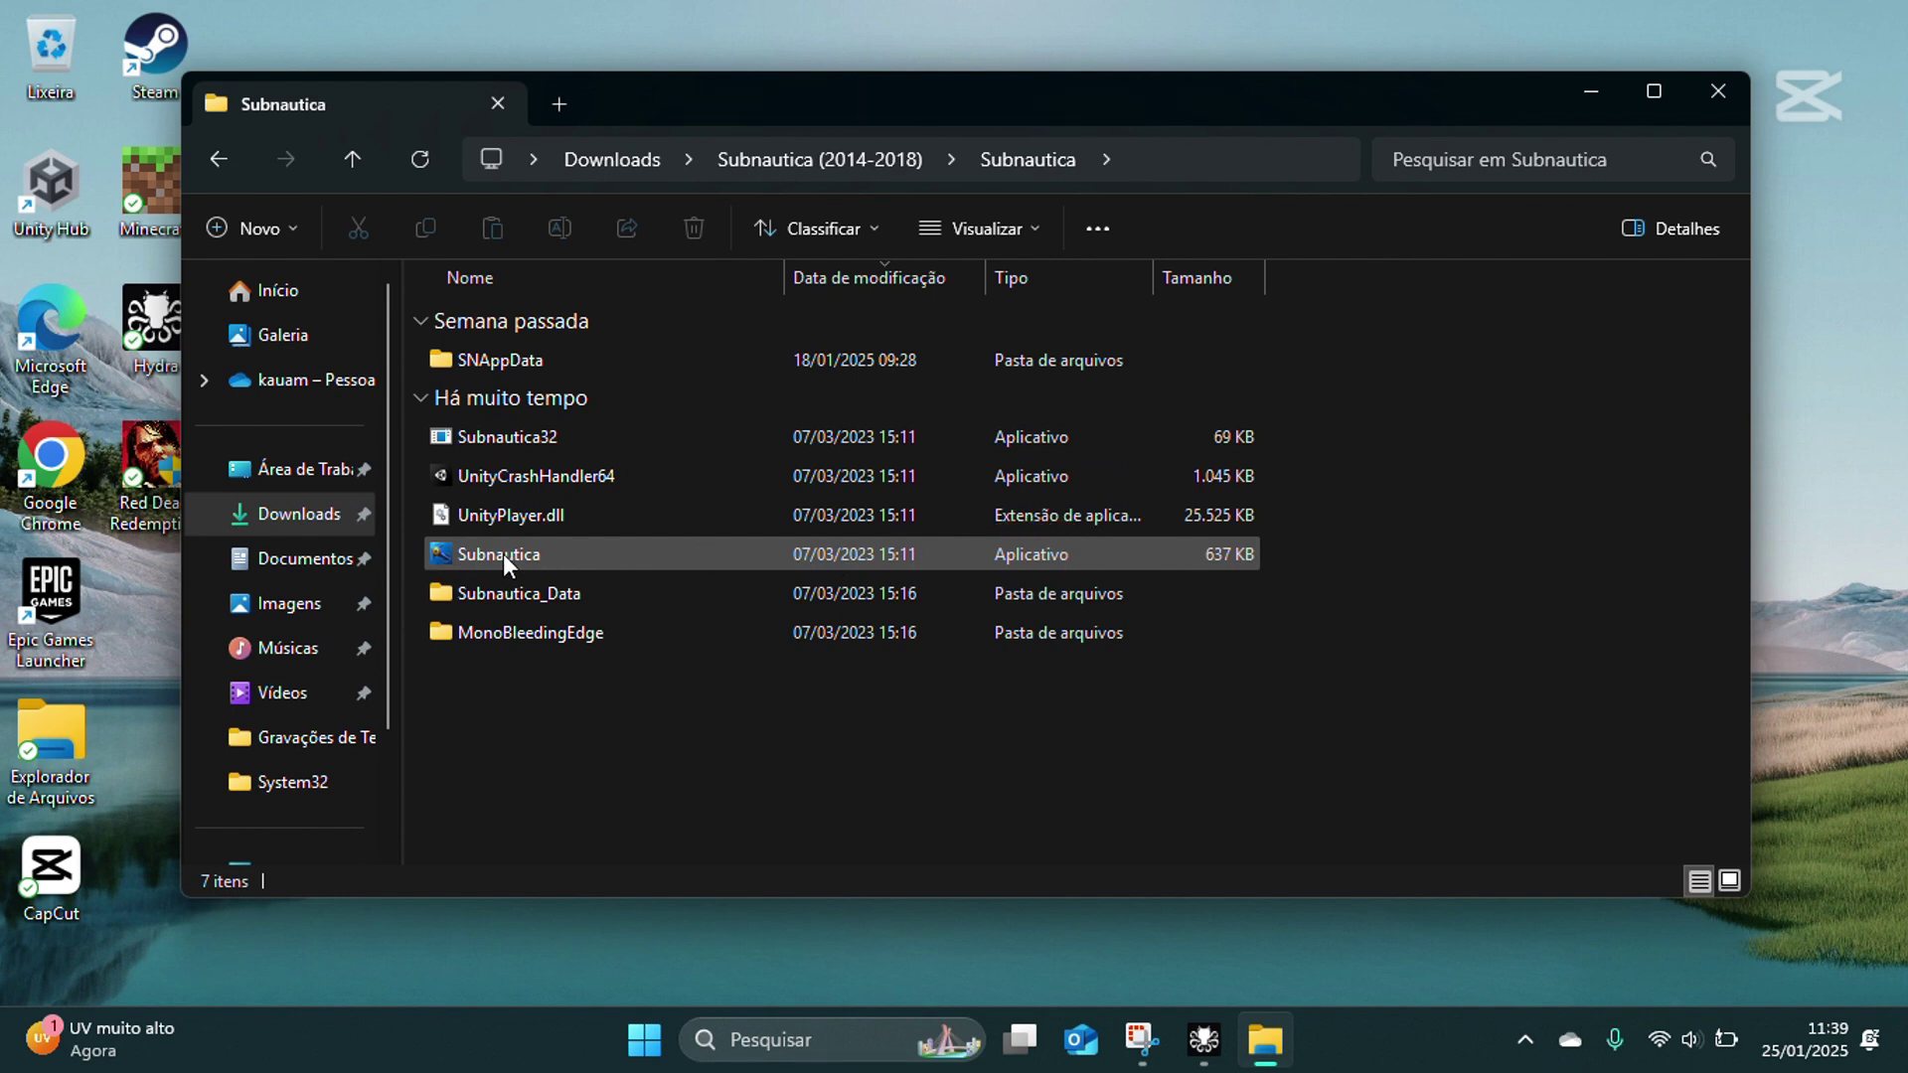
Step: Switch back to Hydra and set Subnautica's executable to Subnautica.exe from the Subnautica (2014-2018)\Subnautica folder
{"action": "left_click", "coordinate": [1202, 1039]}
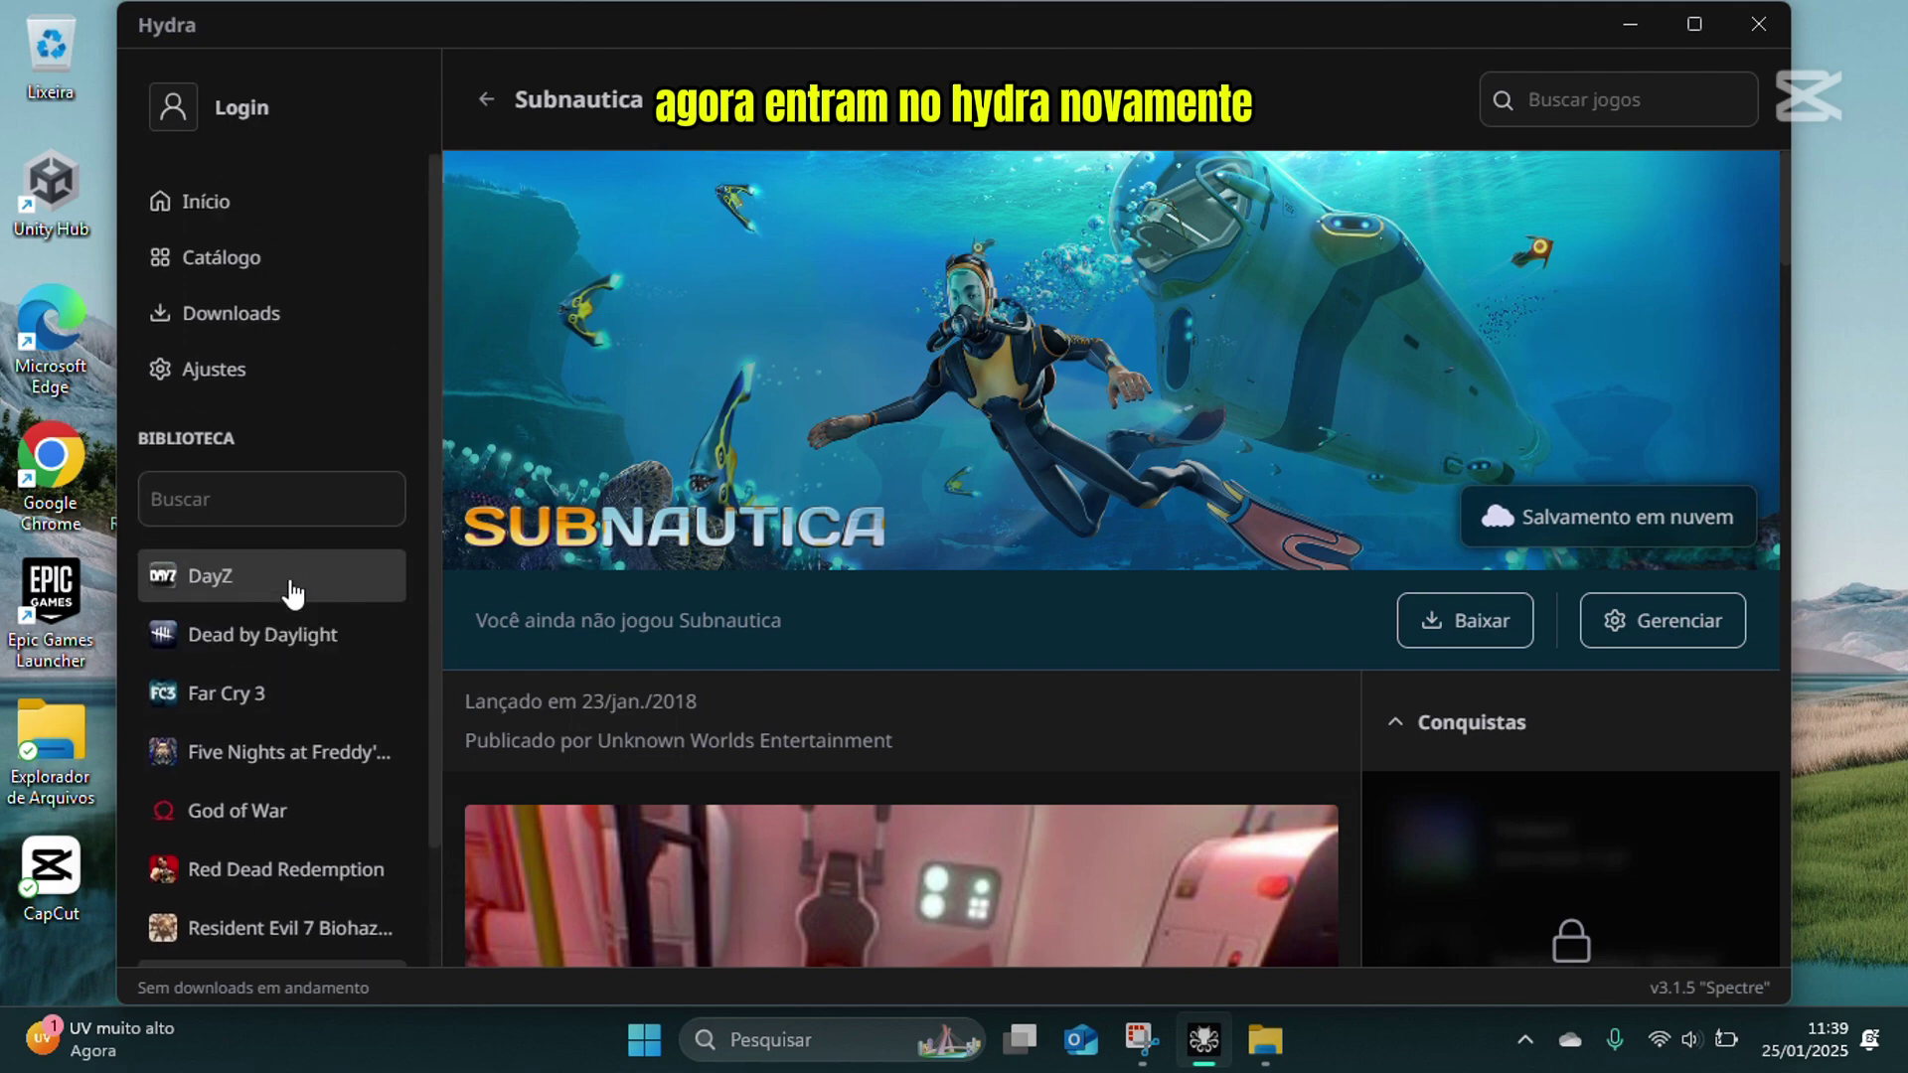
{"action": "left_click", "coordinate": [1660, 626]}
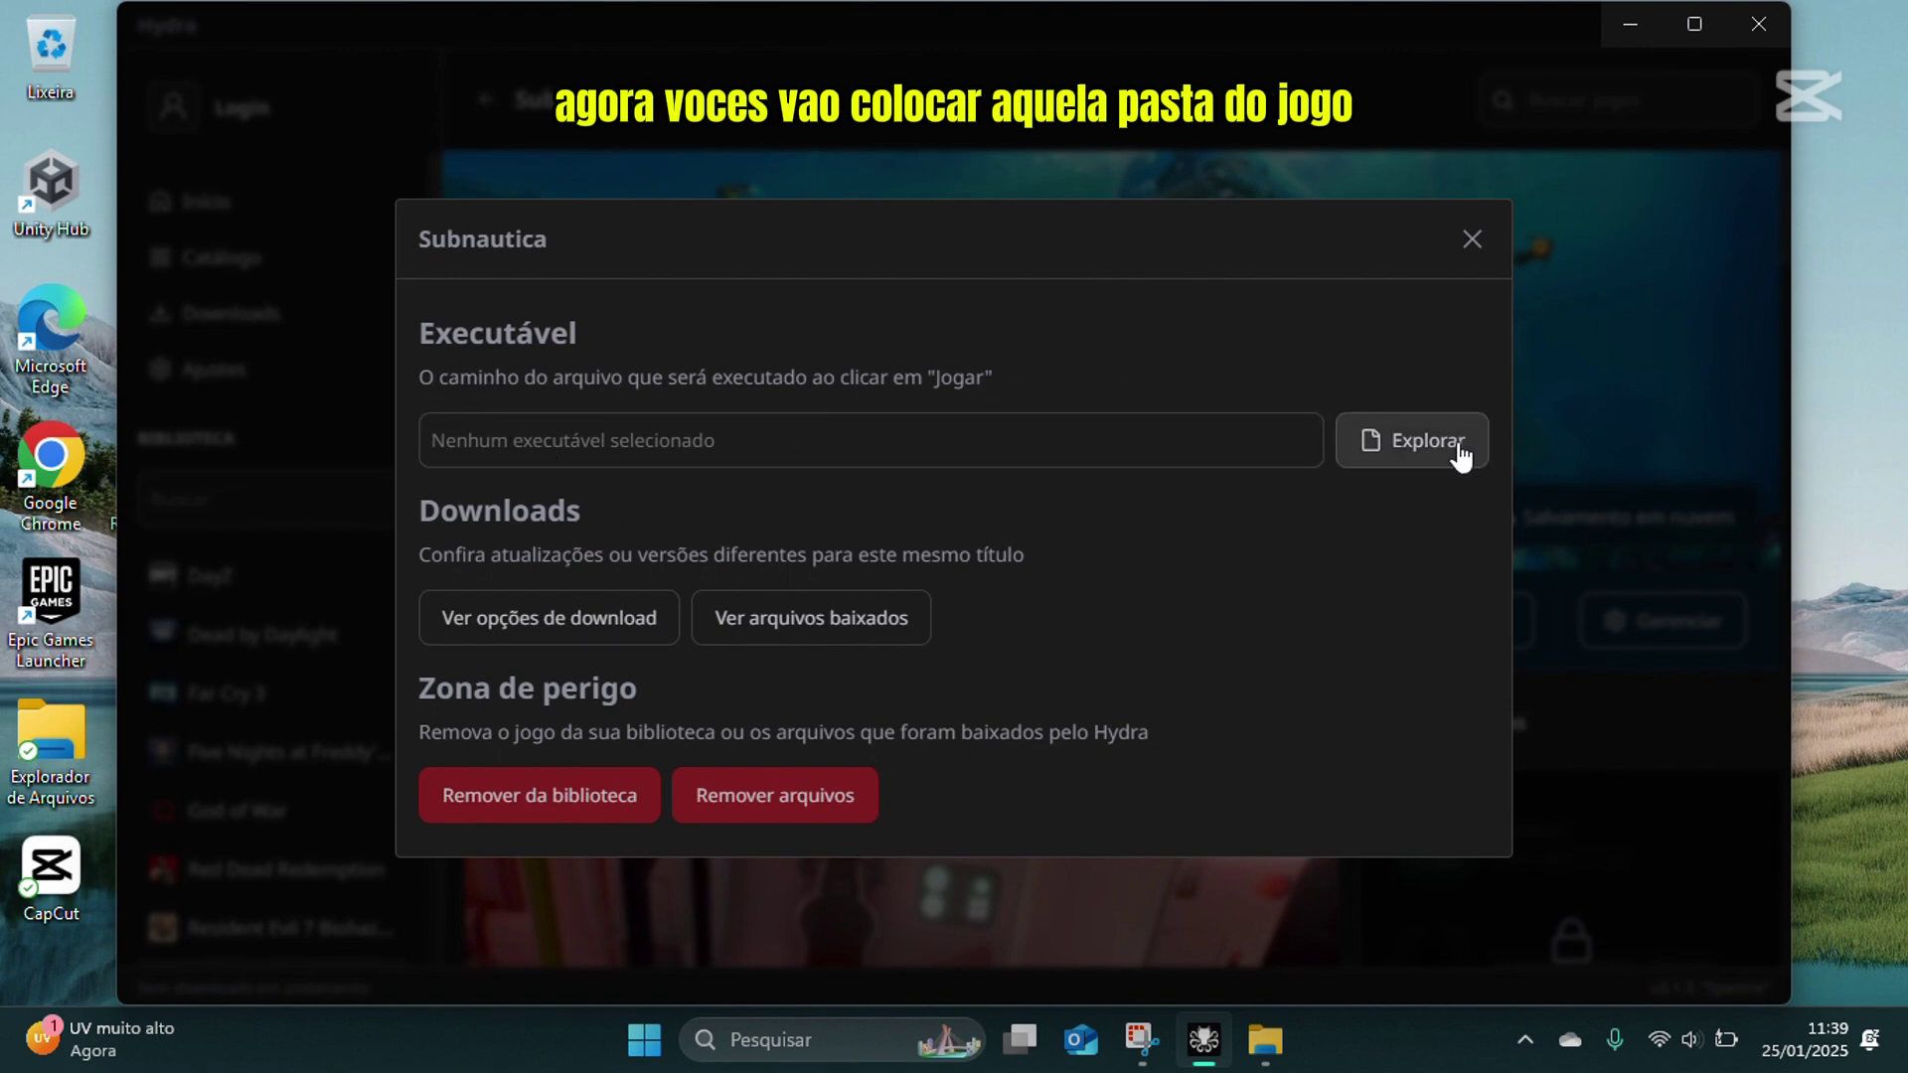
{"action": "left_click", "coordinate": [1364, 439]}
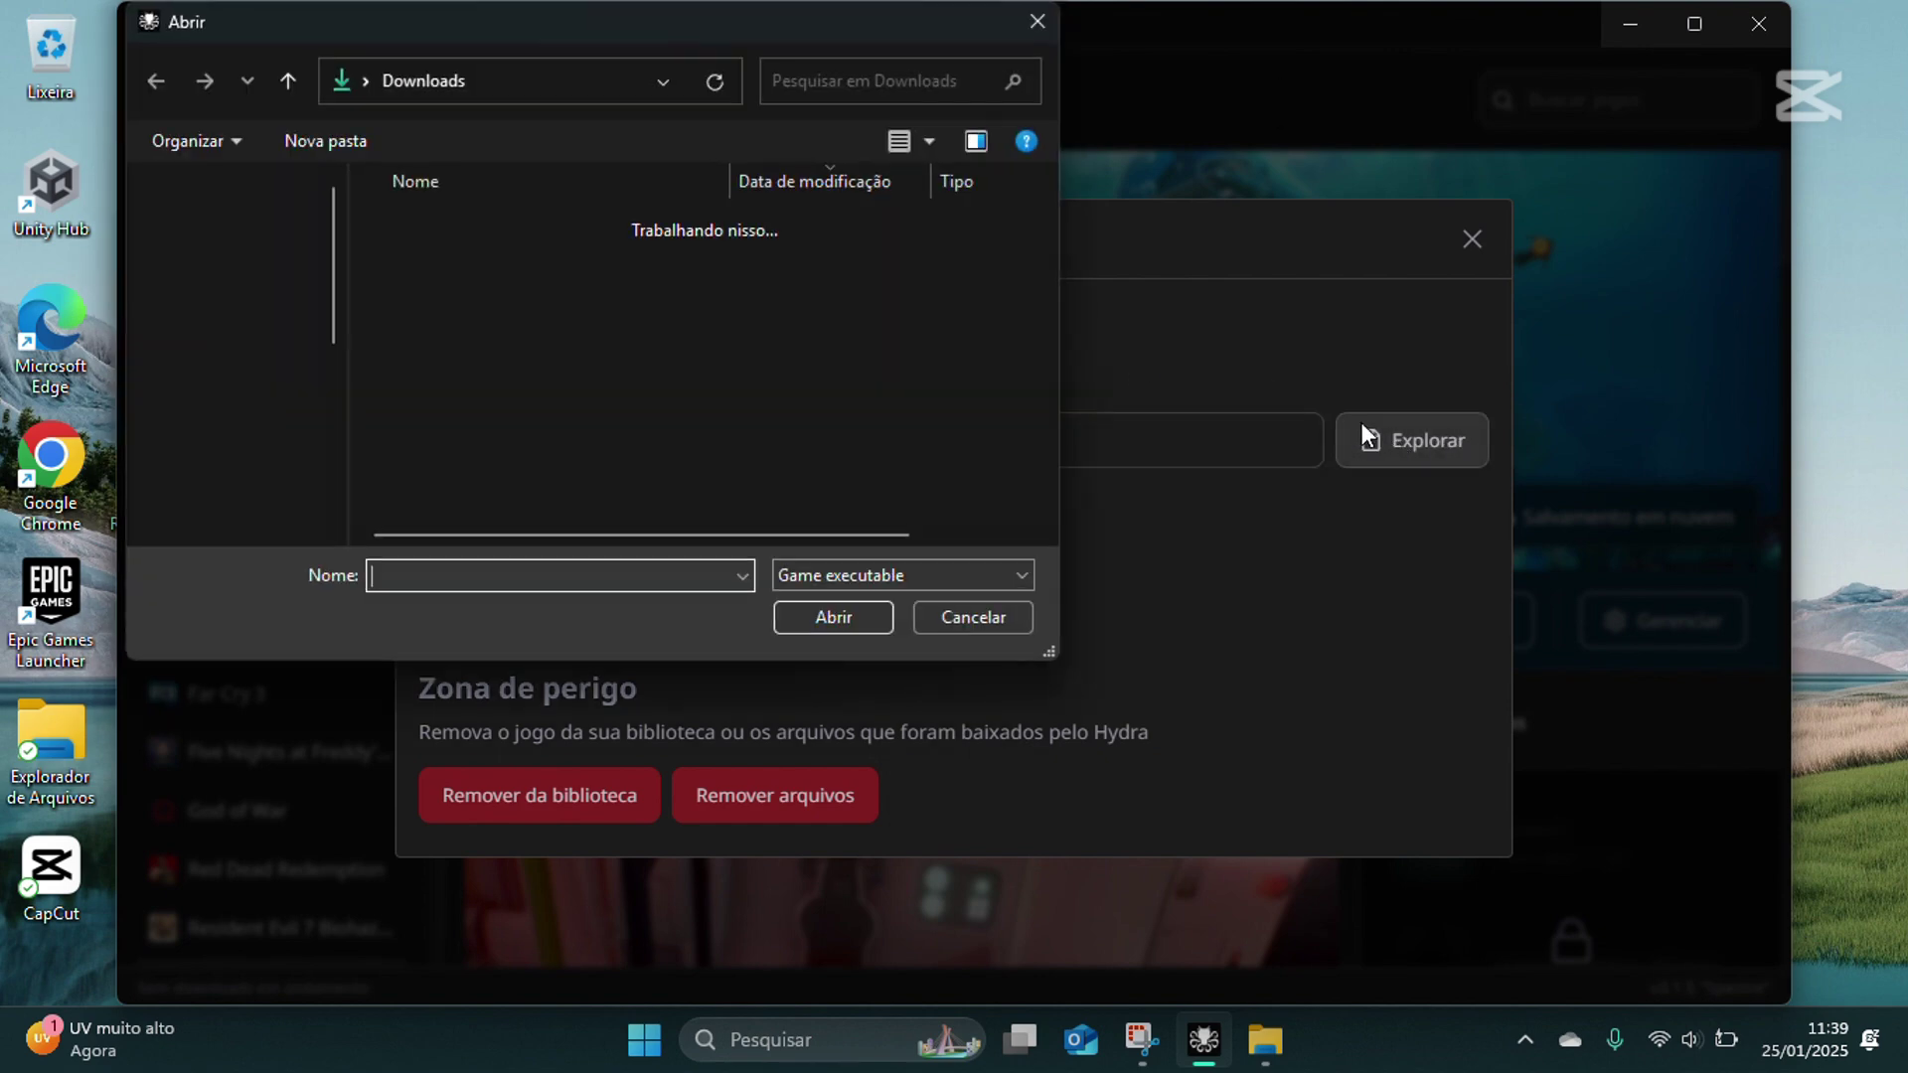
{"action": "double_click", "coordinate": [650, 265]}
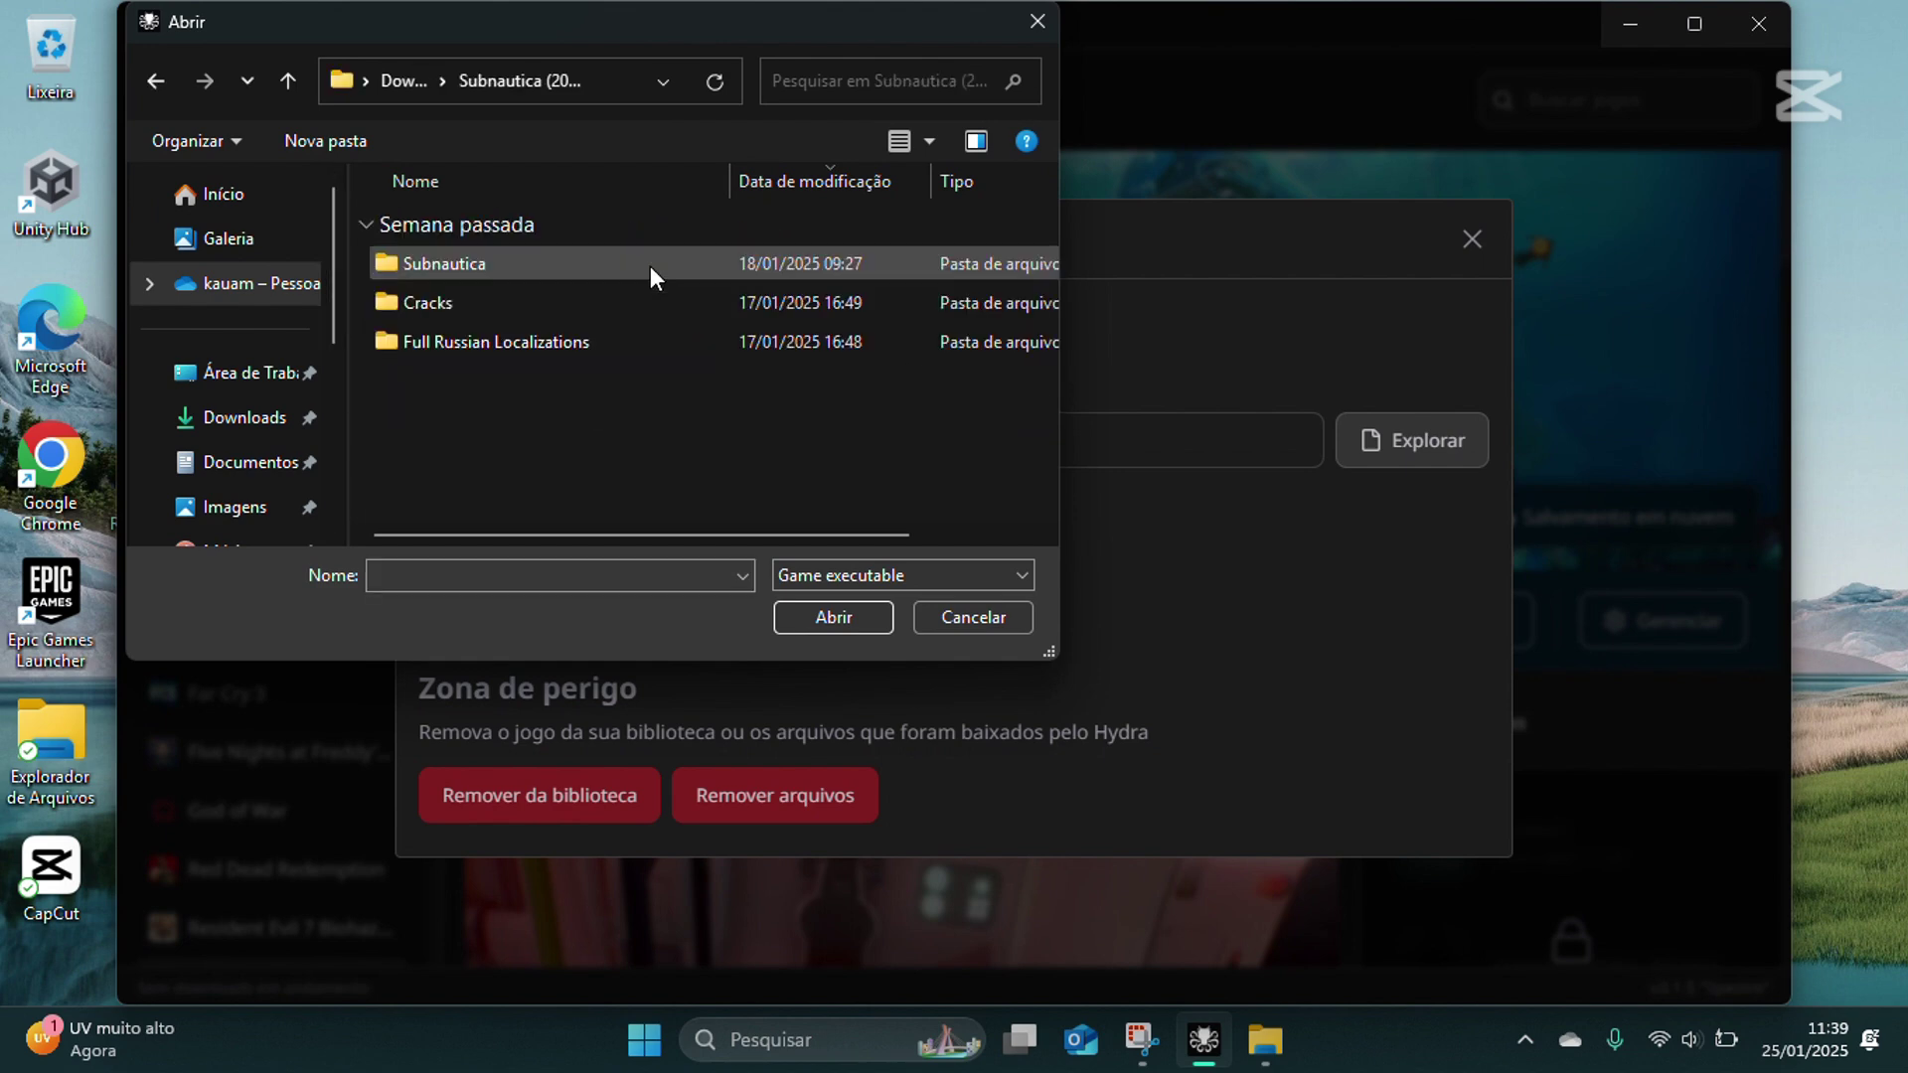
{"action": "double_click", "coordinate": [574, 269]}
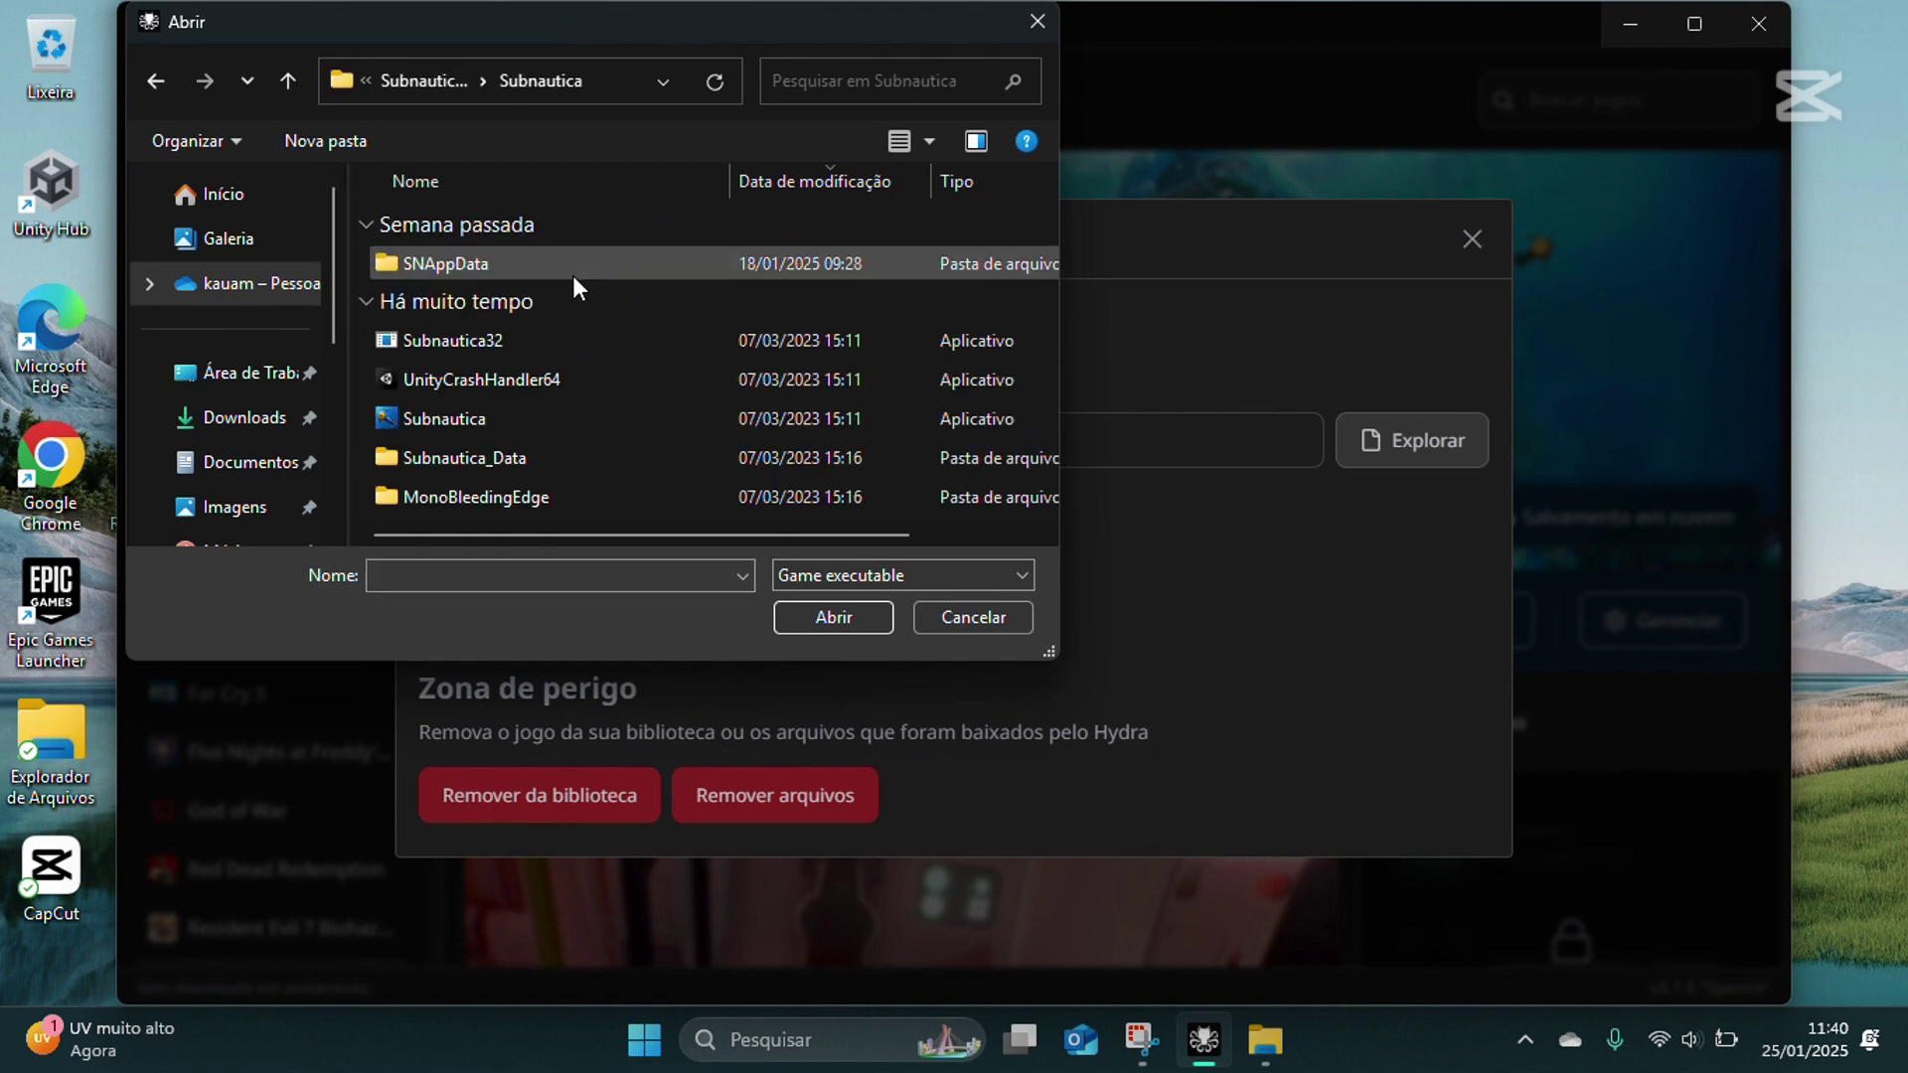
{"action": "left_click", "coordinate": [432, 419]}
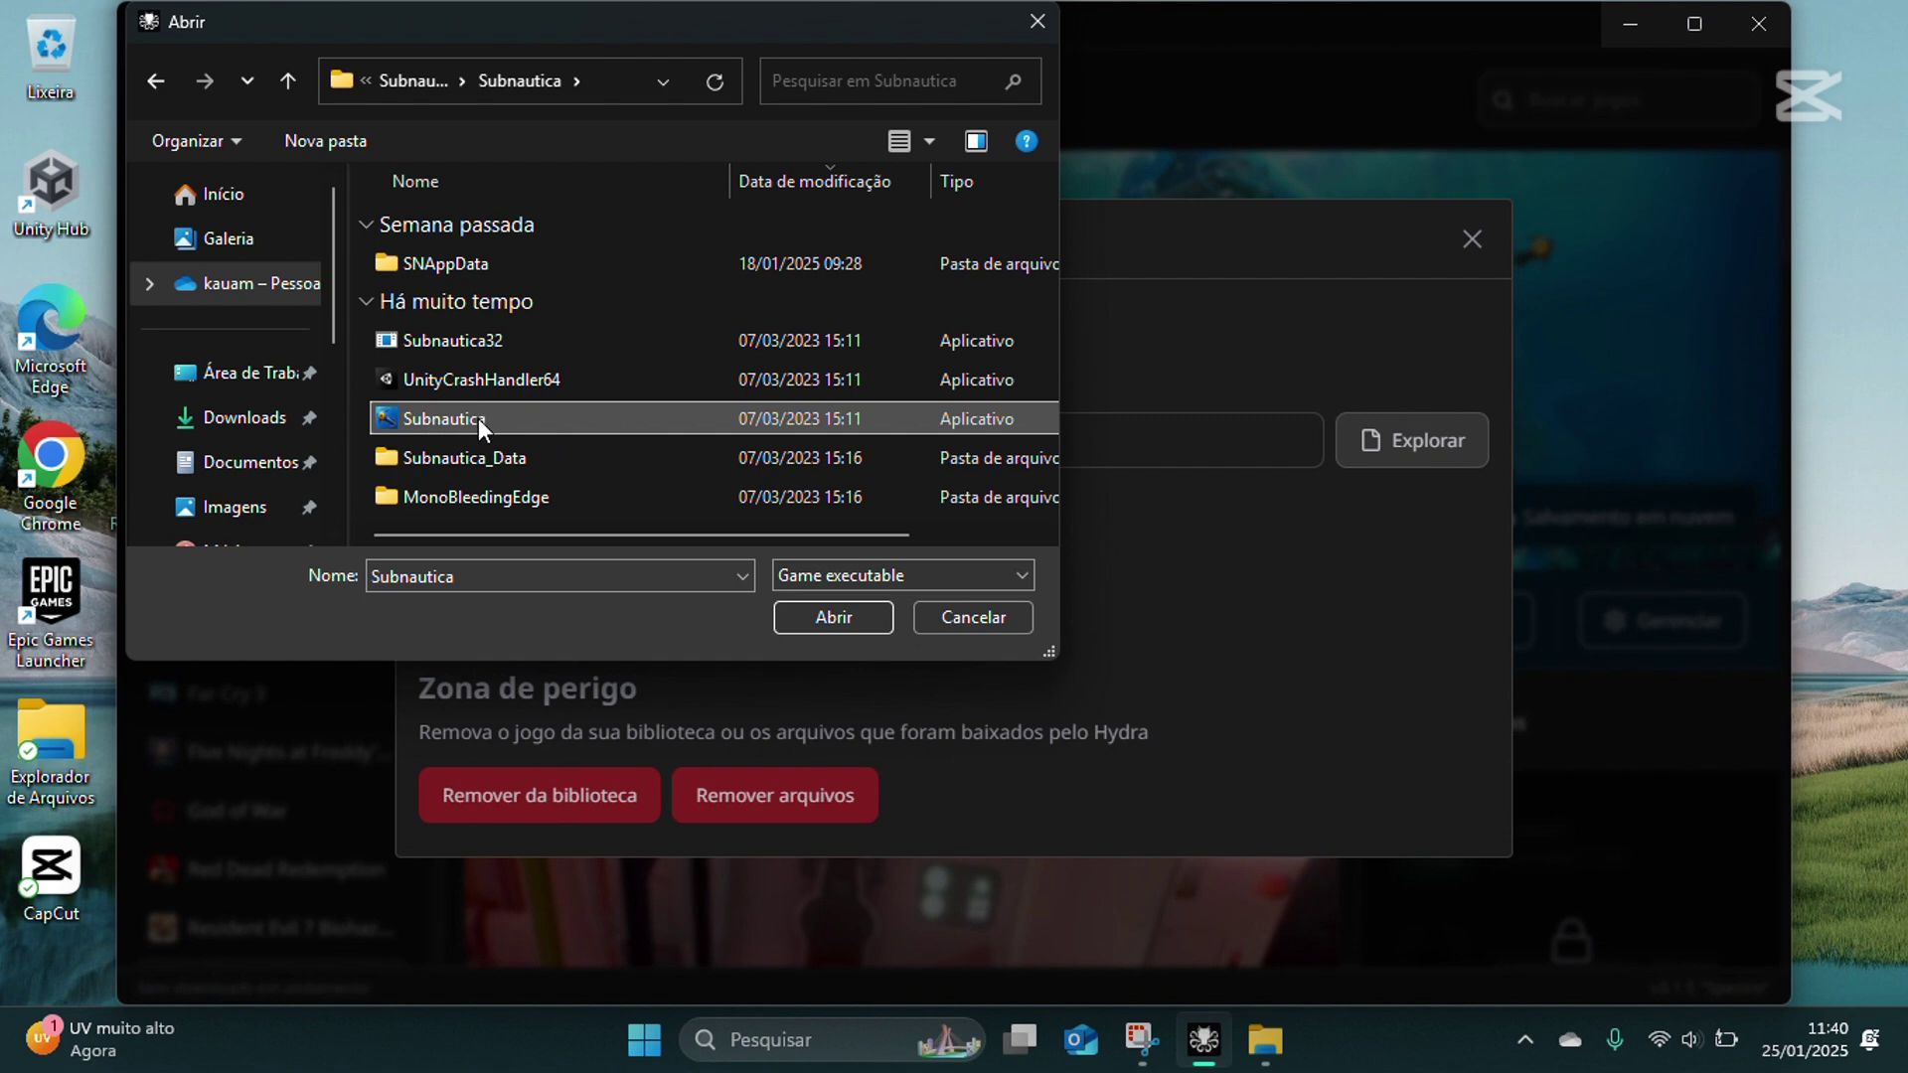
{"action": "left_click", "coordinate": [838, 615]}
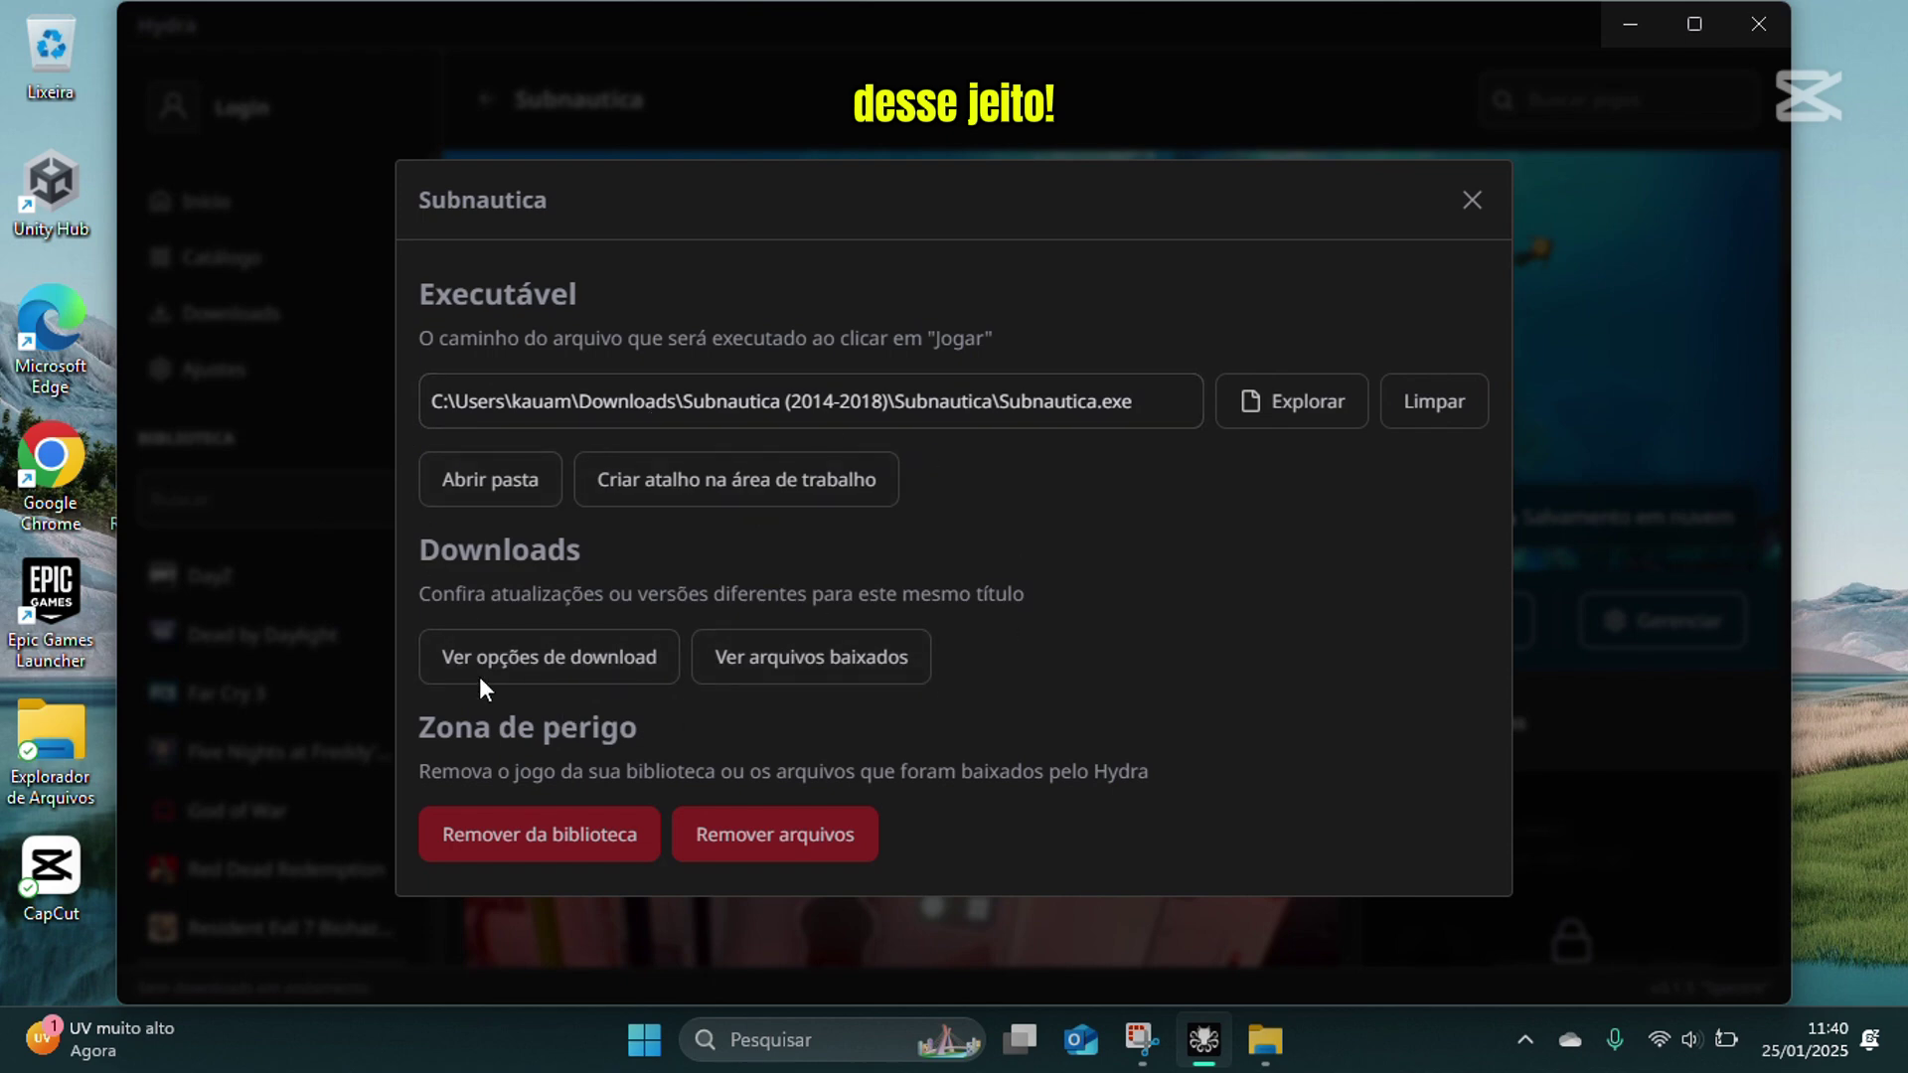
{"action": "left_click", "coordinate": [1475, 203]}
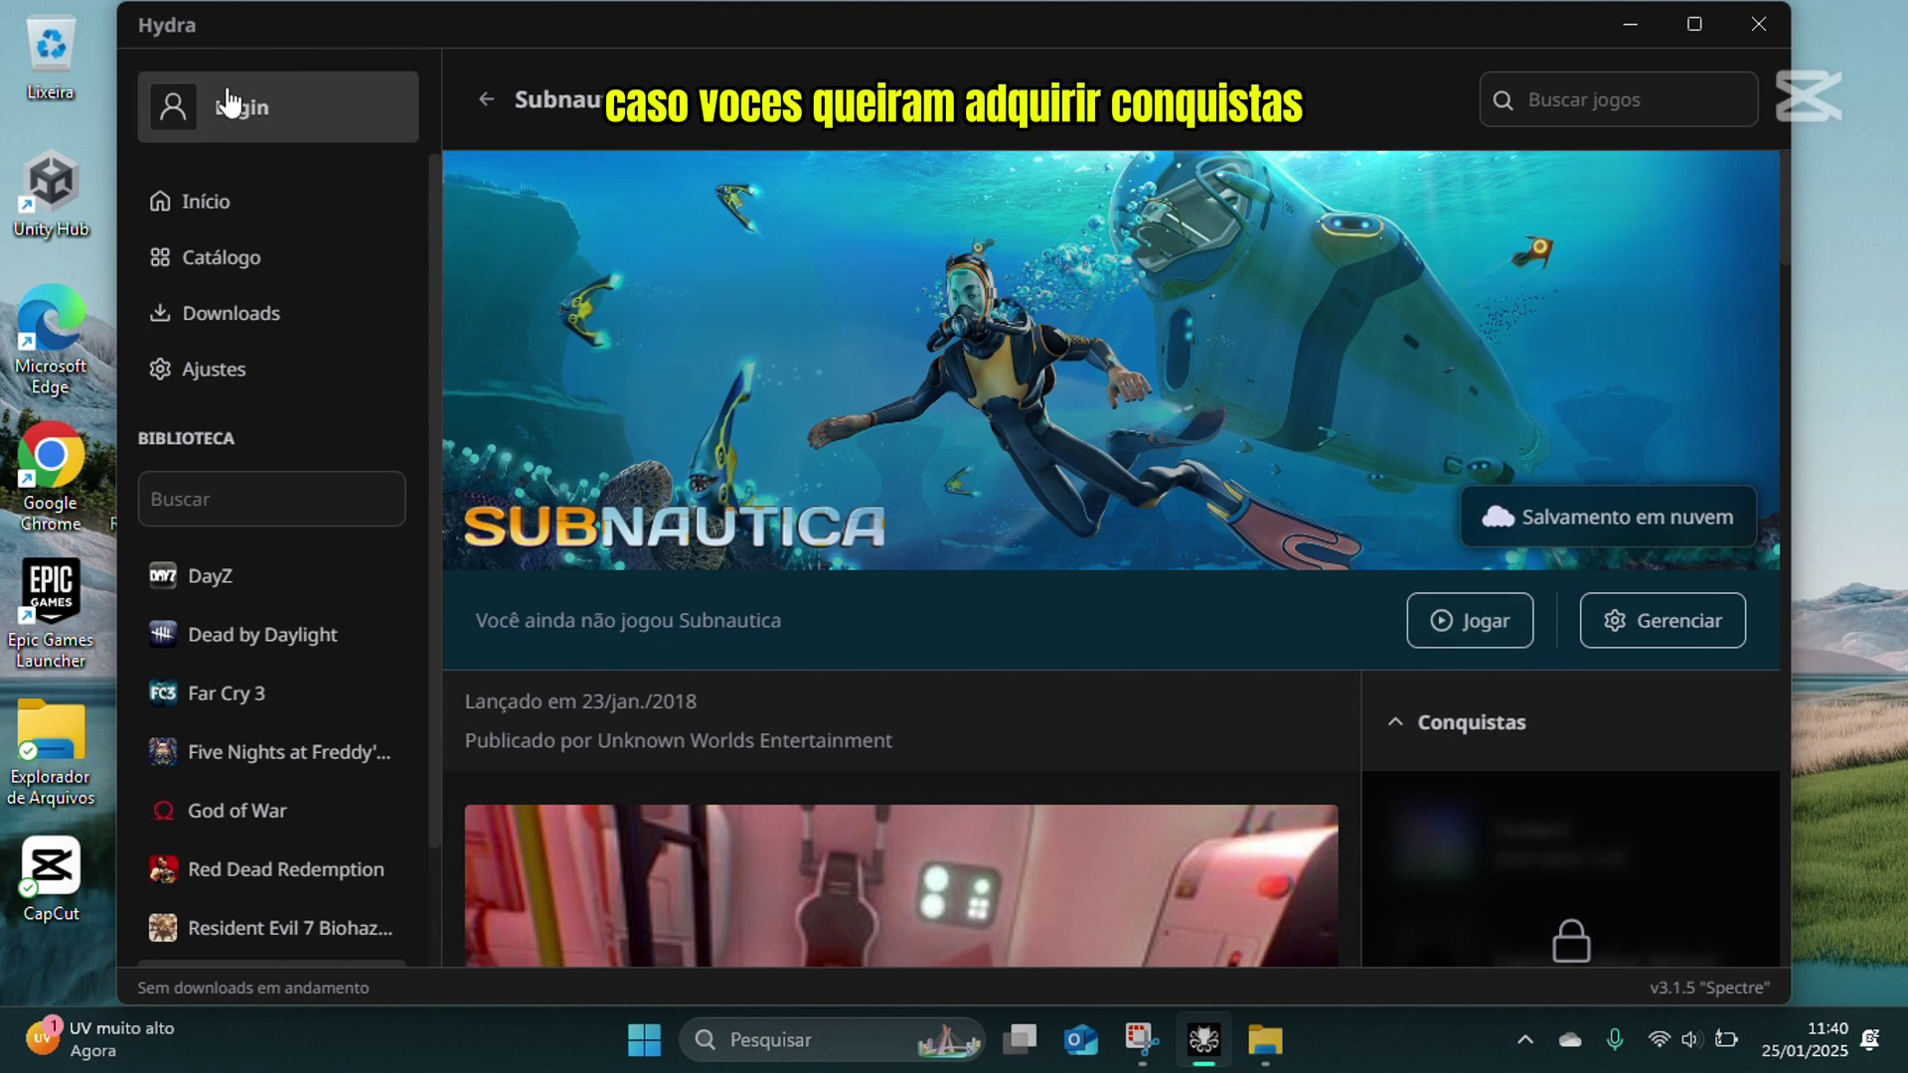
Step: Open the Hydra sign-in window and go to the form for creating a new account
{"action": "left_click", "coordinate": [288, 105]}
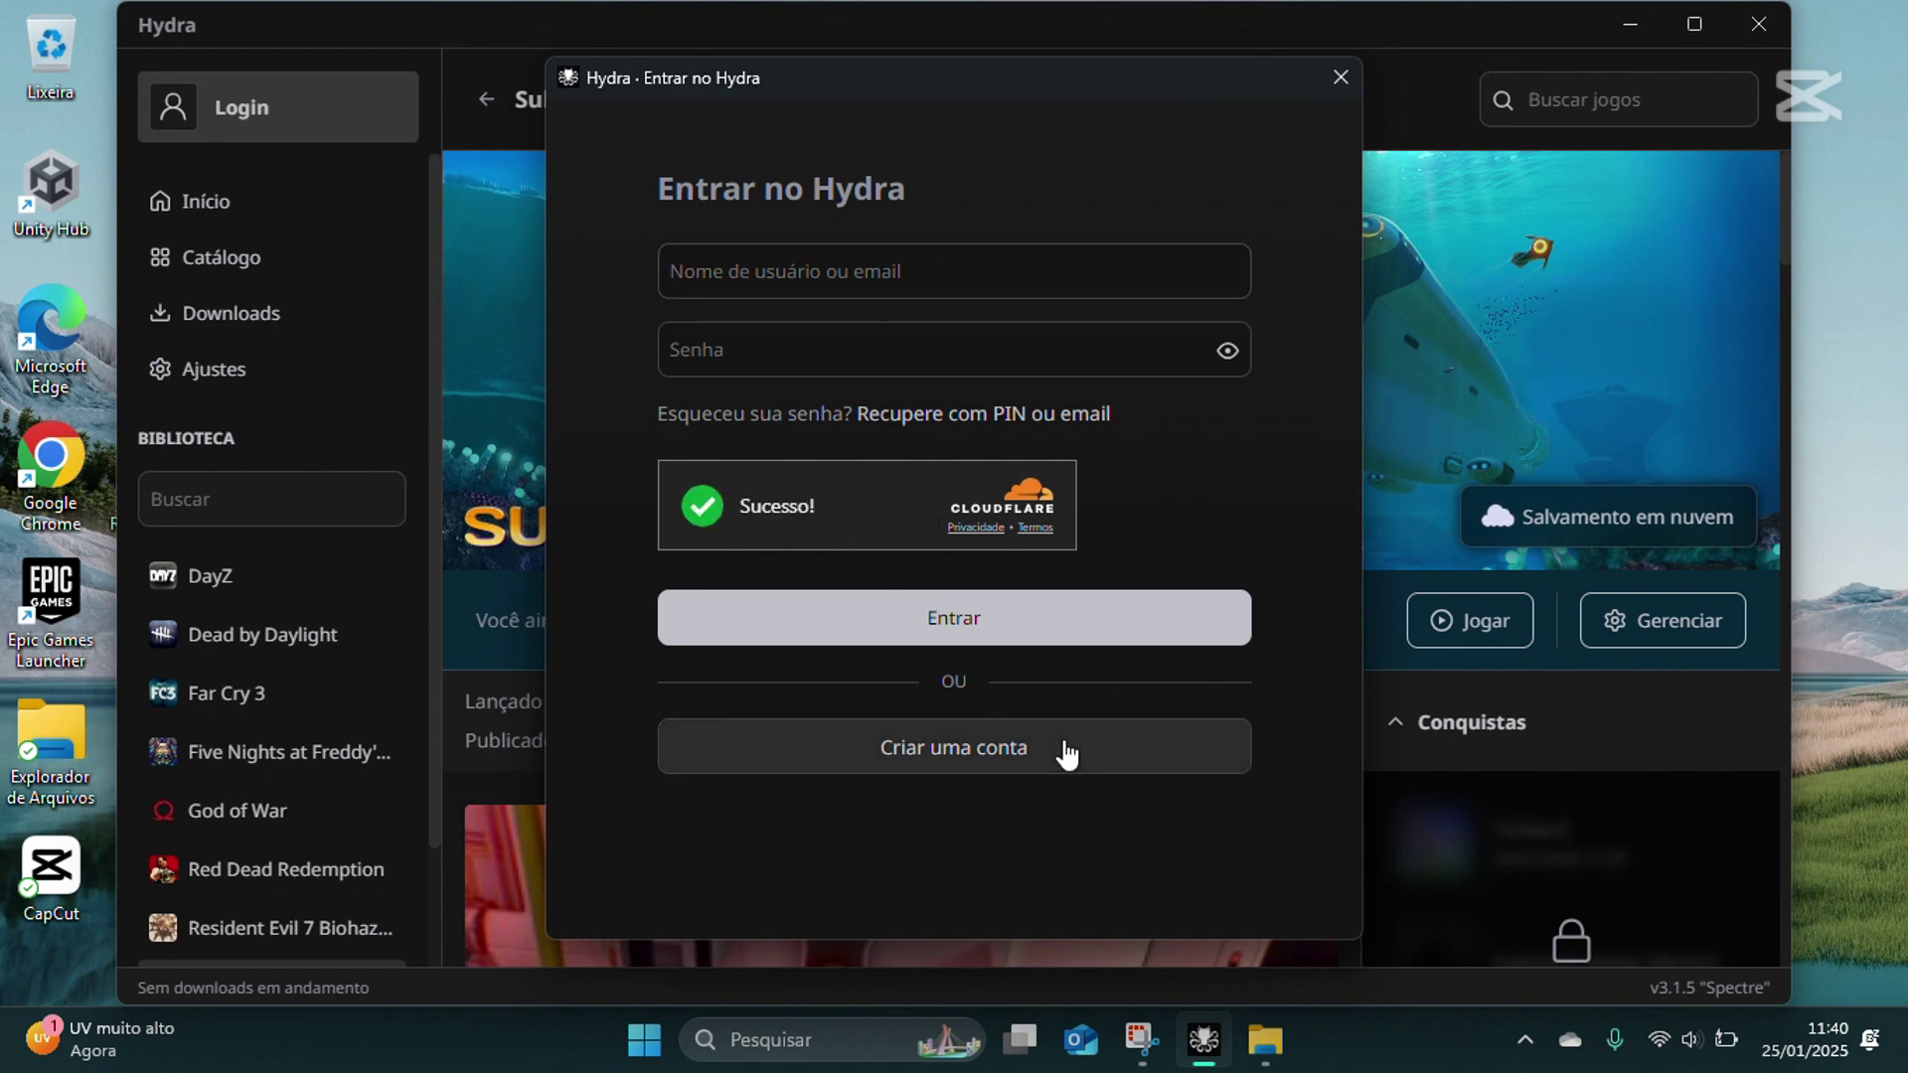
{"action": "left_click", "coordinate": [992, 268]}
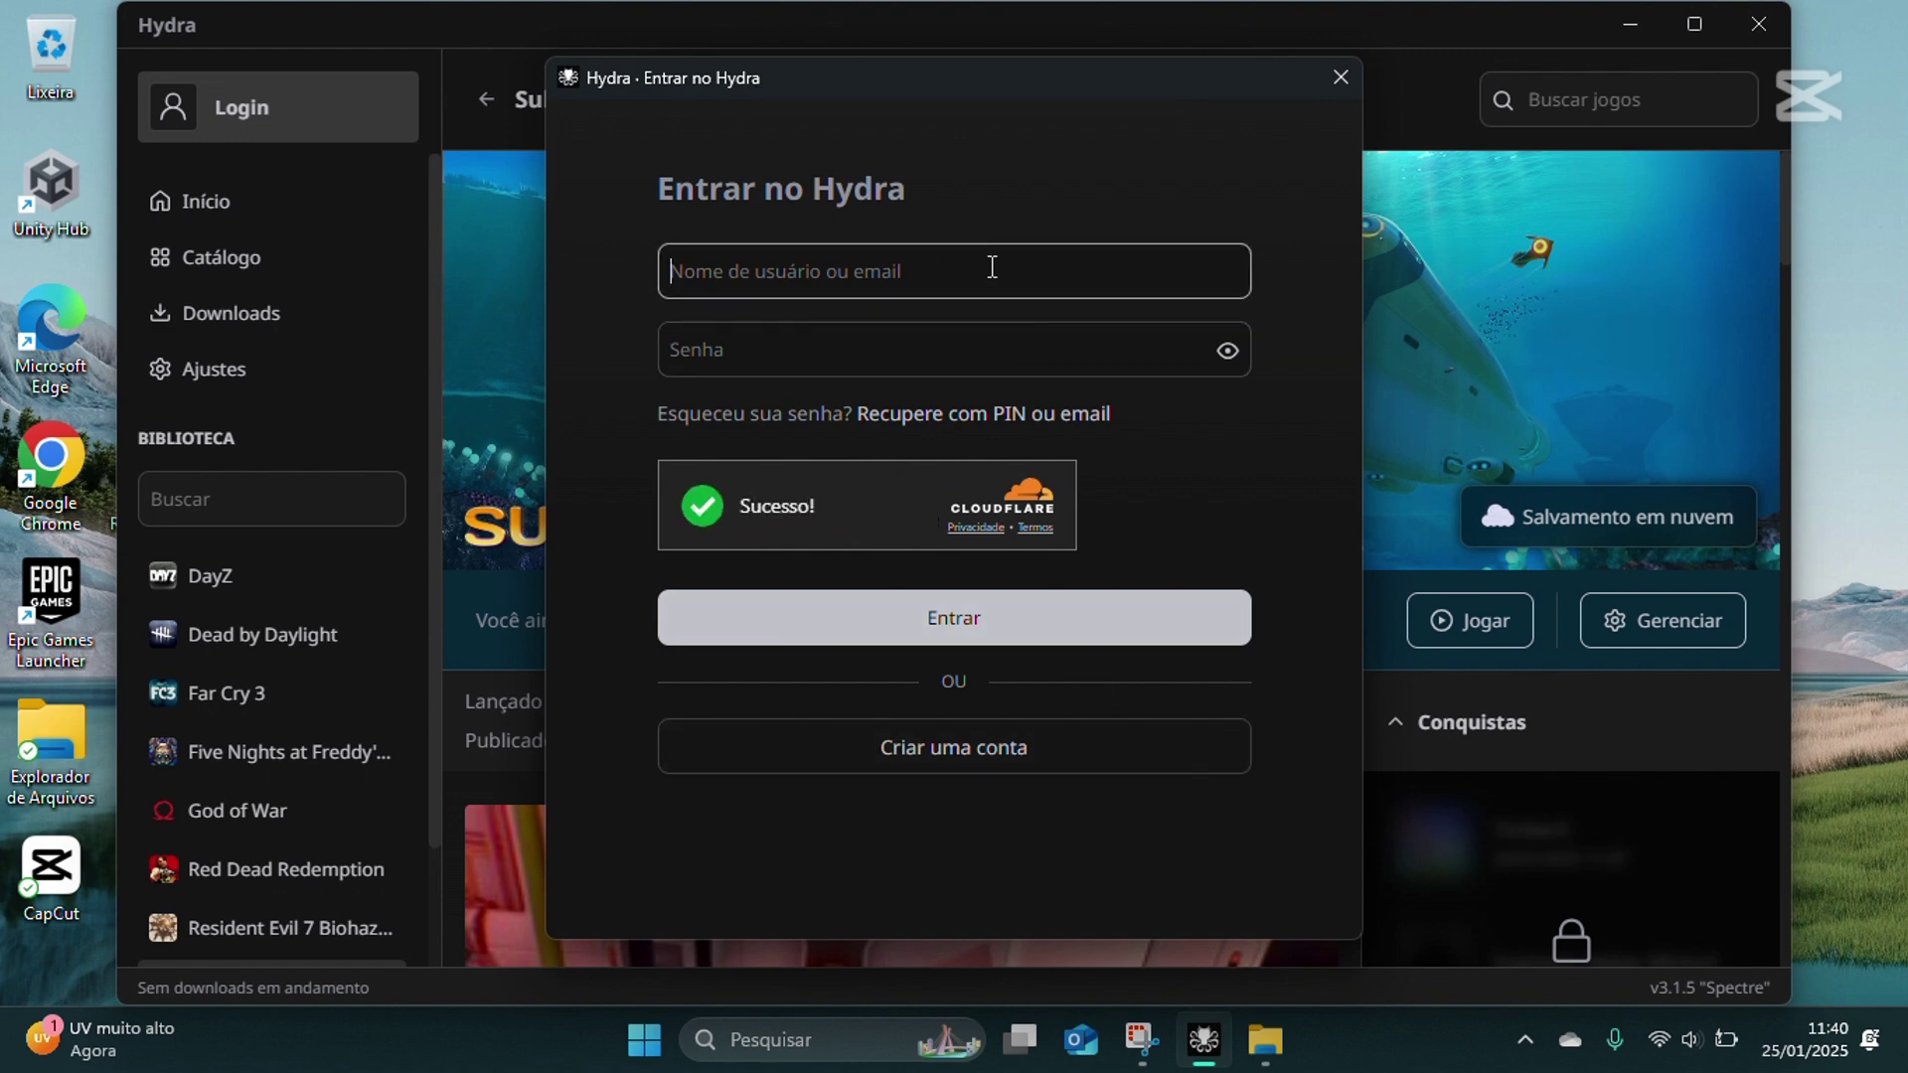
{"action": "left_click", "coordinate": [920, 755]}
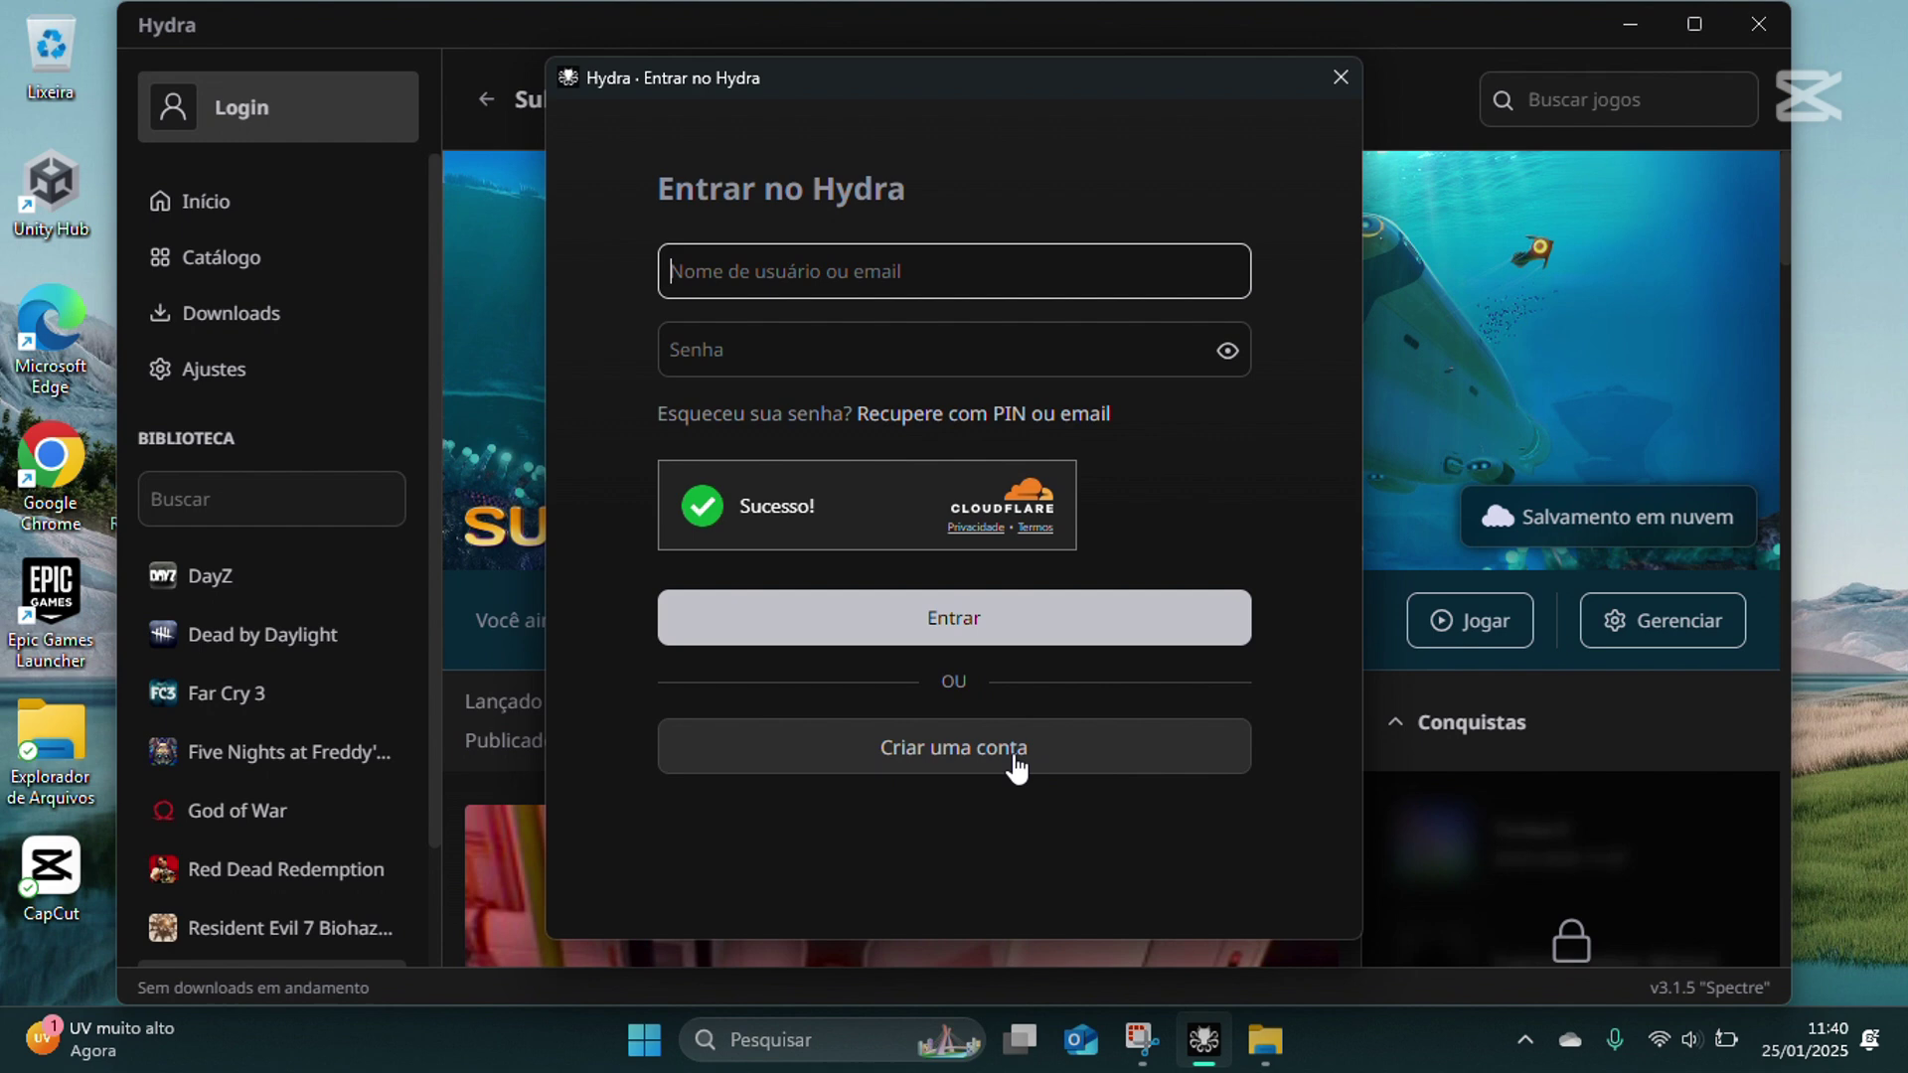
Step: Enter the chosen username for the new account and check its availability
{"action": "left_click", "coordinate": [957, 270]}
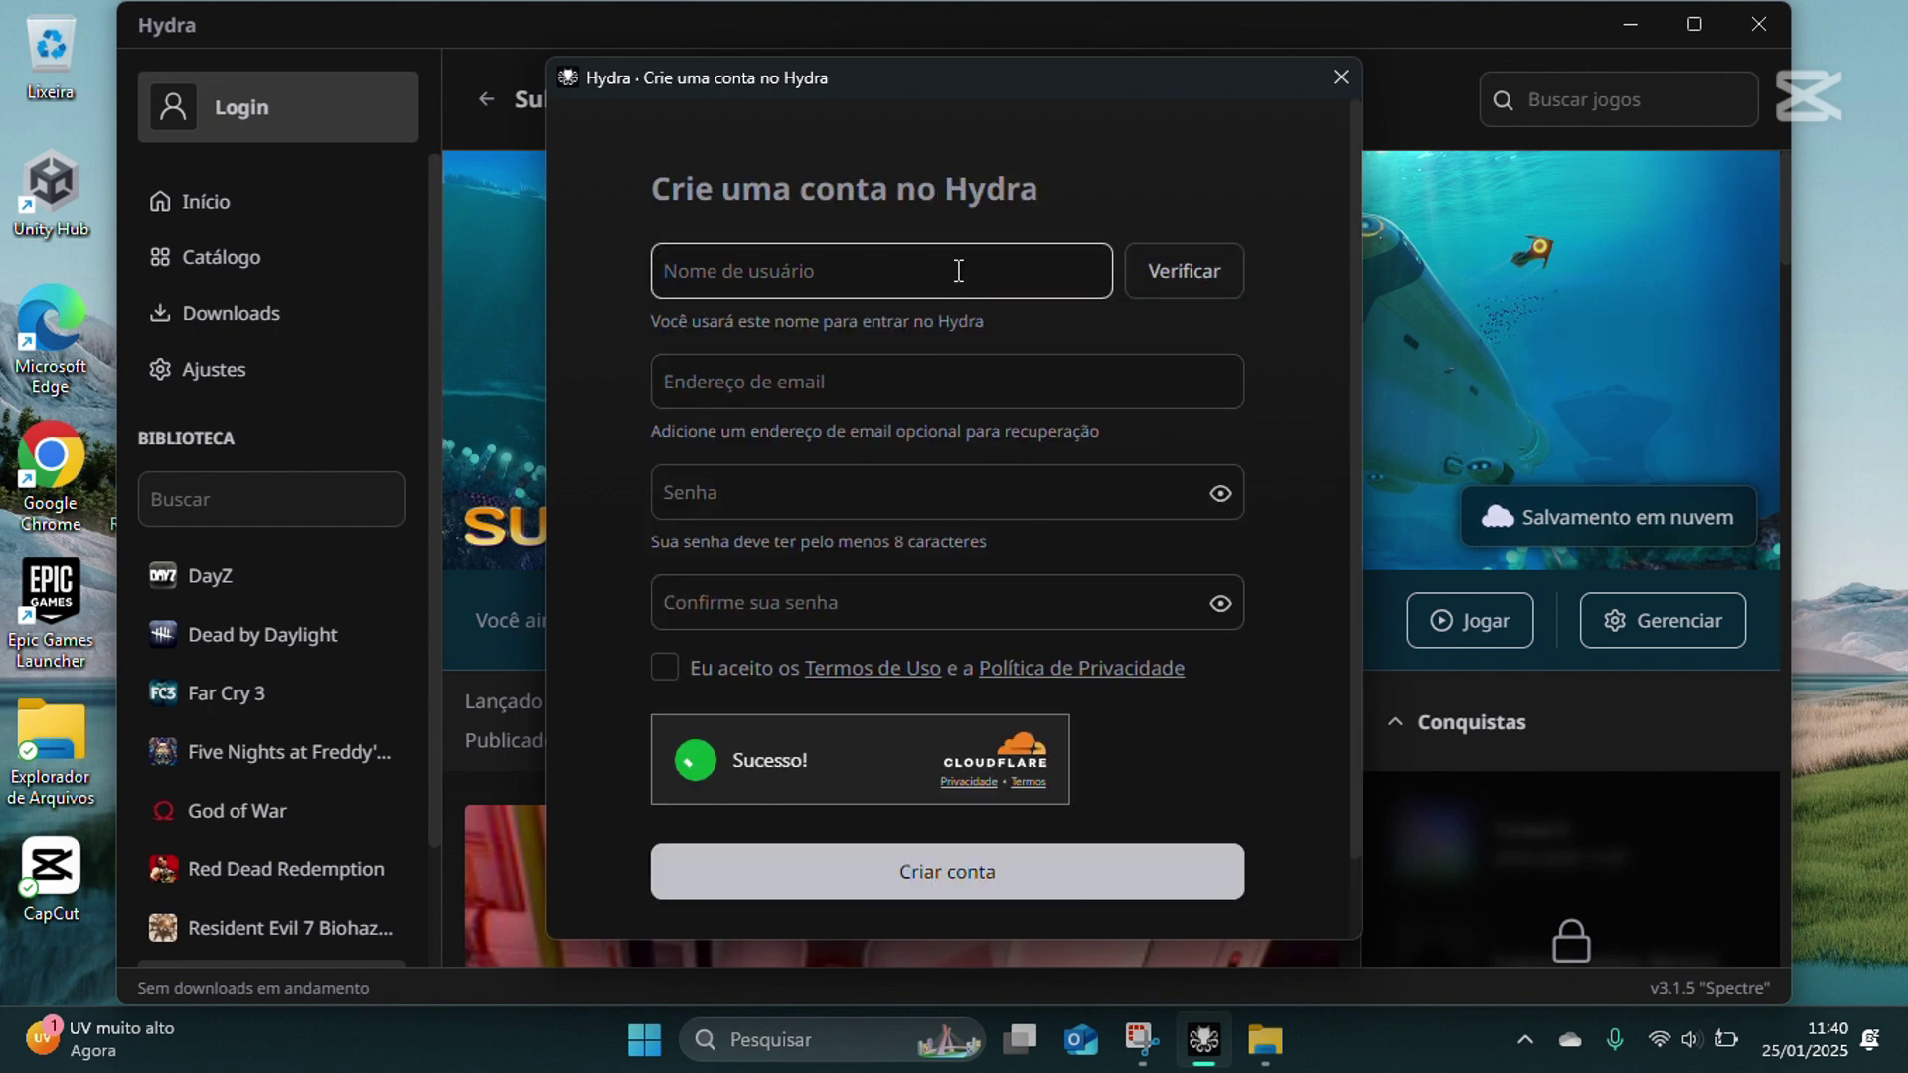
{"action": "type", "text": "roblovlog"}
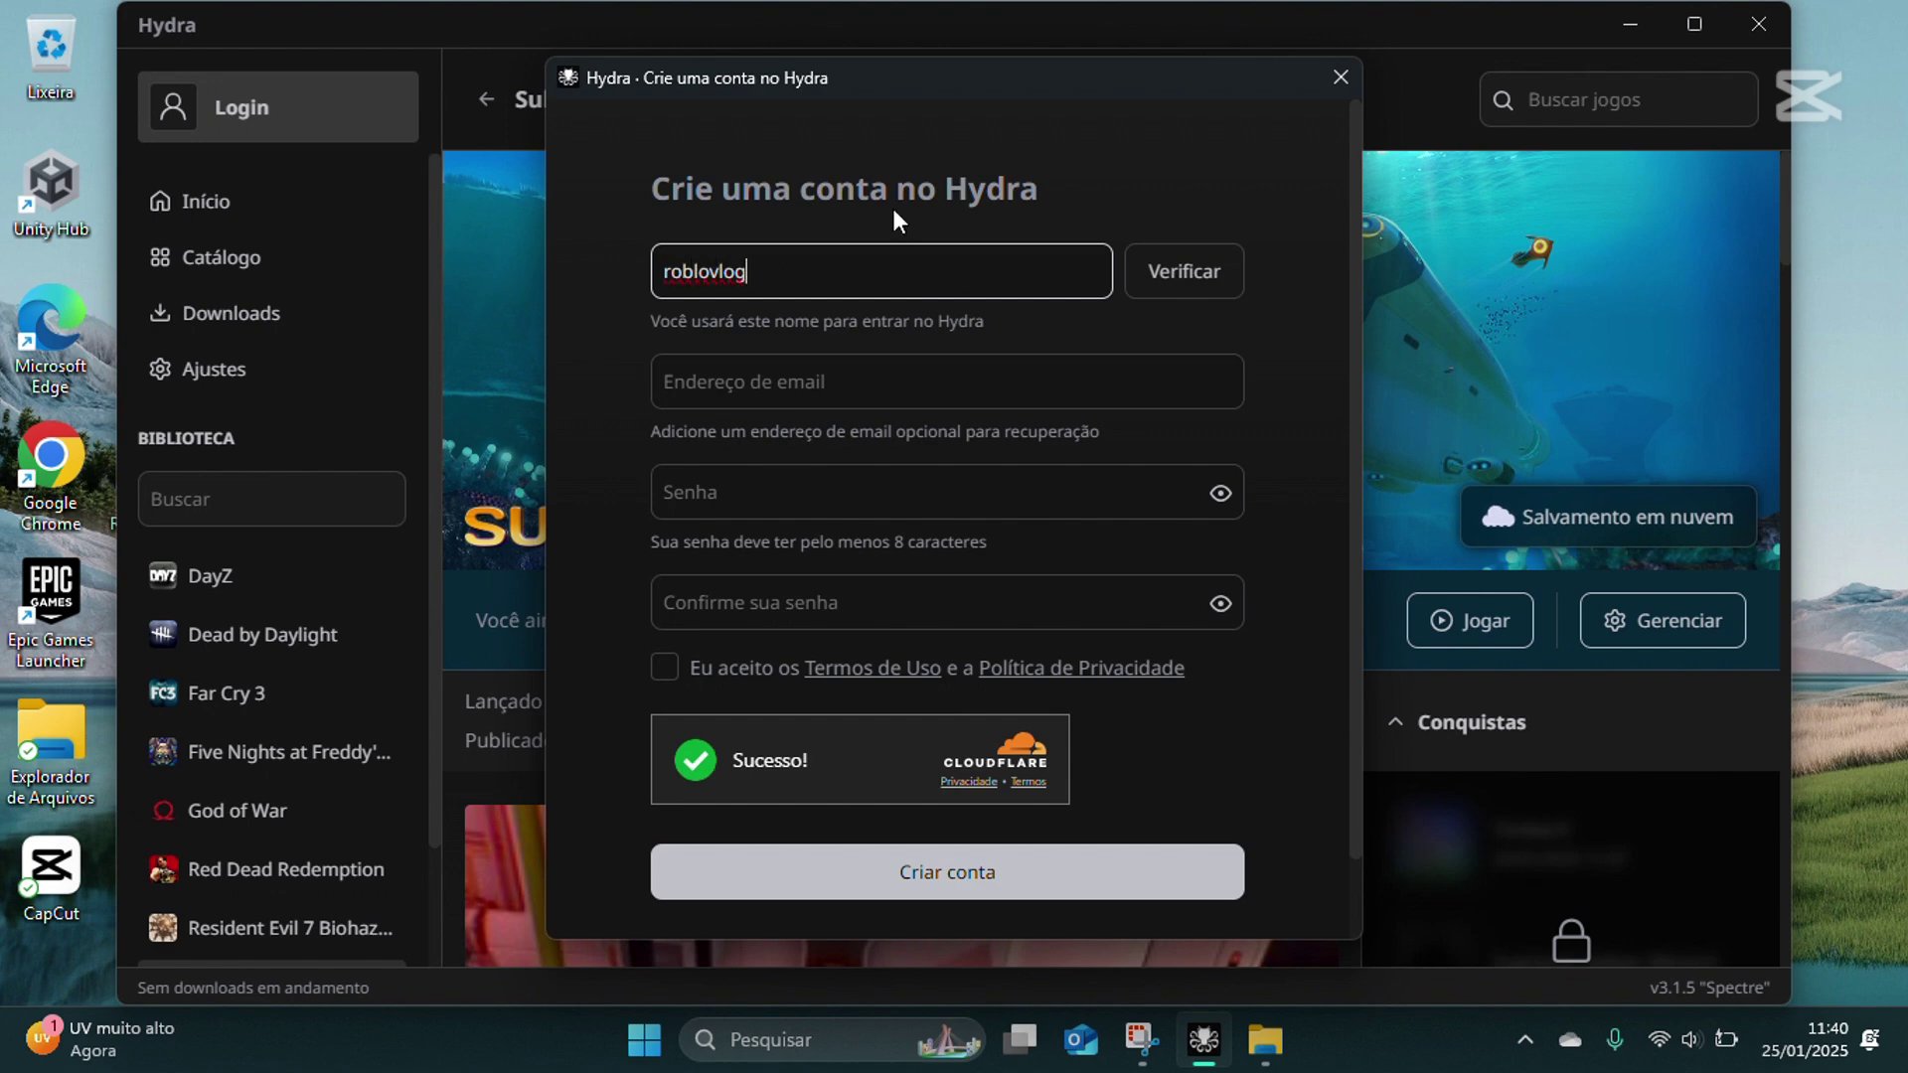
{"action": "left_click", "coordinate": [988, 386]}
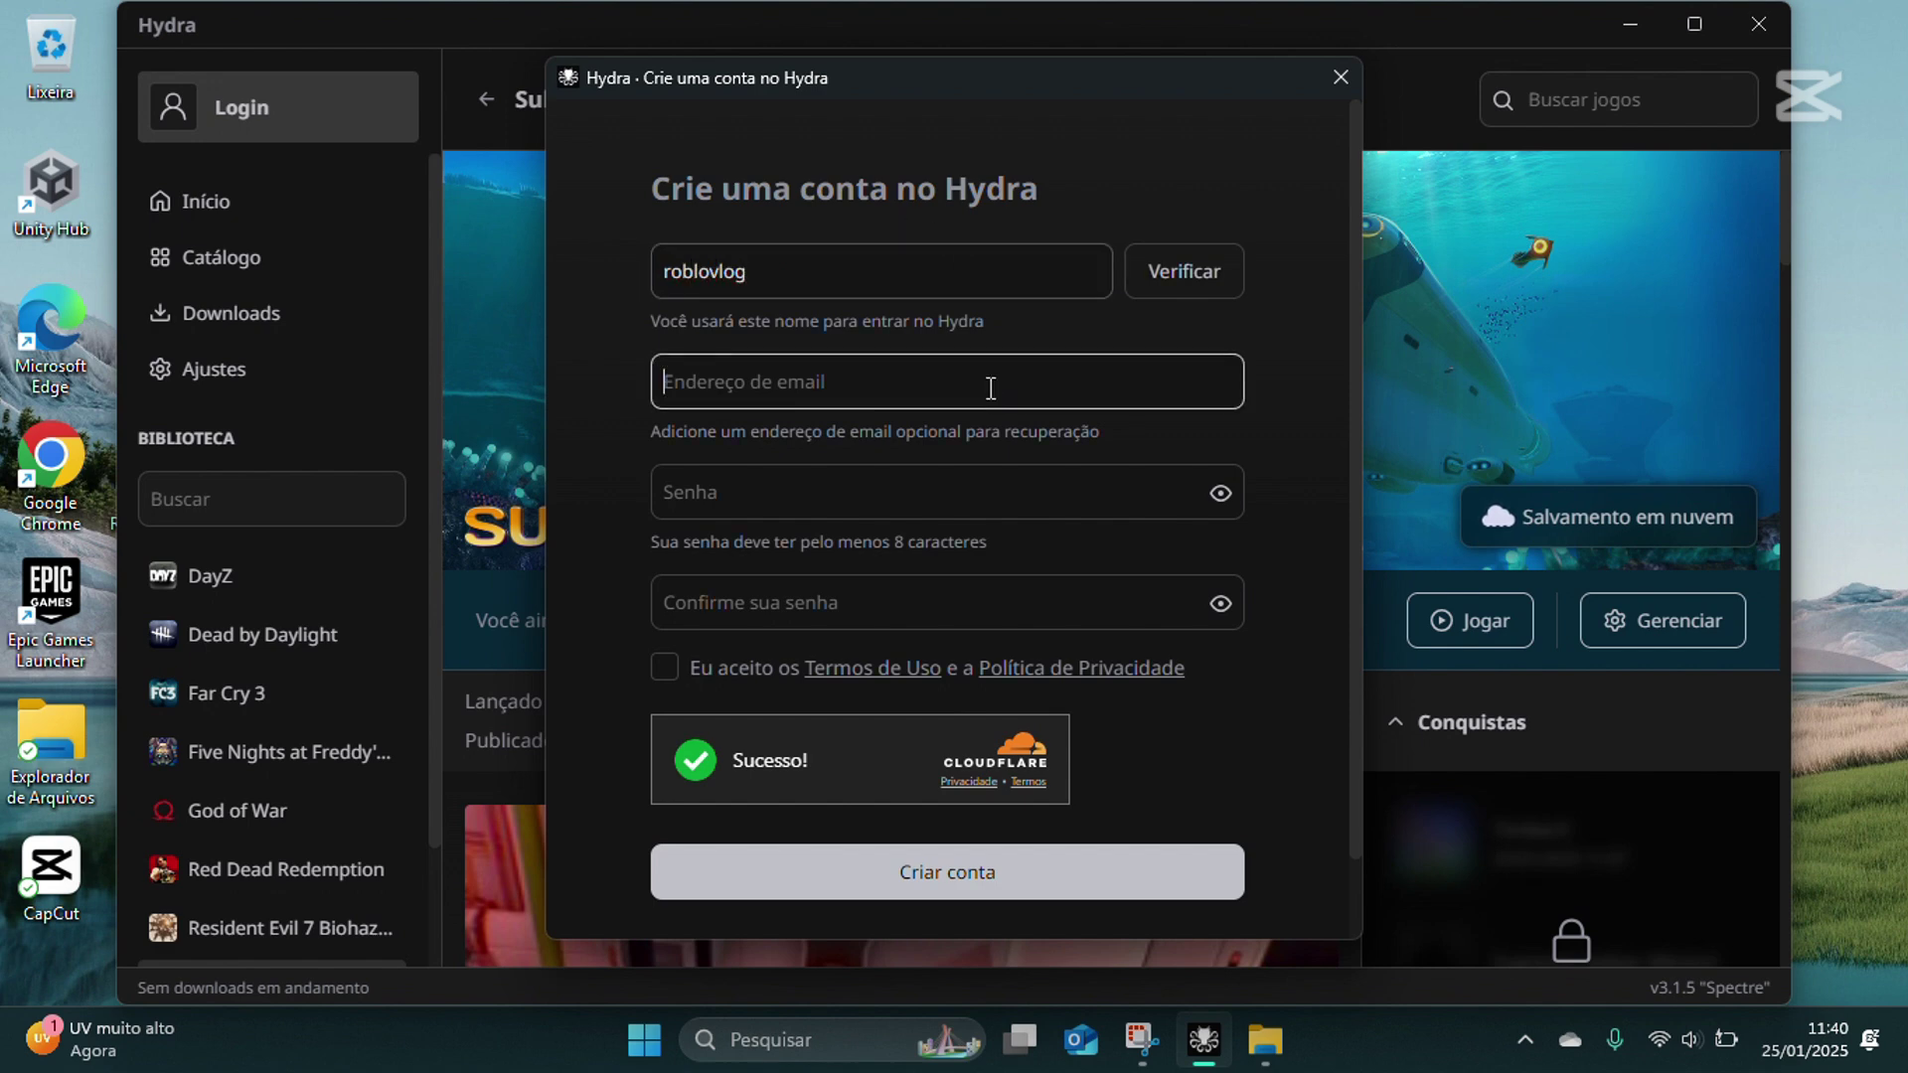
{"action": "left_click", "coordinate": [1176, 268]}
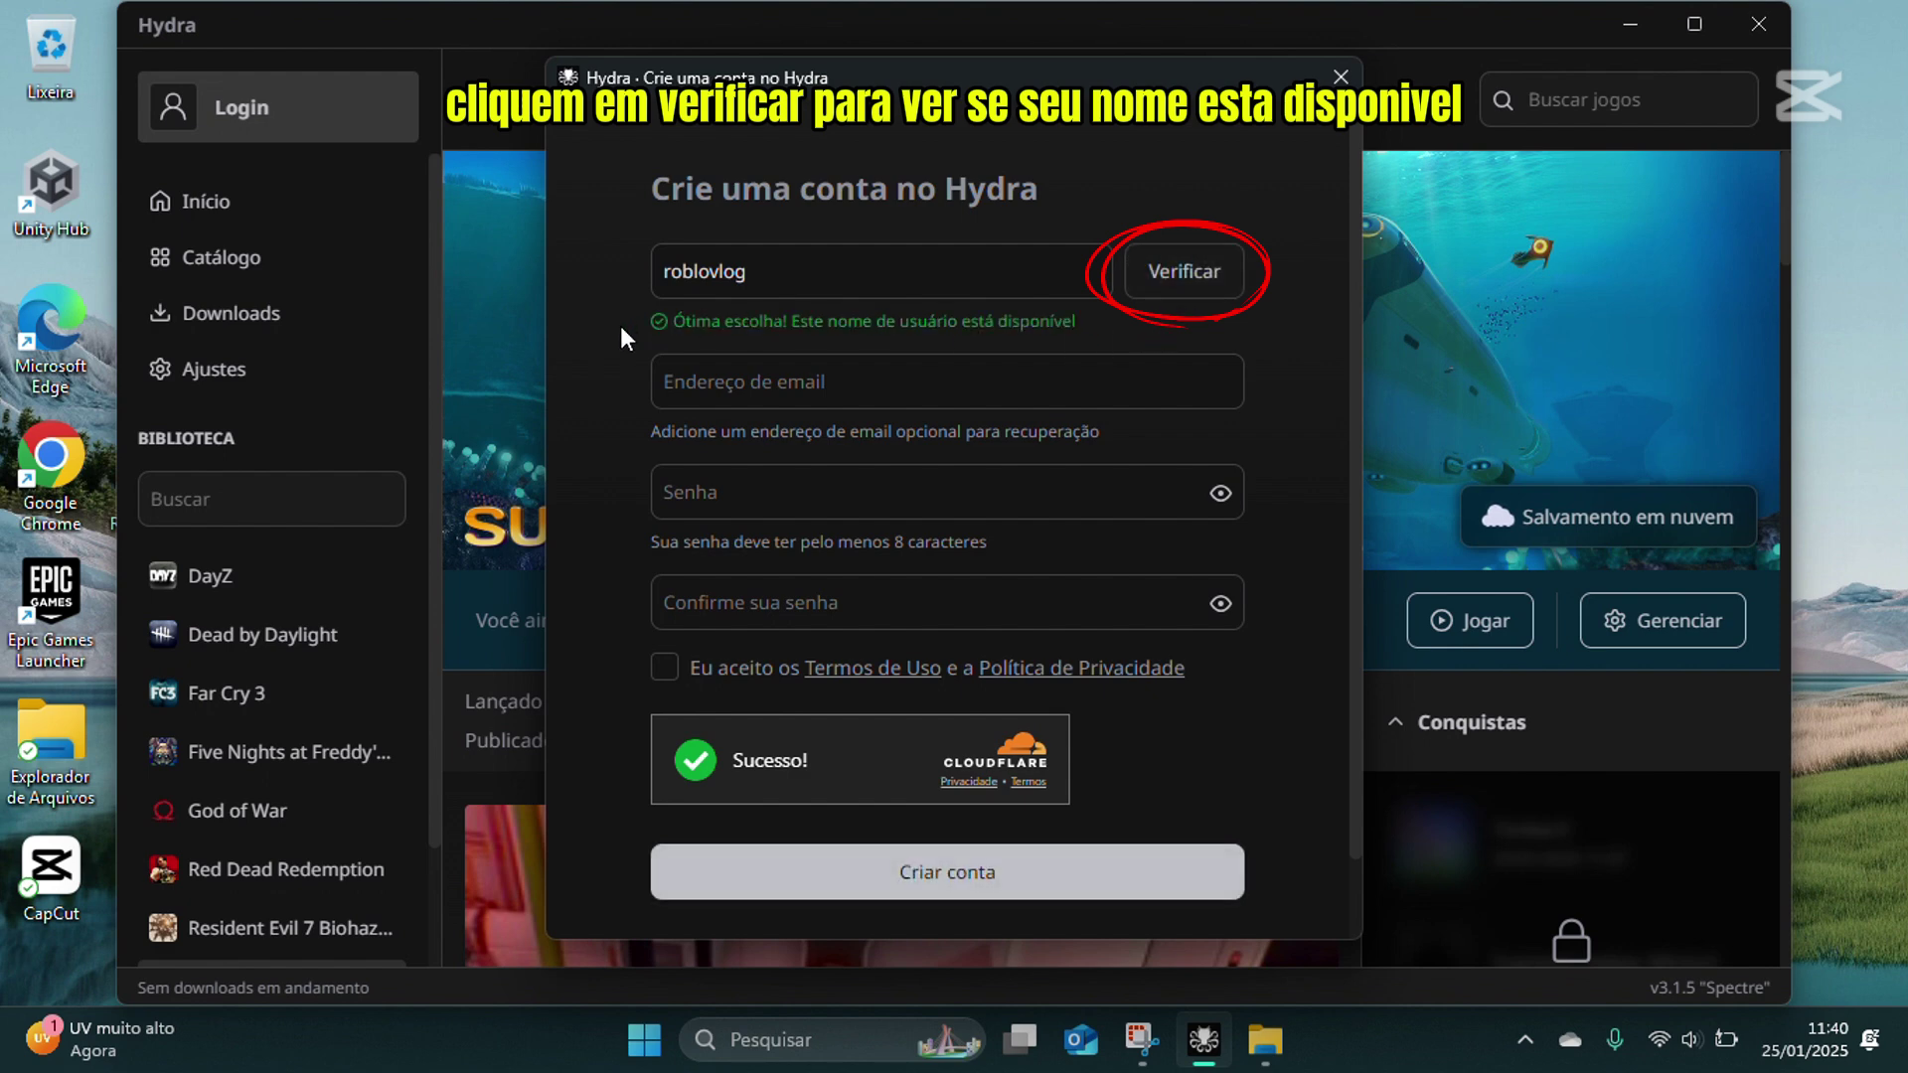
Step: Fill in the optional recovery e-mail address for the new Hydra account
{"action": "left_click", "coordinate": [1199, 396]}
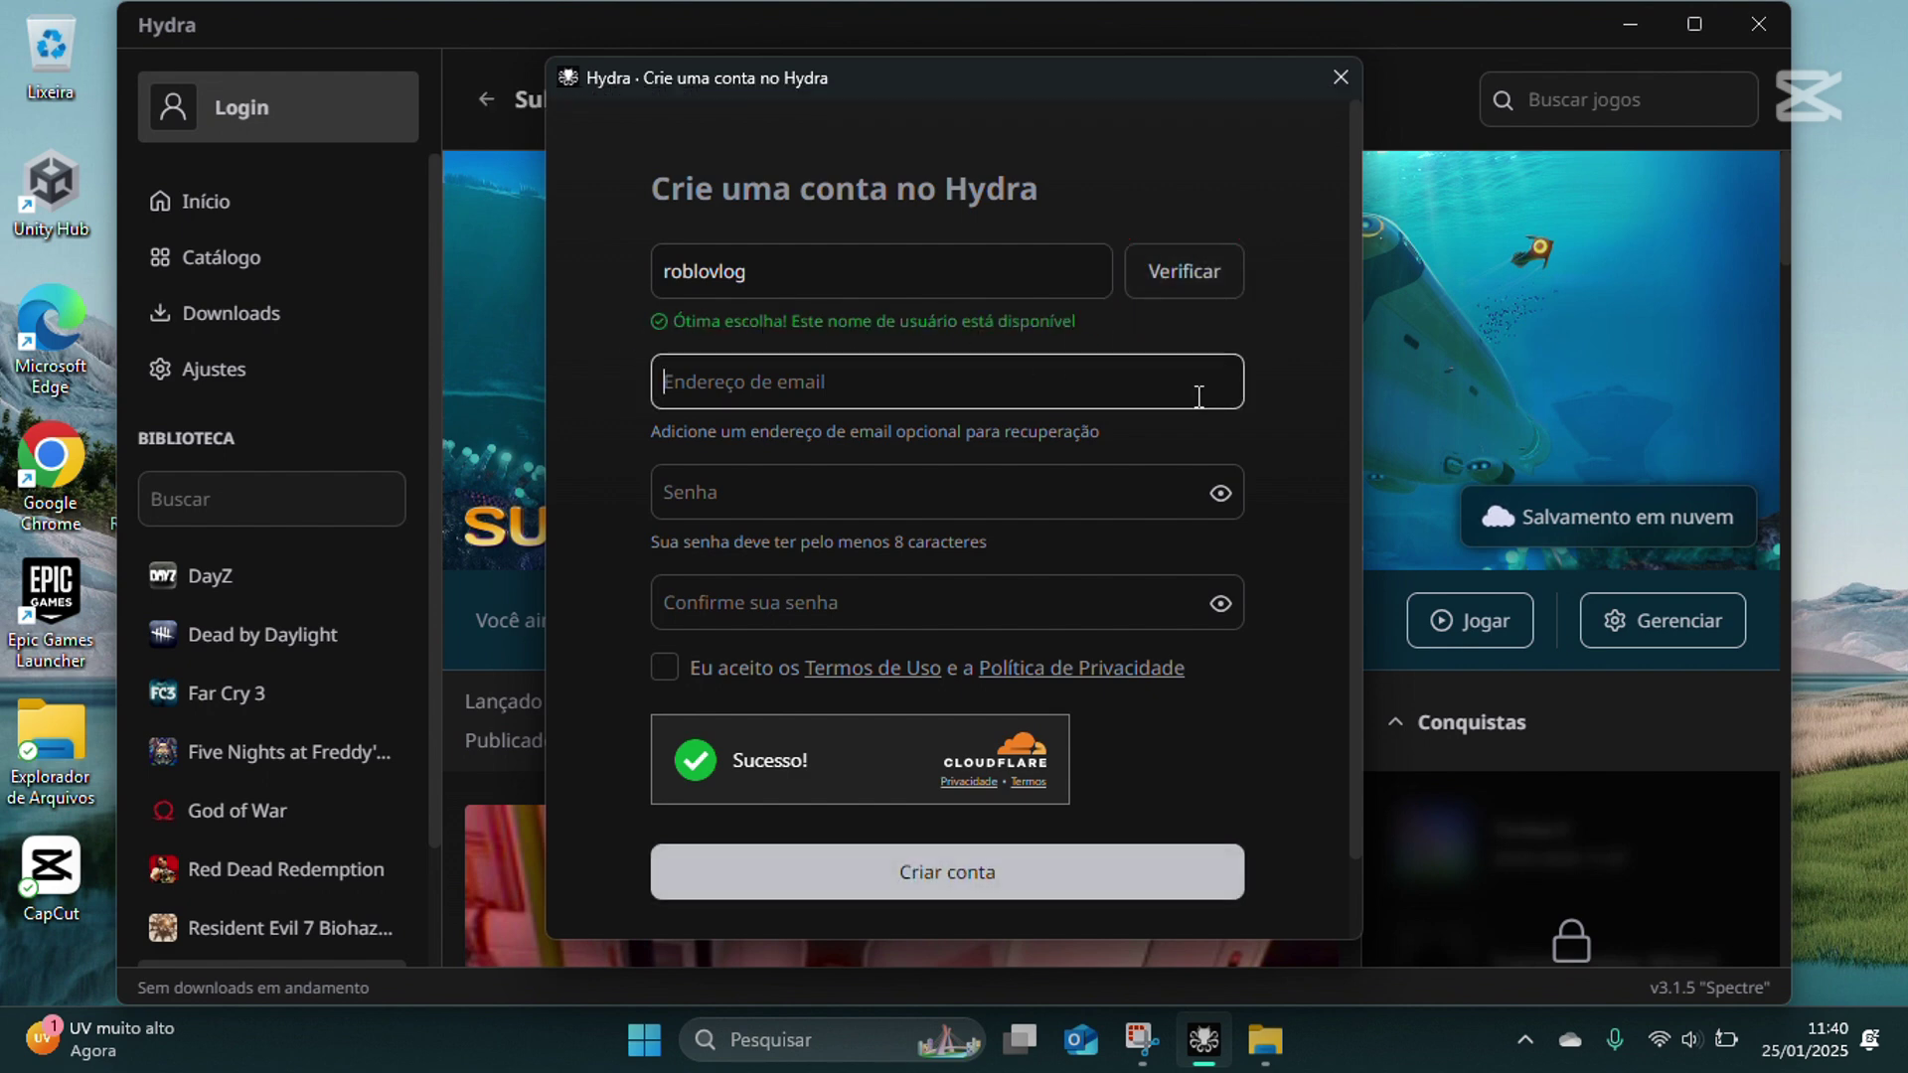
{"action": "type", "text": "r"}
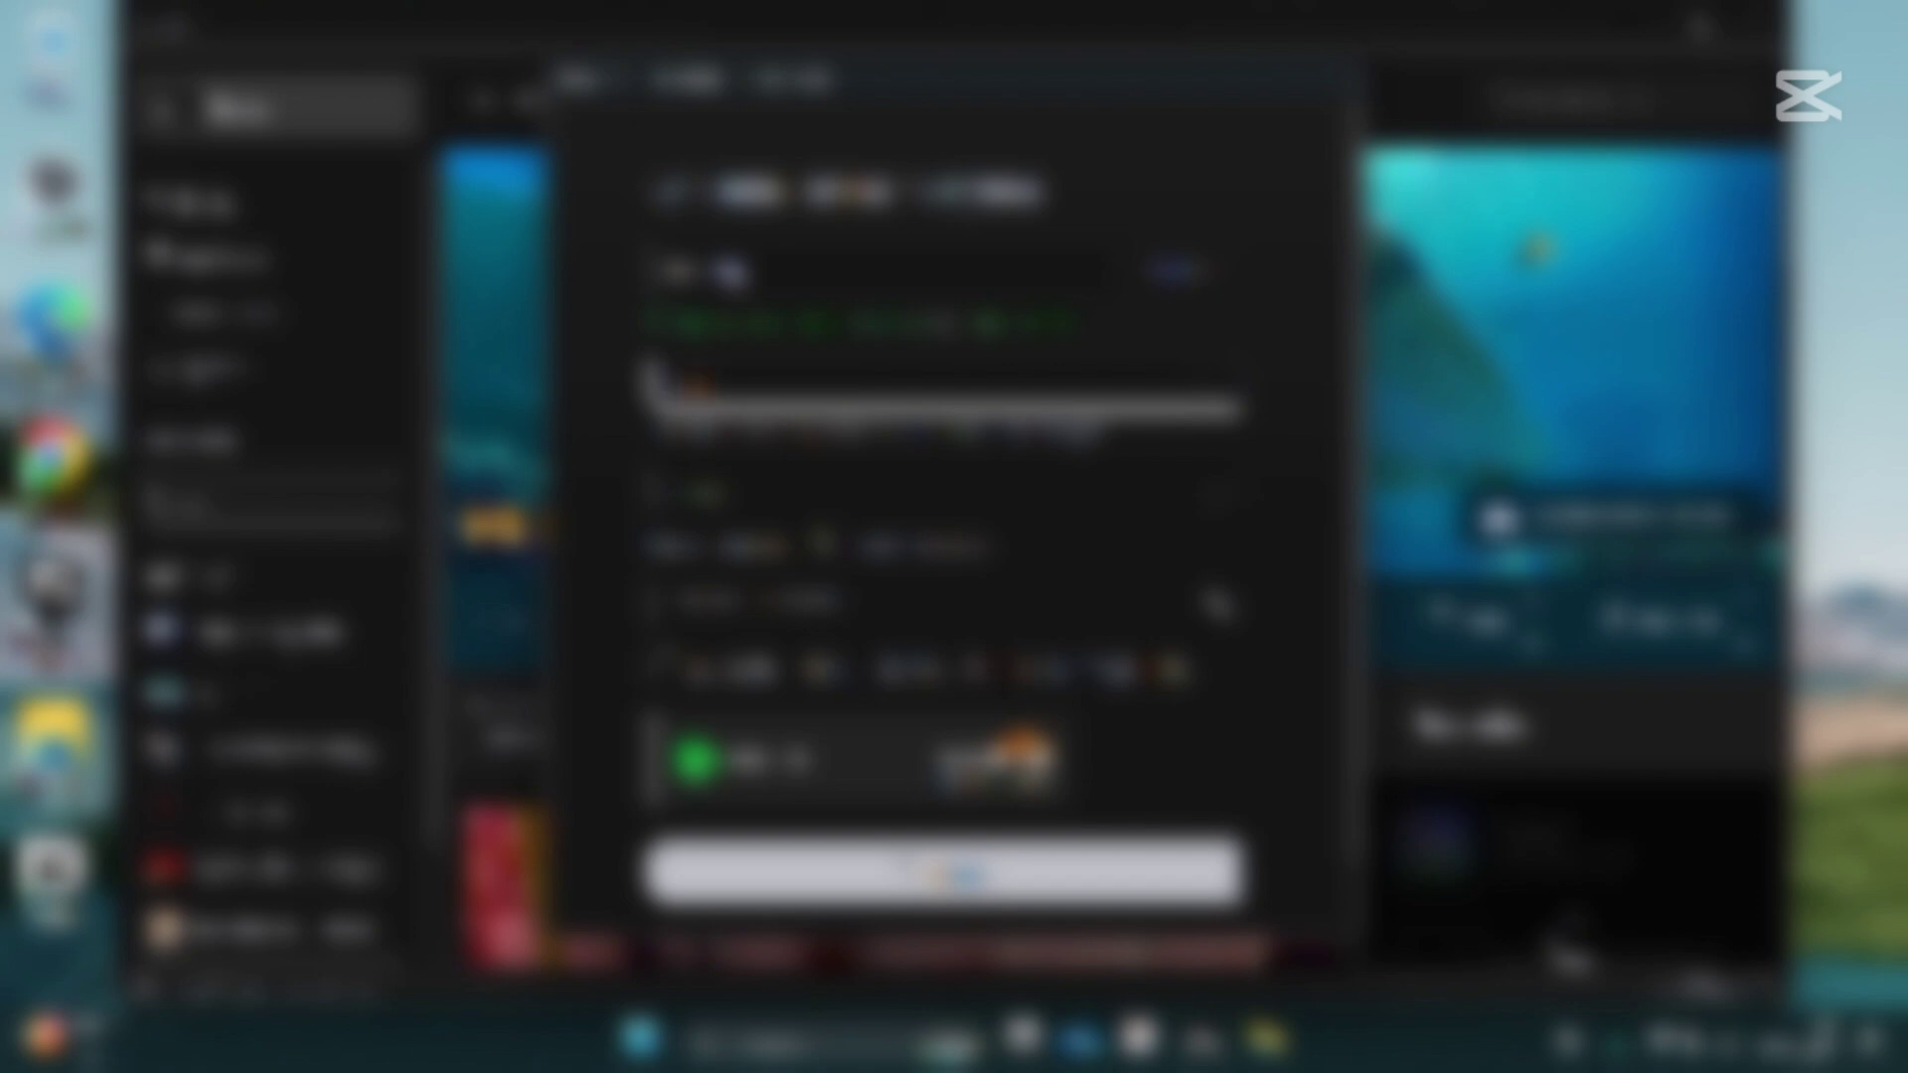
{"action": "type", "text": "........"}
{"action": "key", "text": "BackSpace"}
{"action": "key", "text": "BackSpace"}
{"action": "key", "text": "BackSpace"}
{"action": "key", "text": "BackSpace"}
{"action": "key", "text": "BackSpace"}
{"action": "key", "text": "BackSpace"}
{"action": "key", "text": "BackSpace"}
{"action": "key", "text": "BackSpace"}
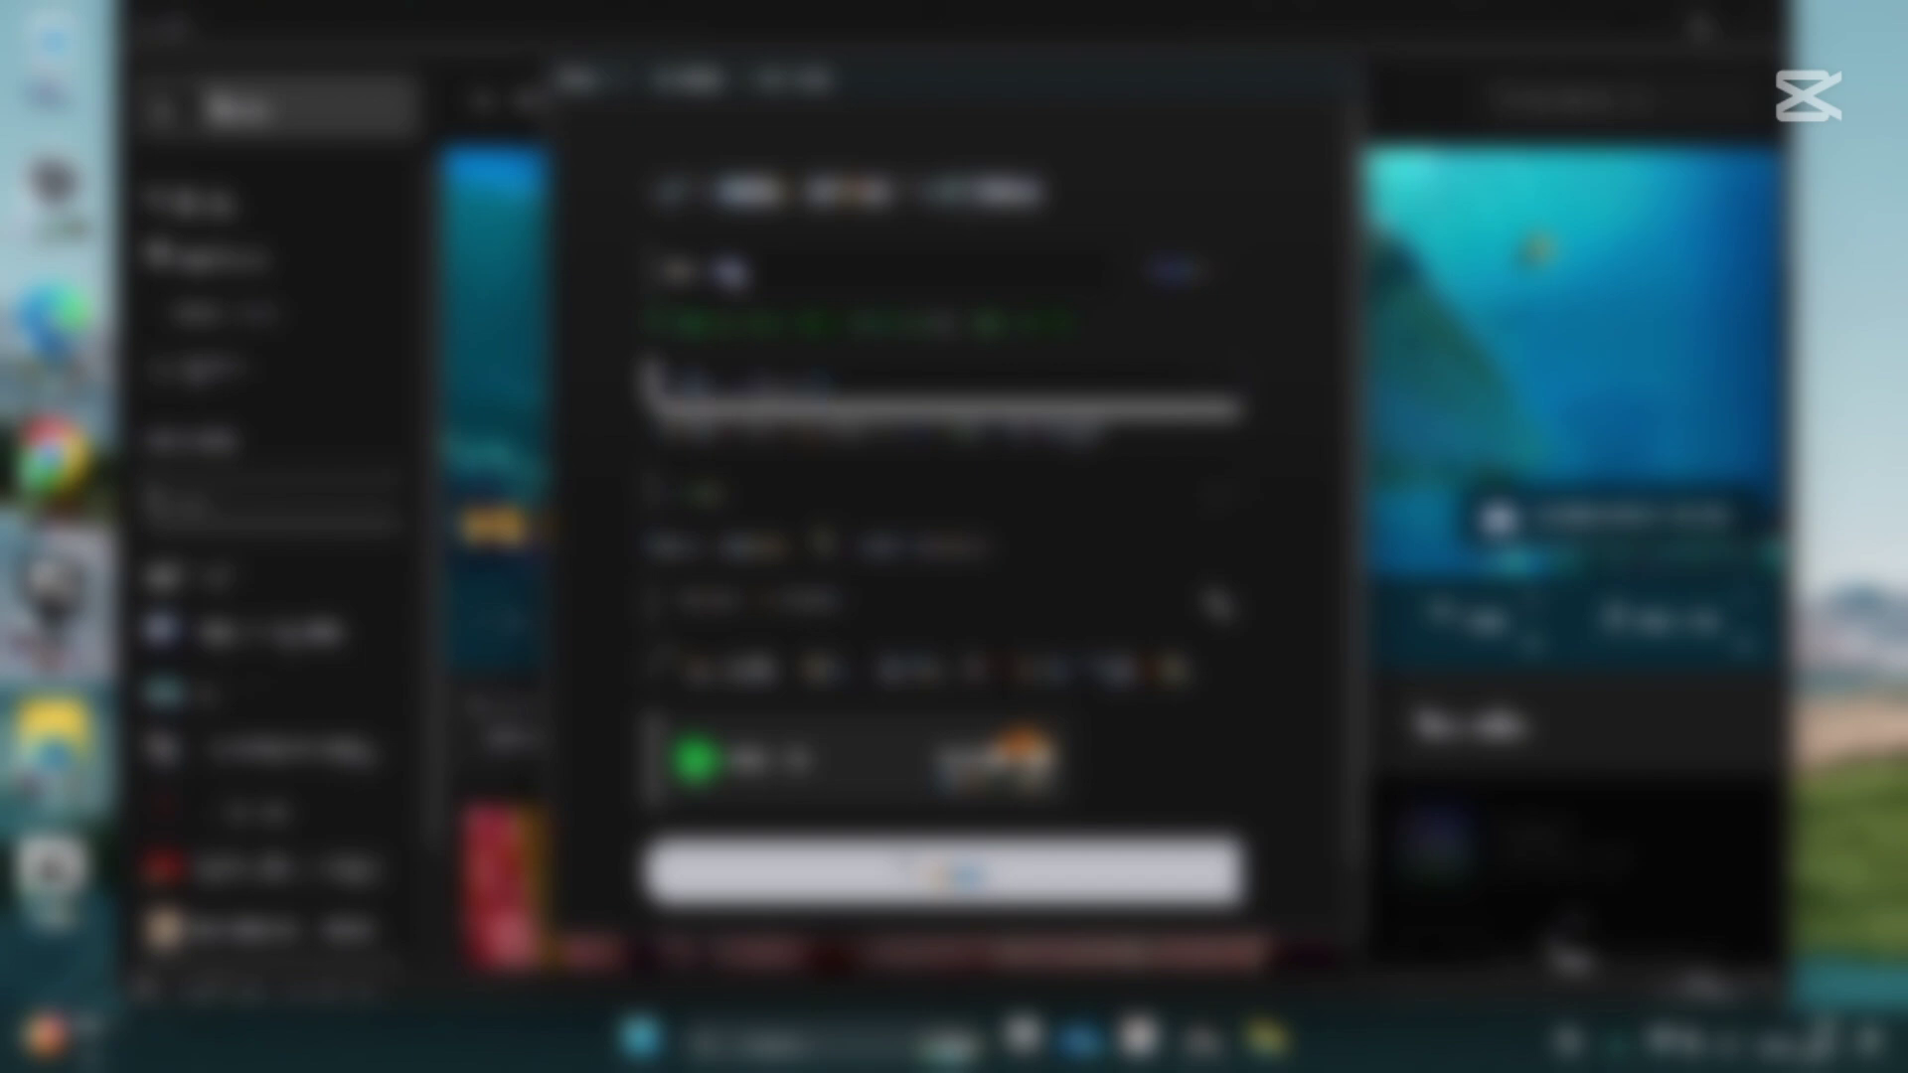
{"action": "type", "text": "............"}
{"action": "key", "text": "BackSpace"}
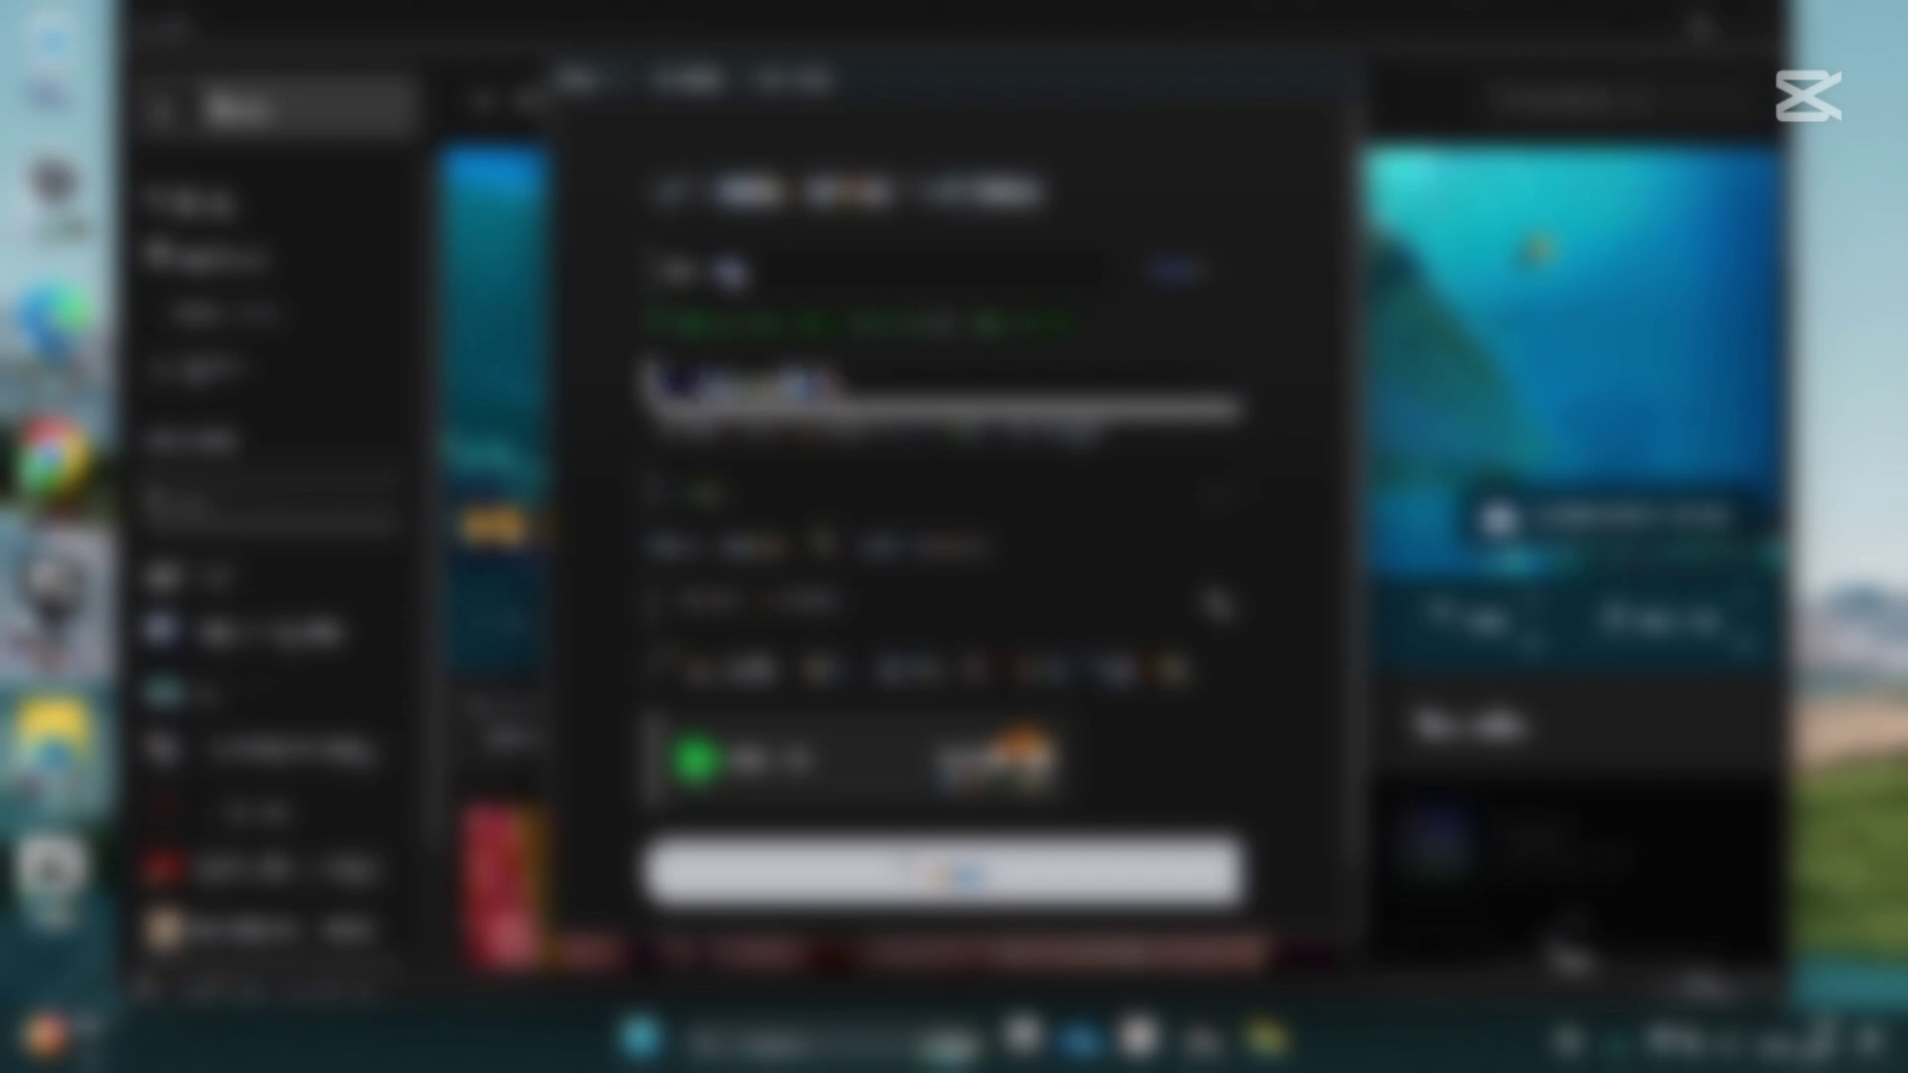
{"action": "type", "text": "...."}
Step: Enter the new account's password and repeat it in the password confirmation field
{"action": "left_click", "coordinate": [1073, 498]}
{"action": "type", "text": "......"}
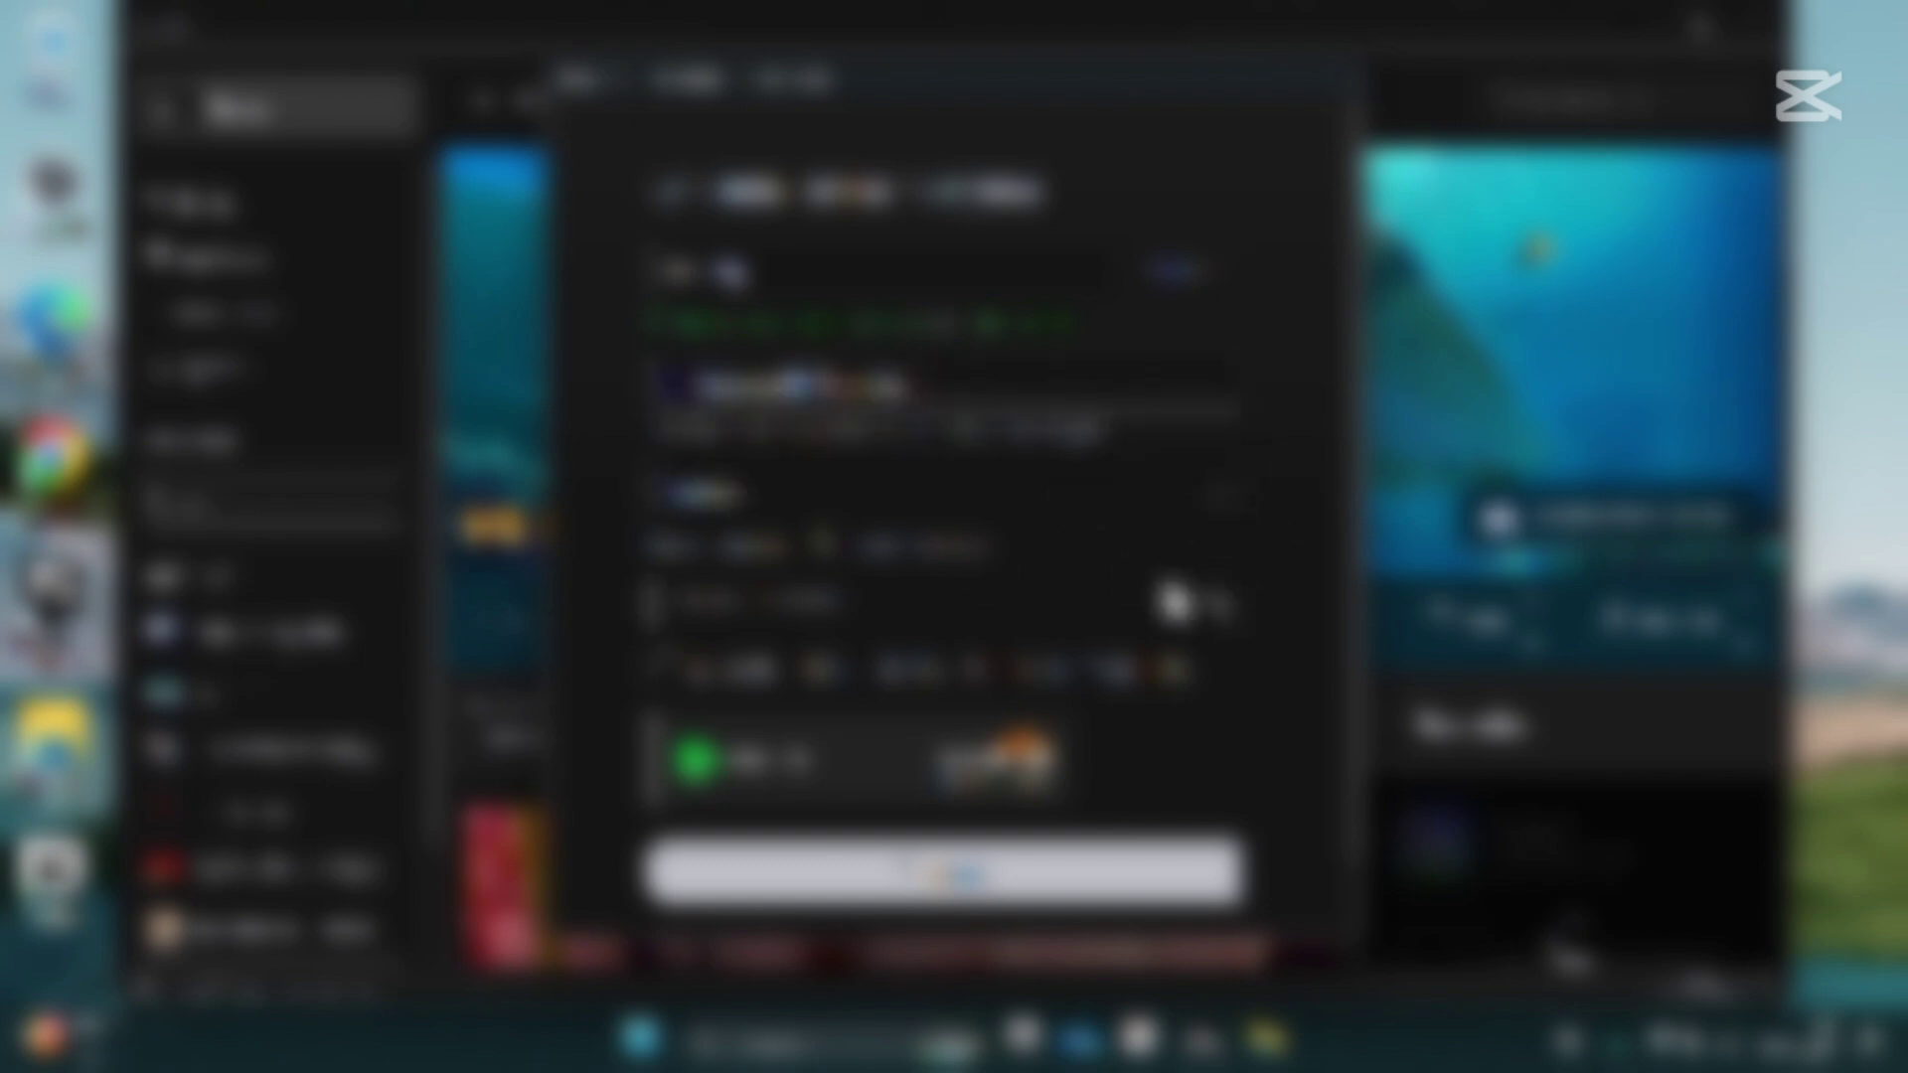
{"action": "left_click", "coordinate": [992, 600]}
{"action": "type", "text": "....."}
Step: Accept the terms of use and privacy policy, create the account, and acknowledge that the recovery PIN has been saved
{"action": "left_click", "coordinate": [670, 670]}
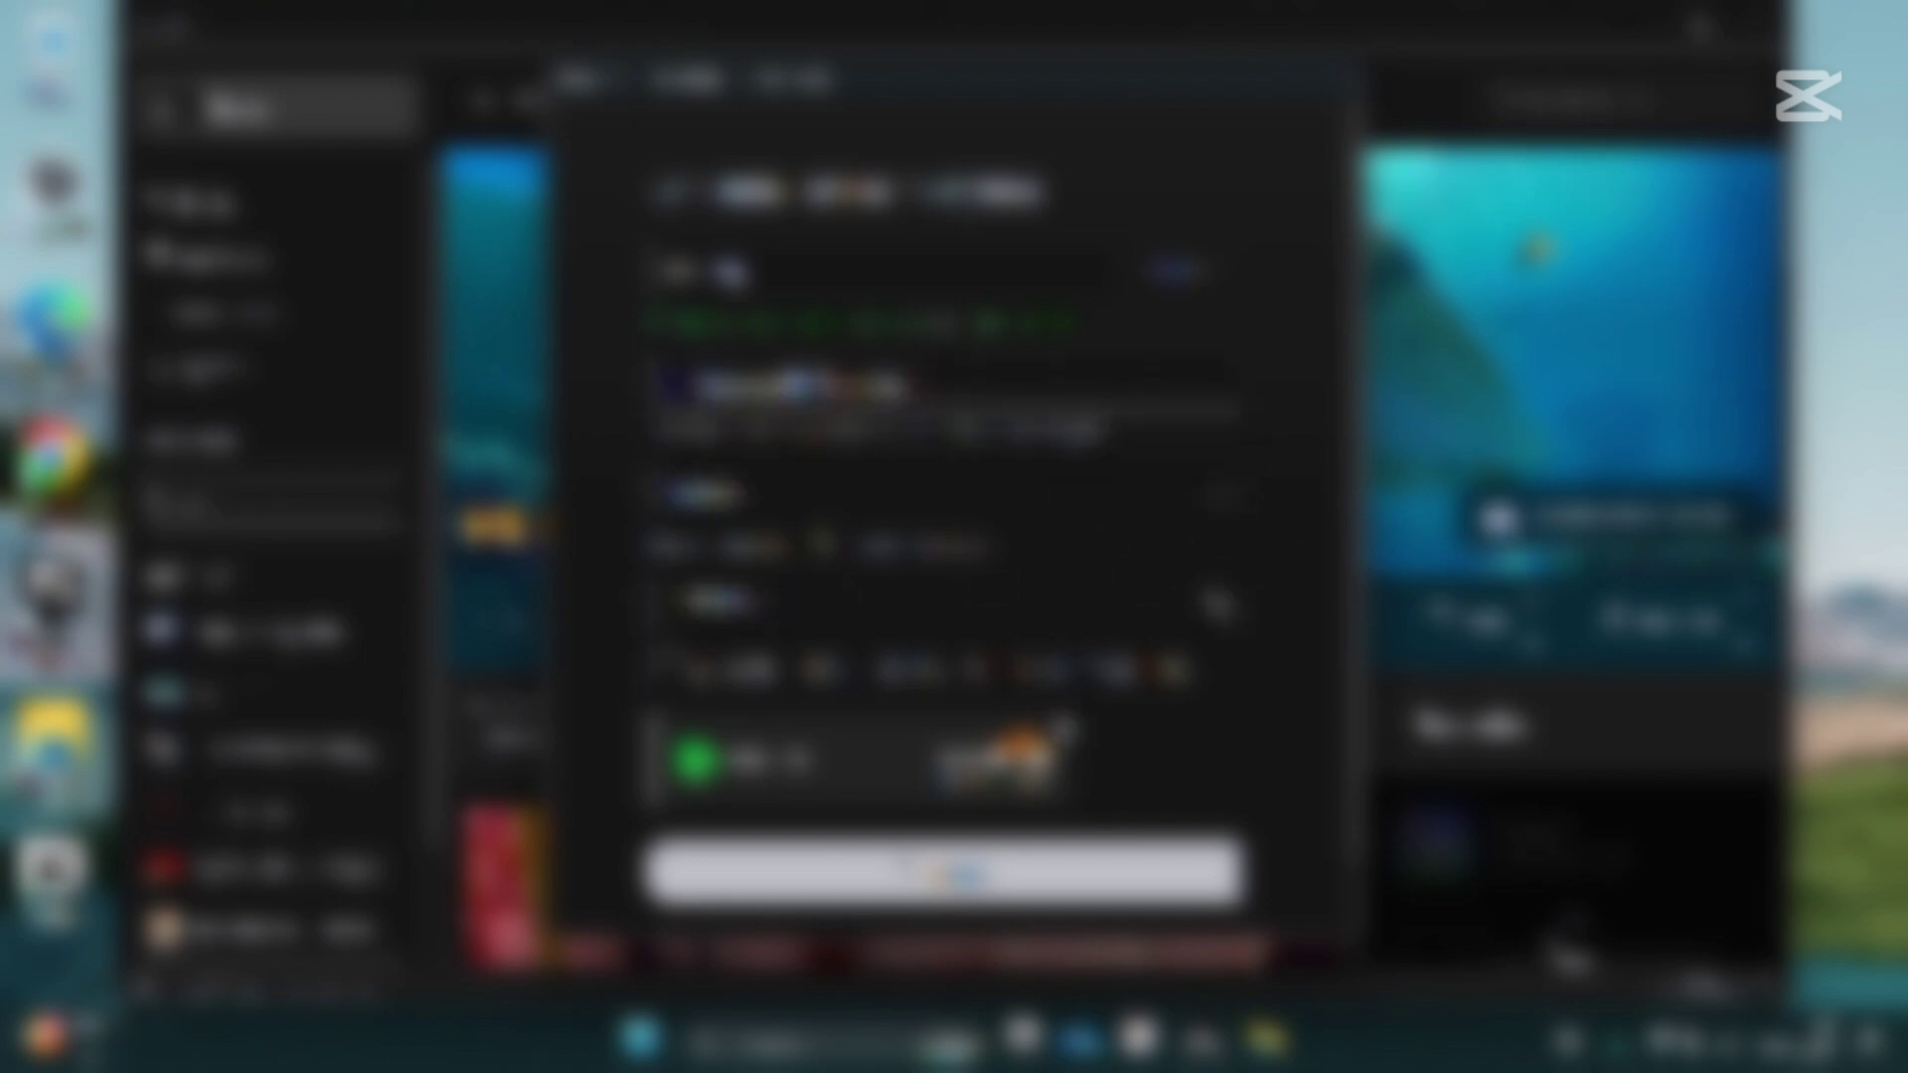
{"action": "left_click", "coordinate": [994, 873]}
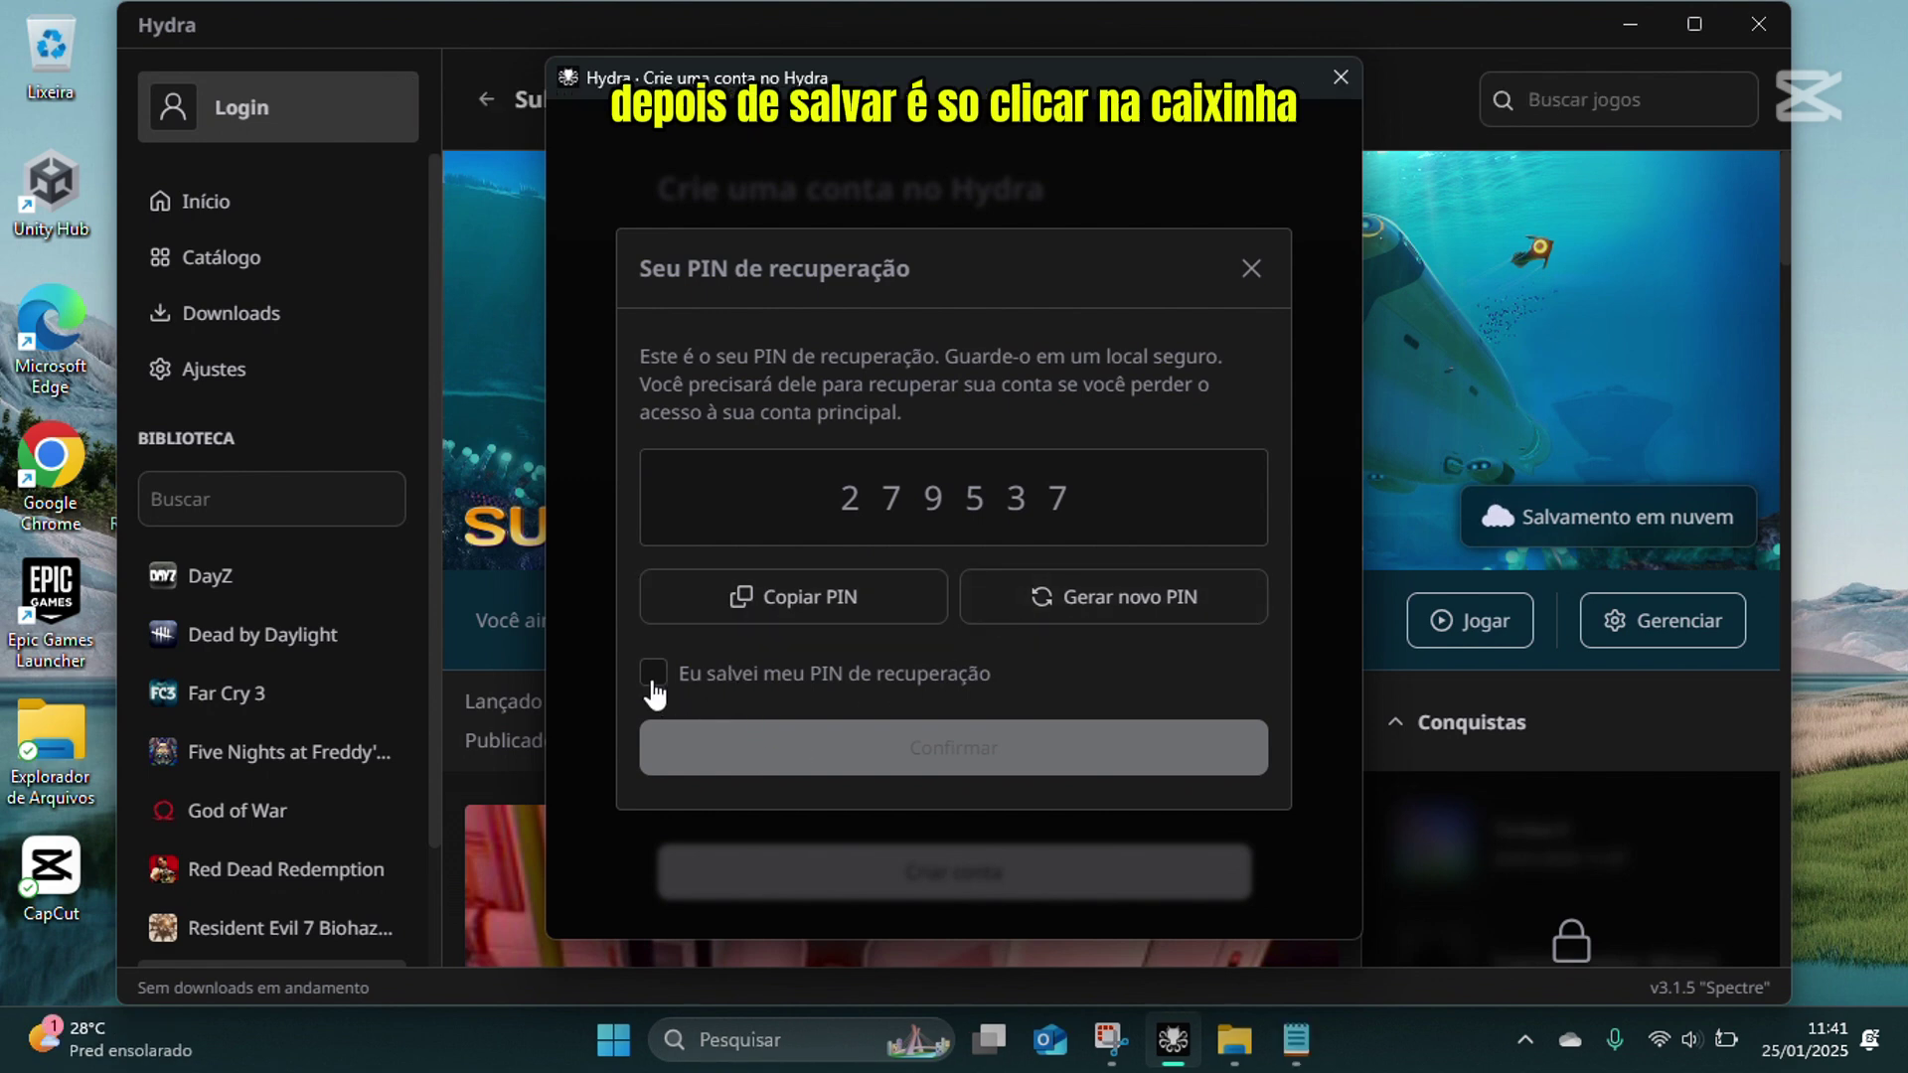
{"action": "left_click", "coordinate": [702, 676]}
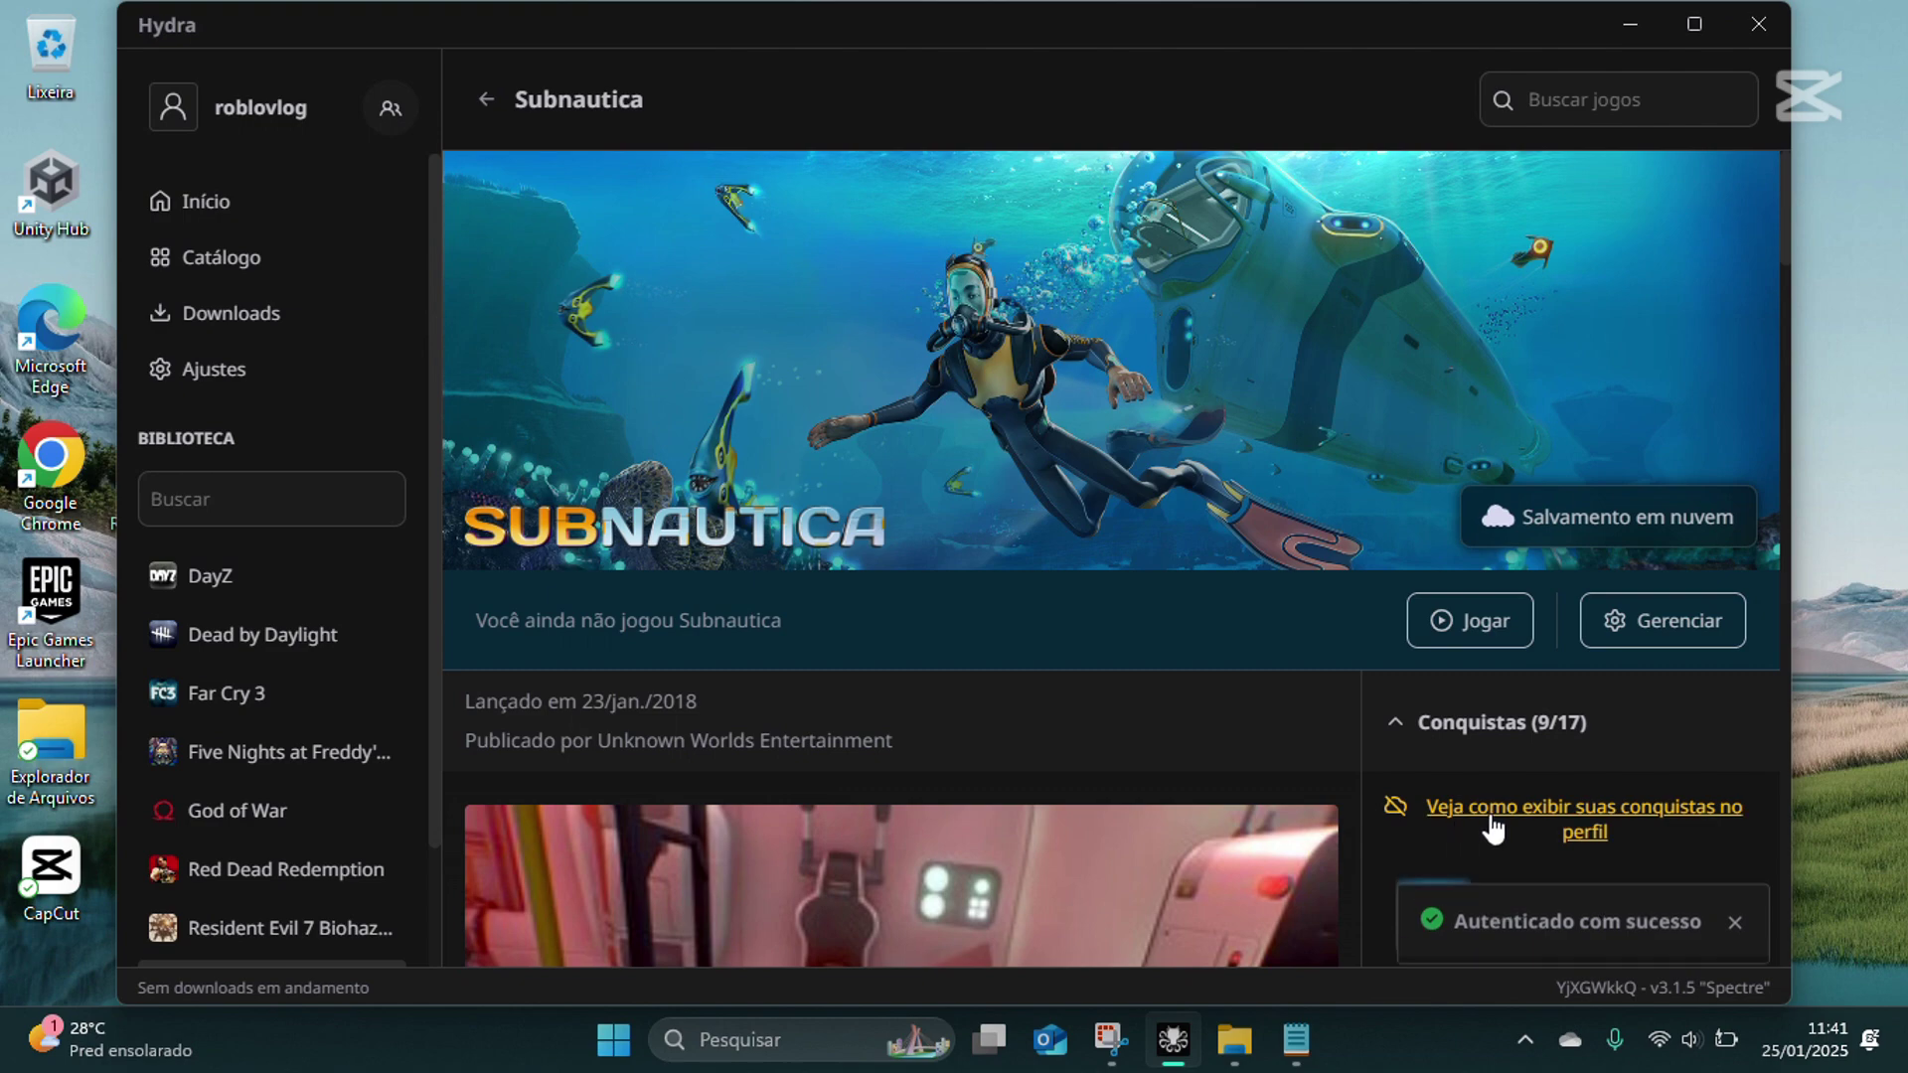
Step: Look through the achievements on Subnautica's game page and open the full achievements list
{"action": "scroll", "coordinate": [1494, 856], "scroll_direction": "down", "scroll_amount": 3}
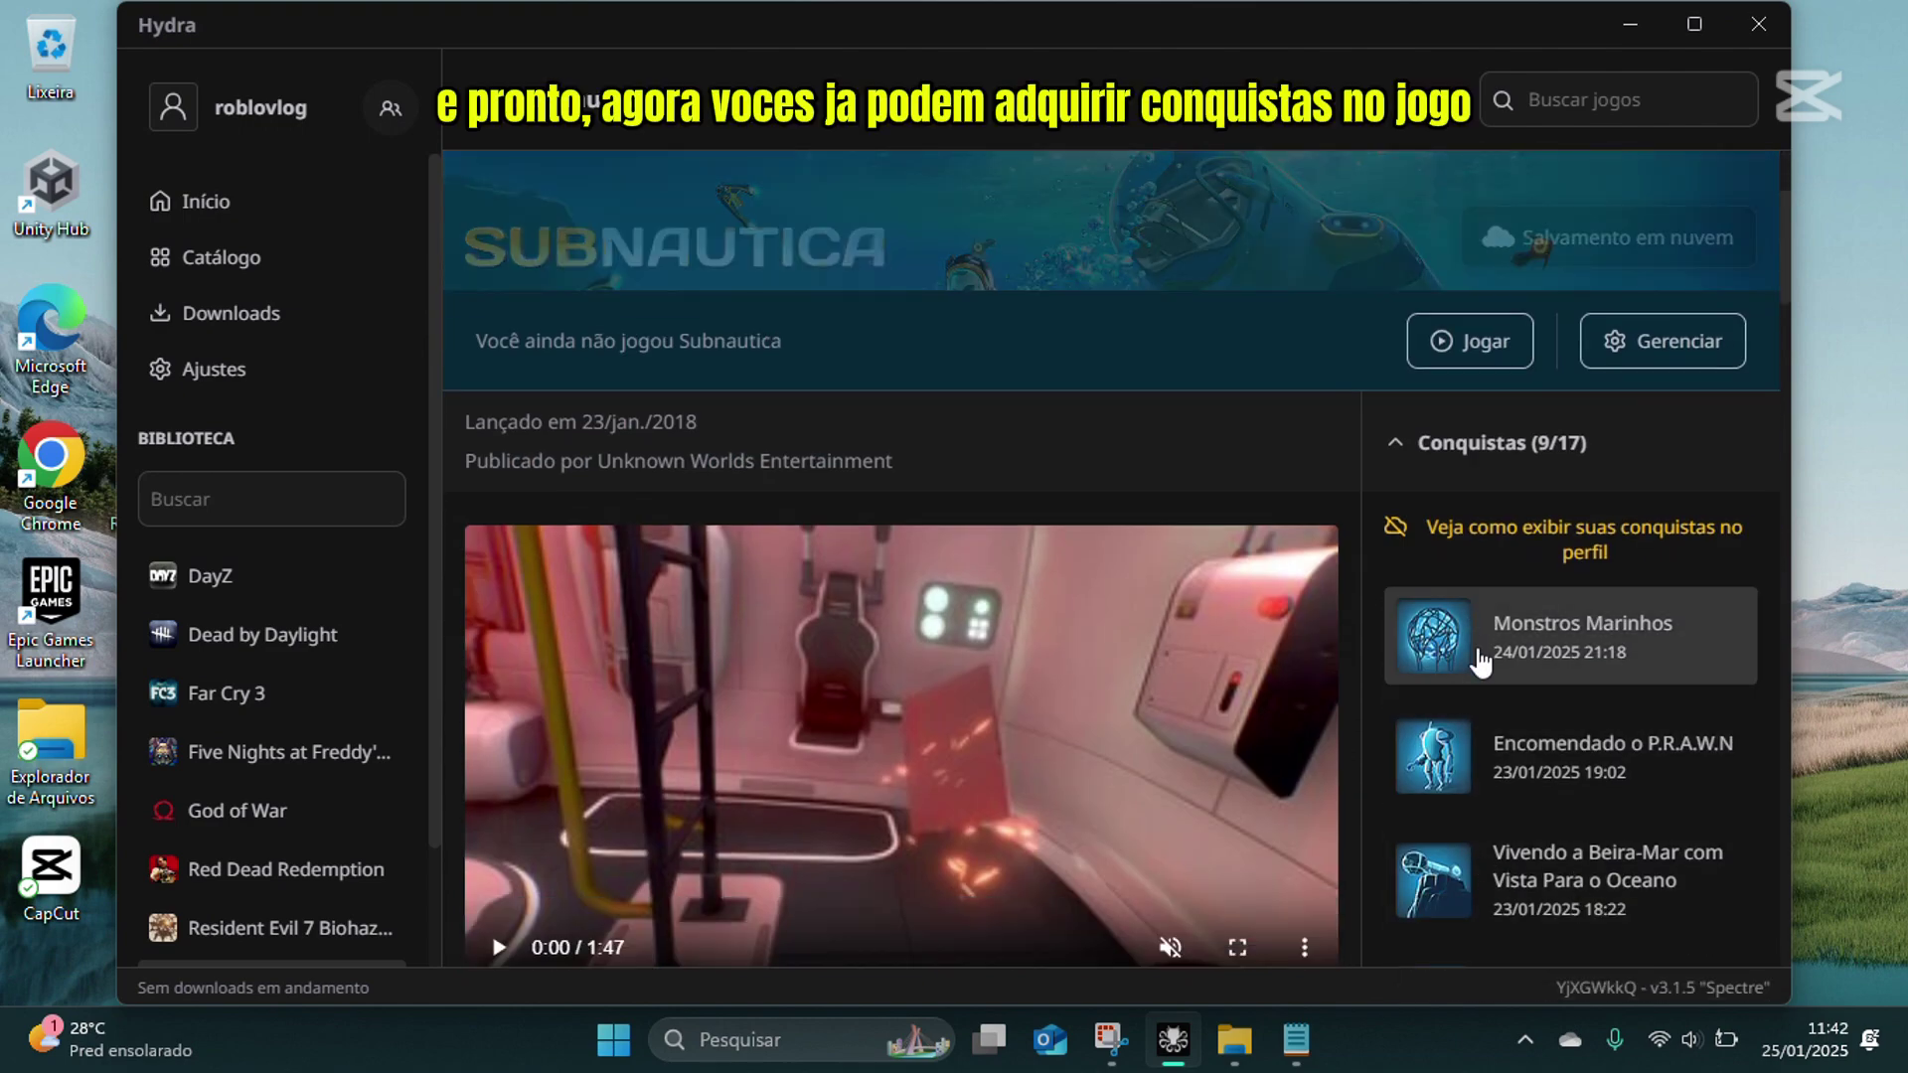
{"action": "scroll", "coordinate": [1487, 680], "scroll_direction": "down", "scroll_amount": 4}
{"action": "scroll", "coordinate": [1580, 497], "scroll_direction": "up", "scroll_amount": 3}
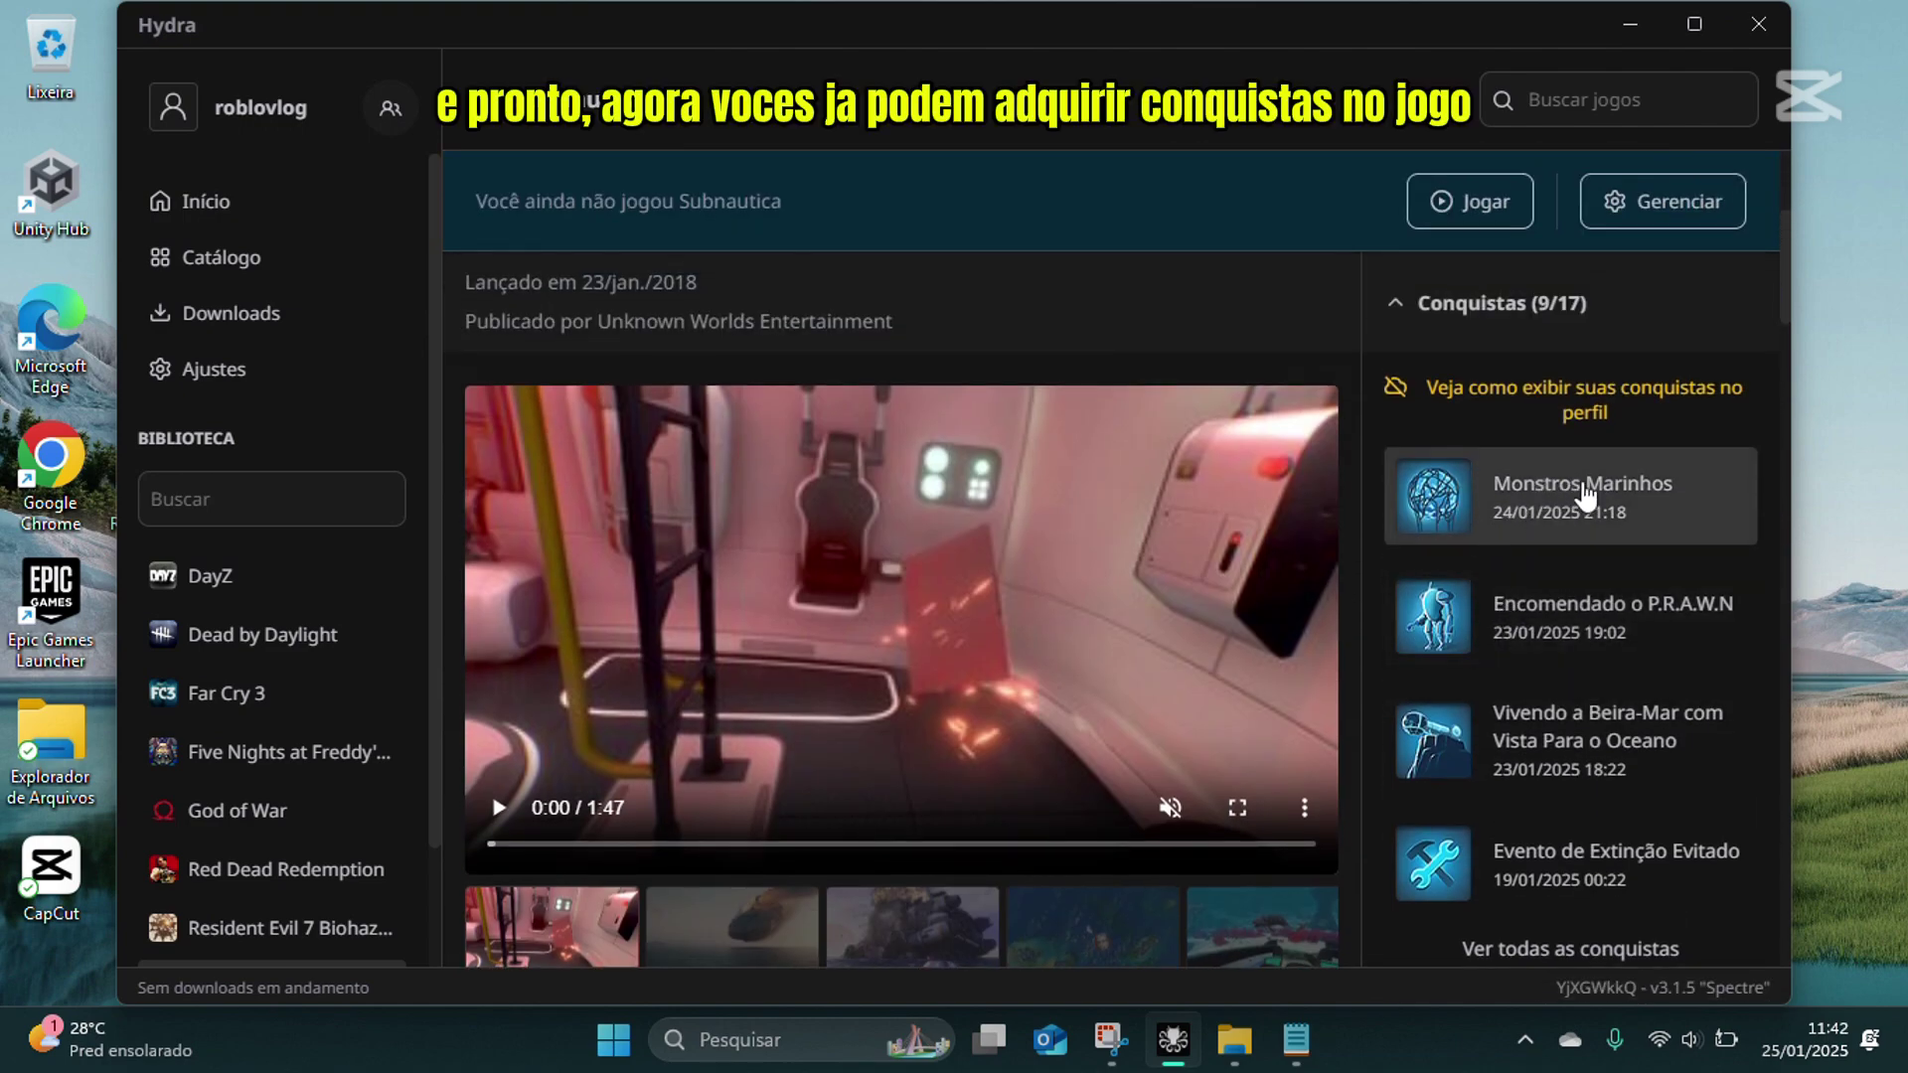
{"action": "scroll", "coordinate": [1491, 656], "scroll_direction": "down", "scroll_amount": 3}
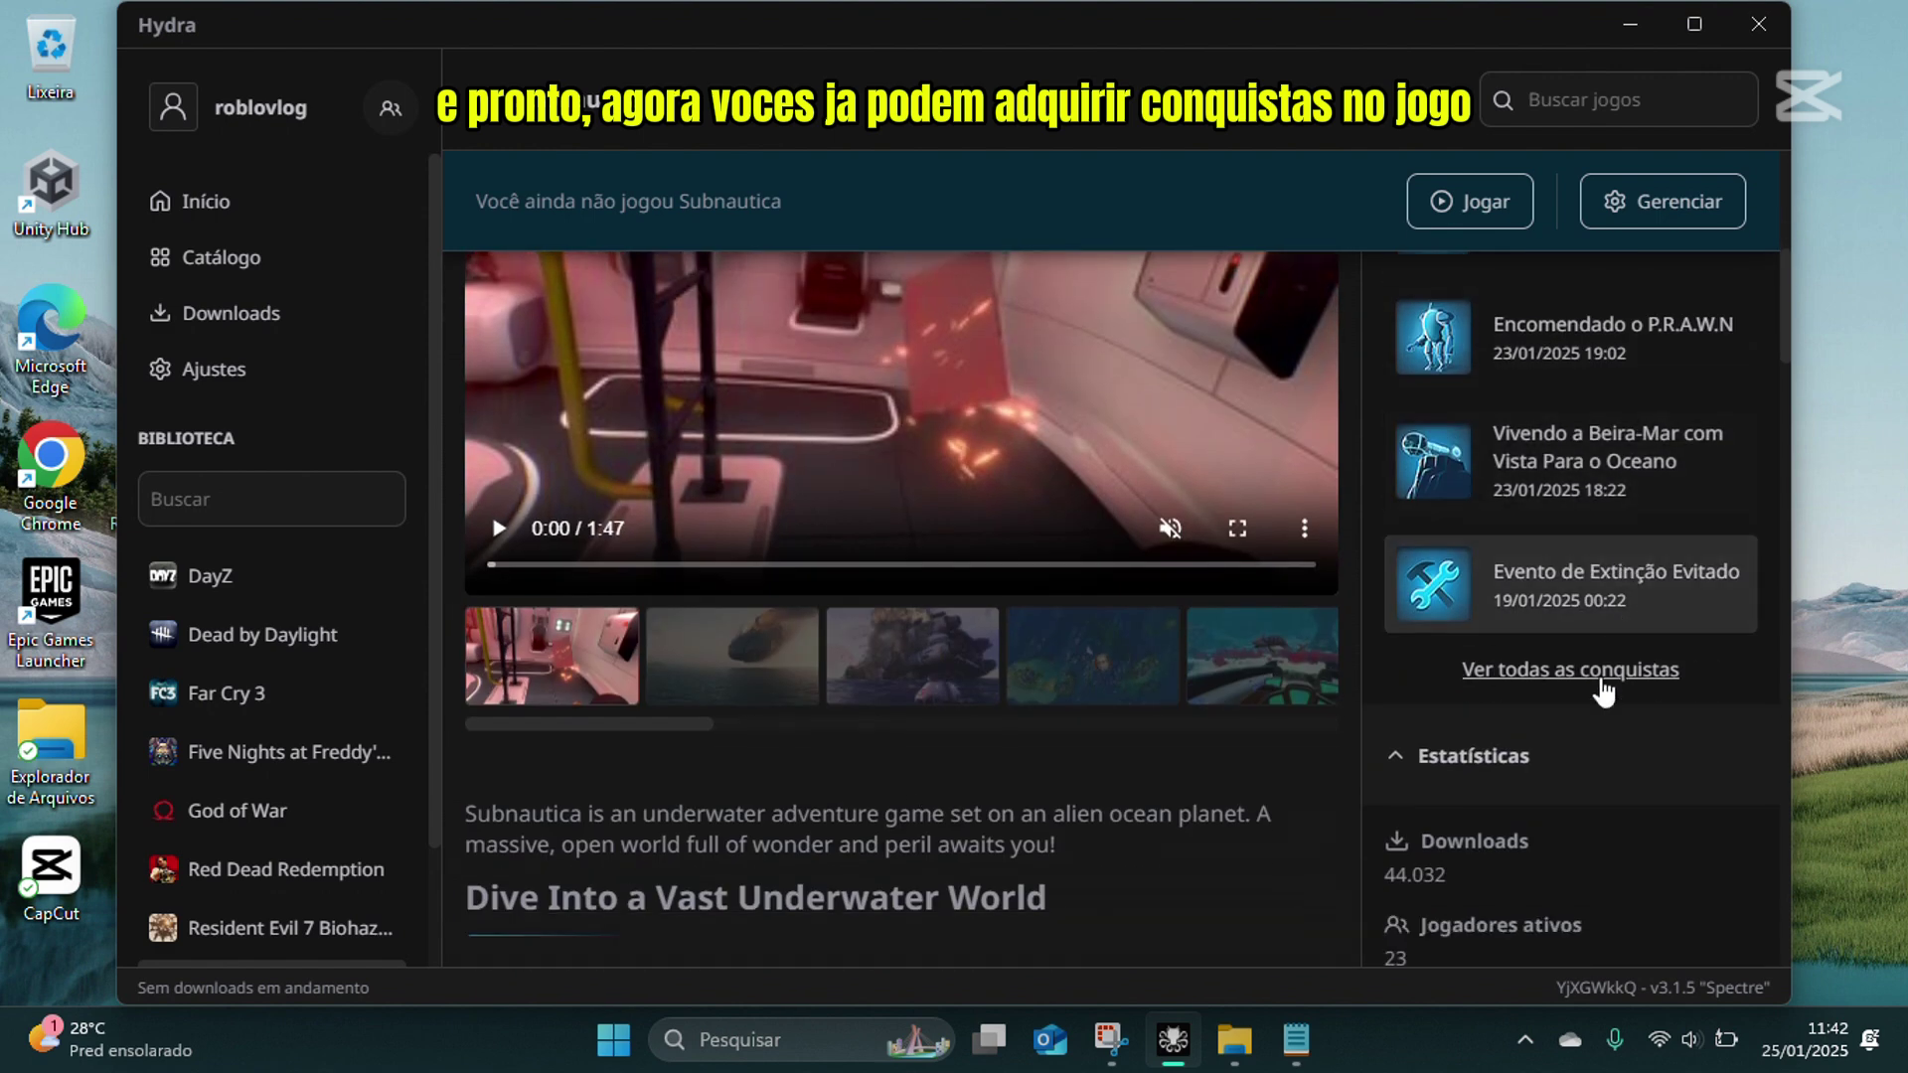
{"action": "left_click", "coordinate": [1581, 672]}
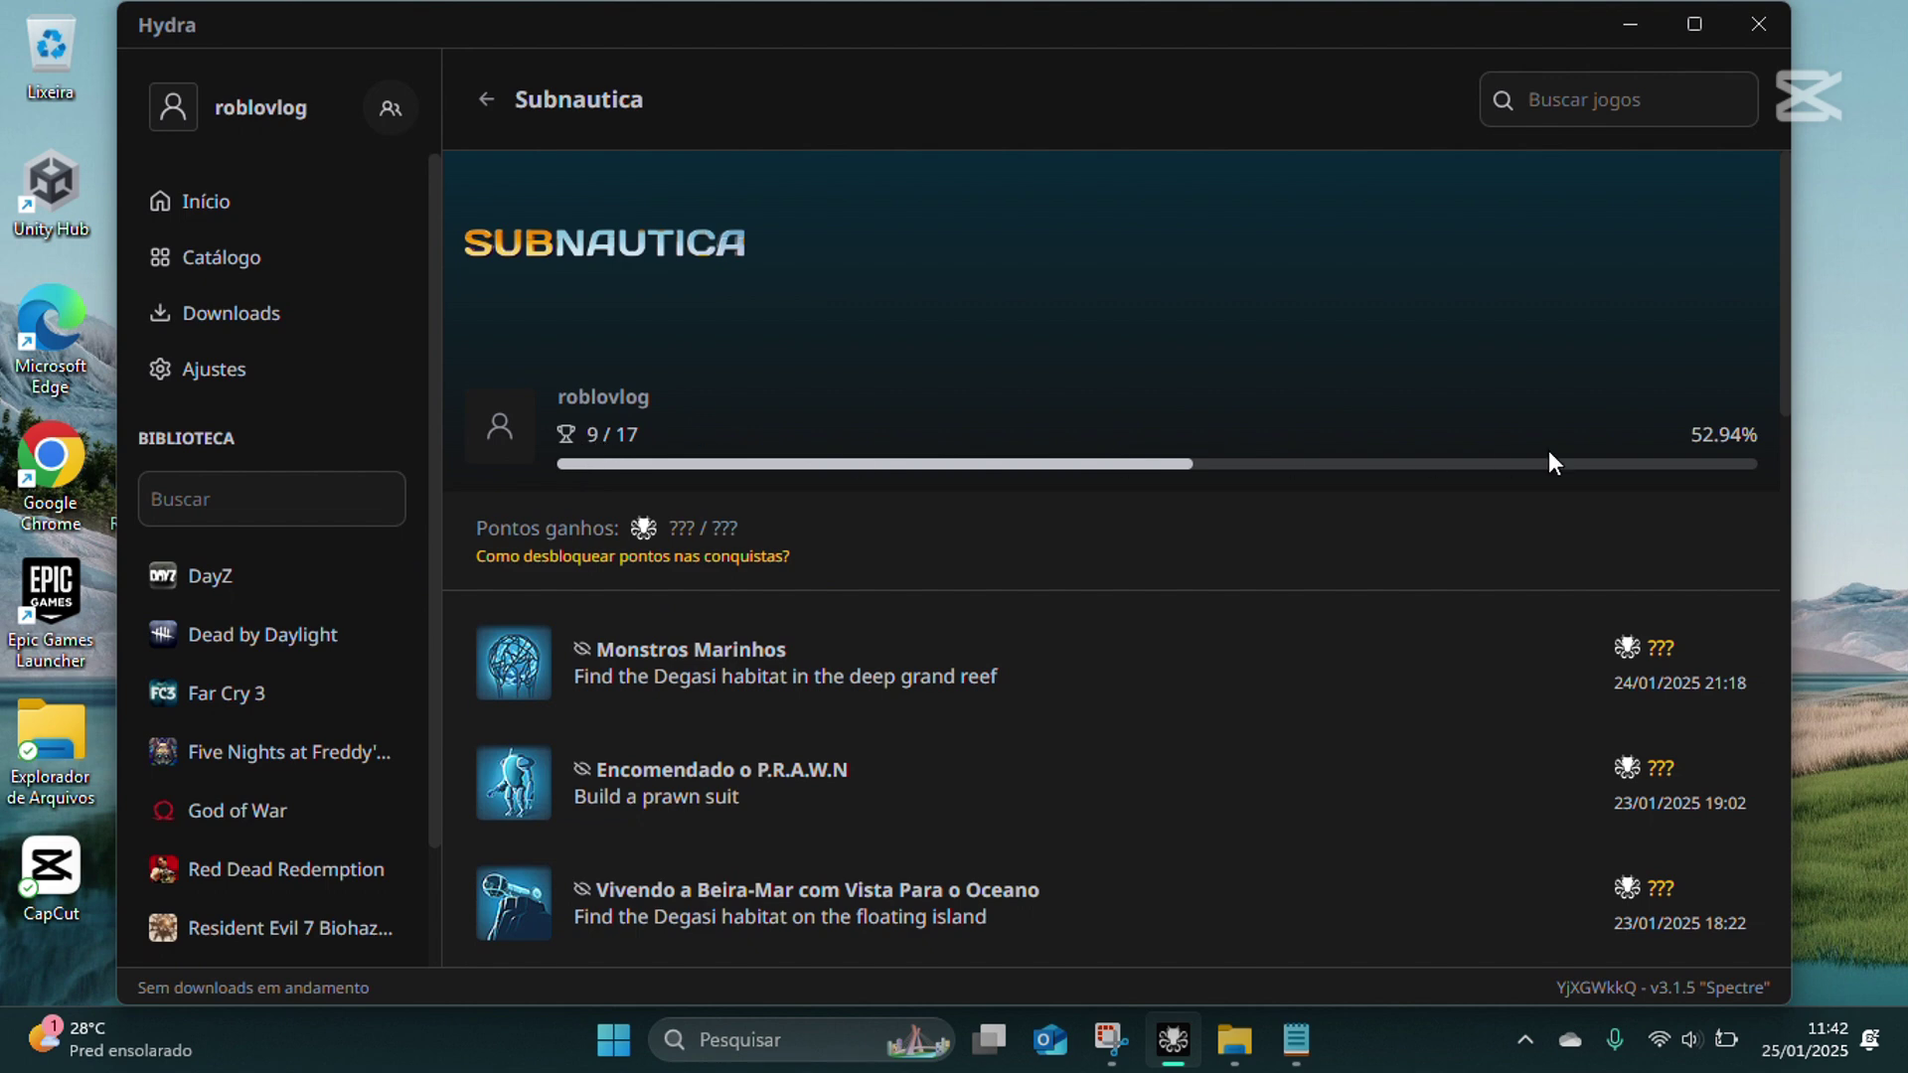
Step: Examine the unlocked and locked achievements in Subnautica's full list, including their descriptions and unlock dates
{"action": "scroll", "coordinate": [994, 348], "scroll_direction": "down", "scroll_amount": 10}
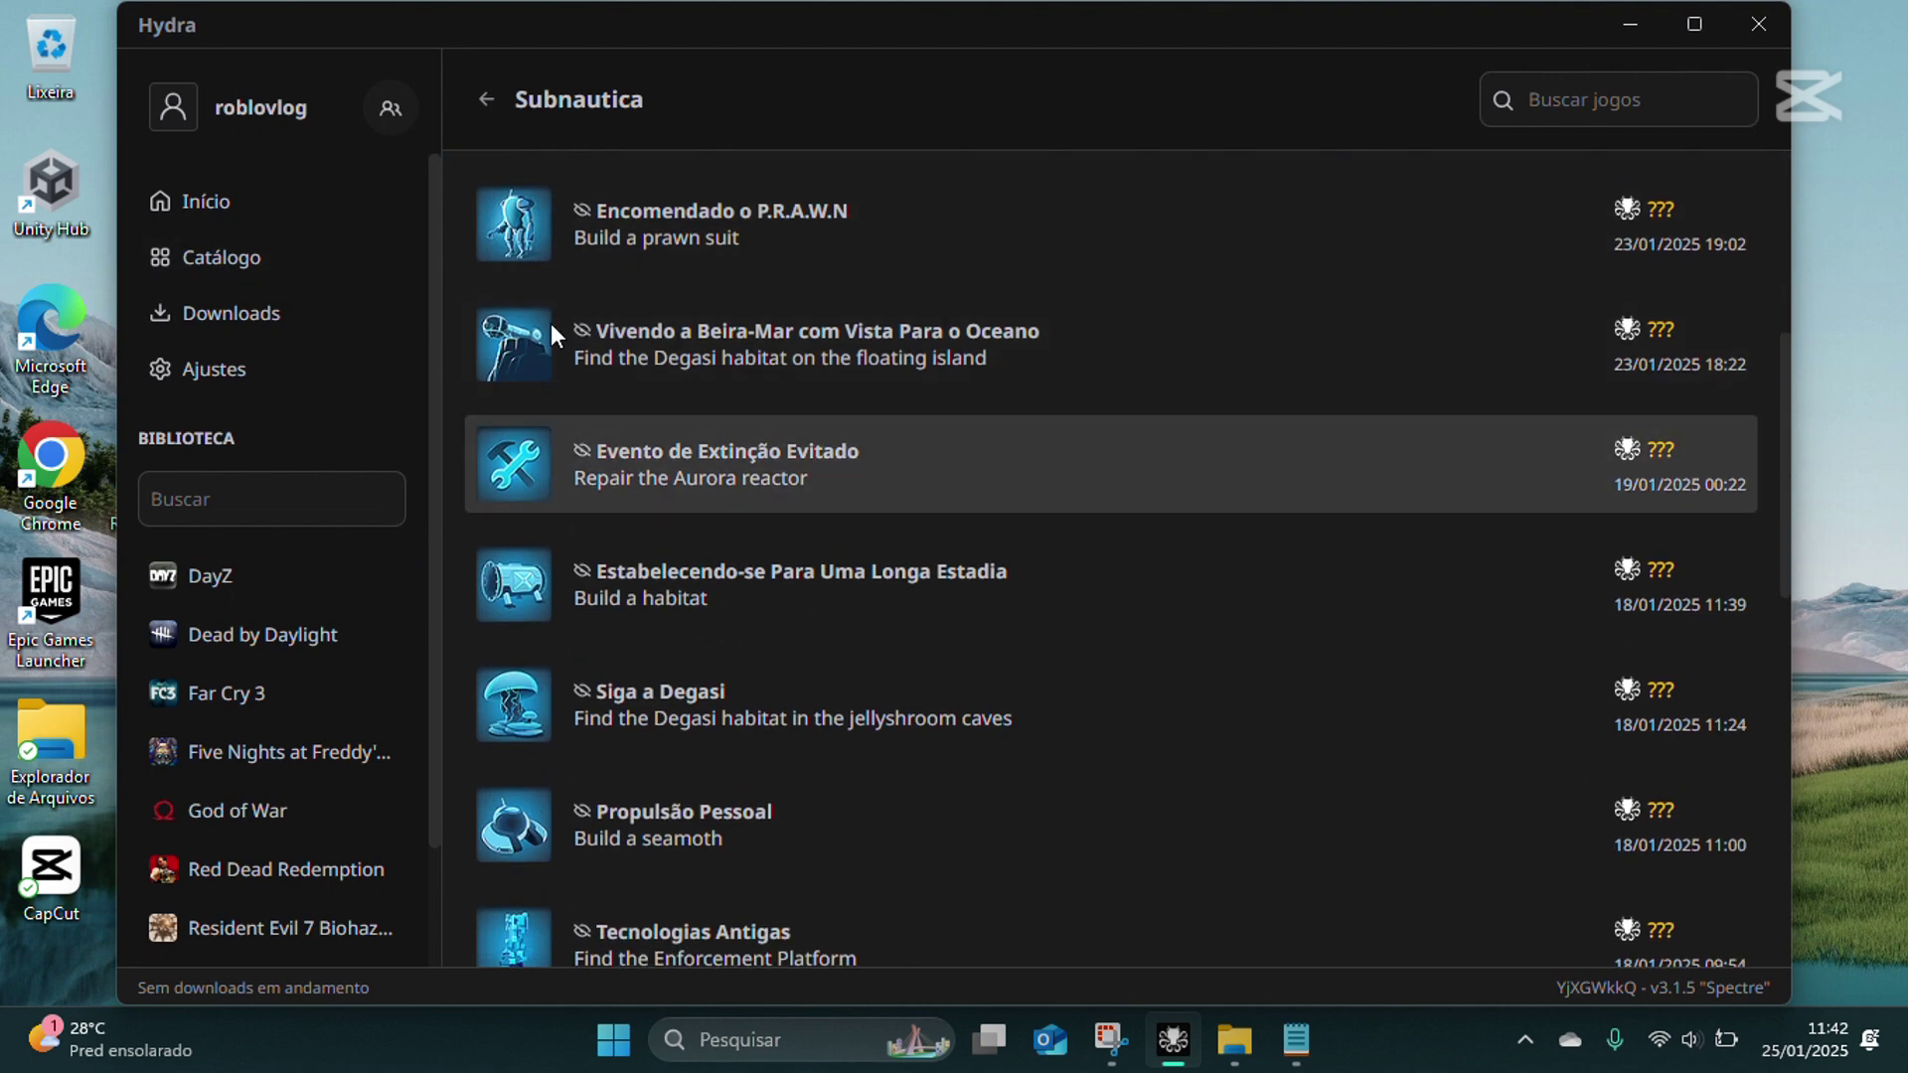
{"action": "scroll", "coordinate": [1141, 341], "scroll_direction": "down", "scroll_amount": 1}
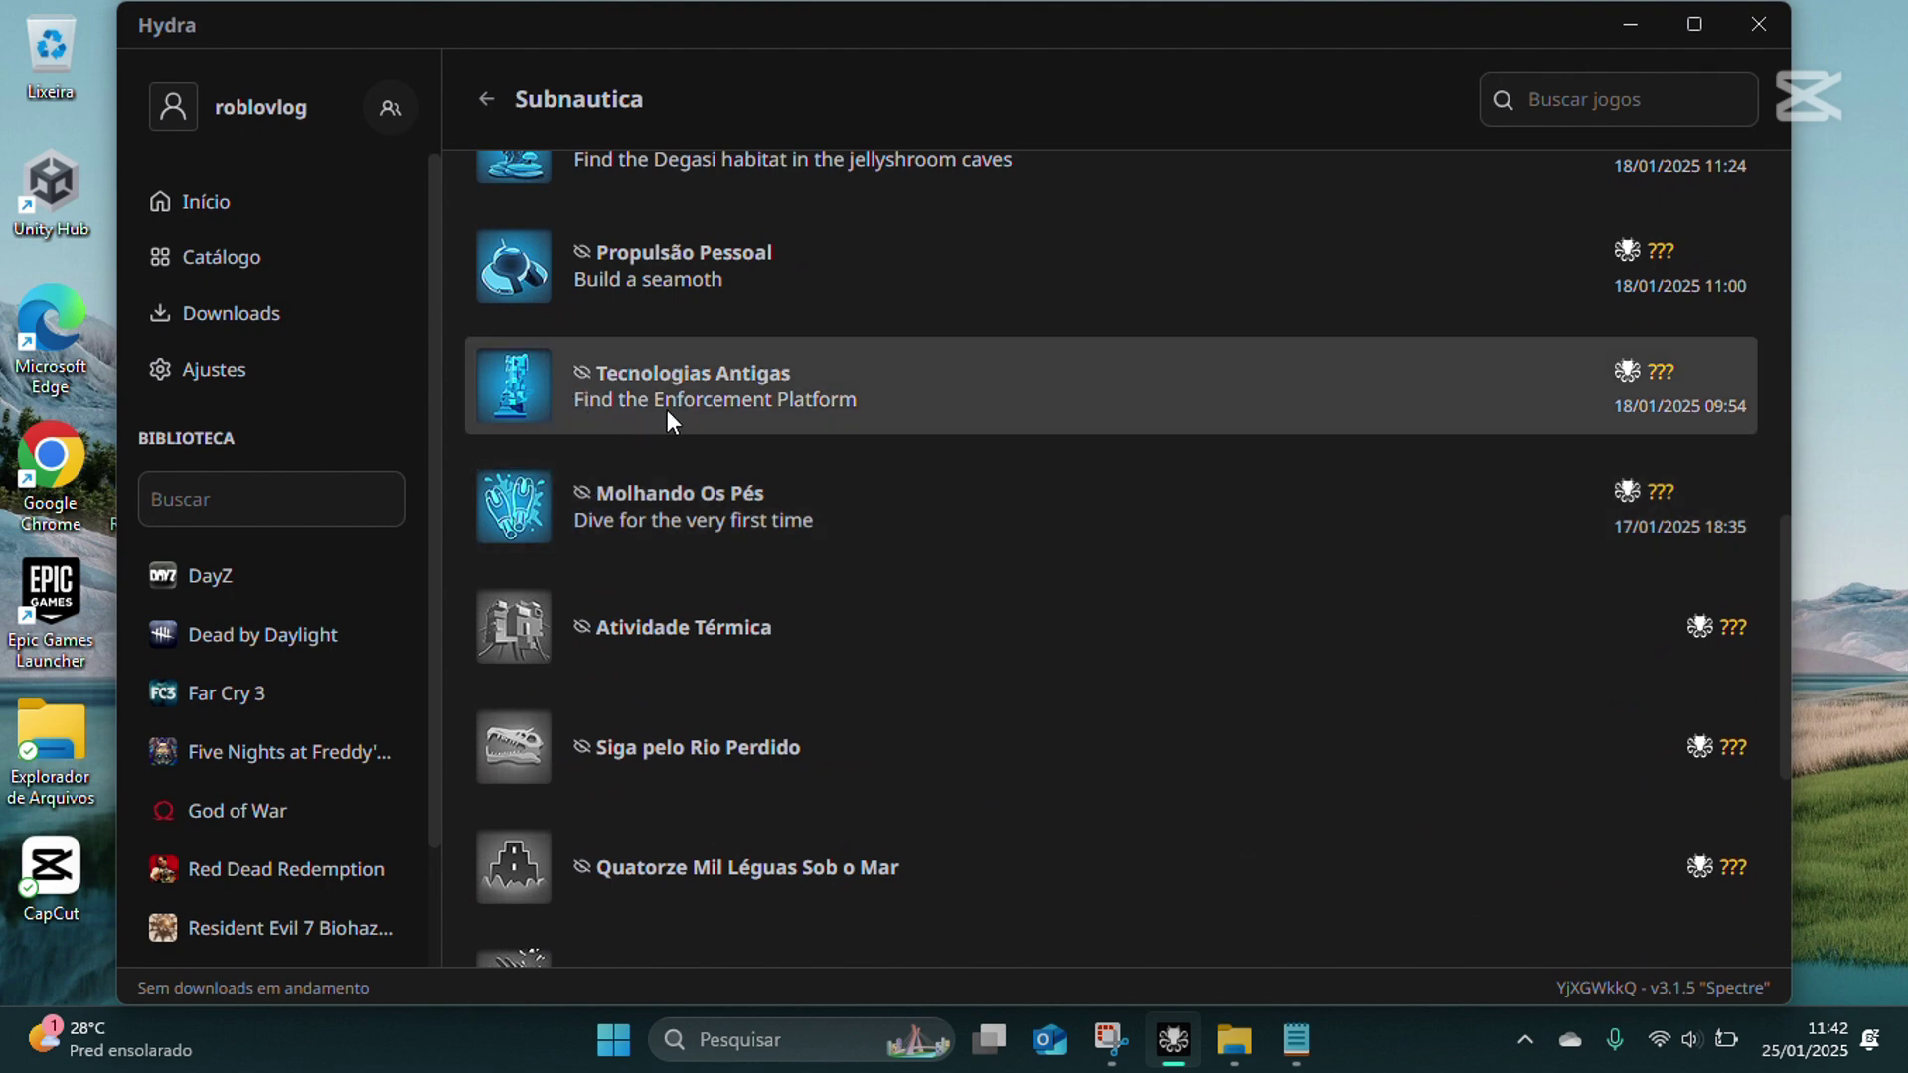
{"action": "scroll", "coordinate": [994, 477], "scroll_direction": "down", "scroll_amount": 5}
{"action": "scroll", "coordinate": [801, 636], "scroll_direction": "up", "scroll_amount": 5}
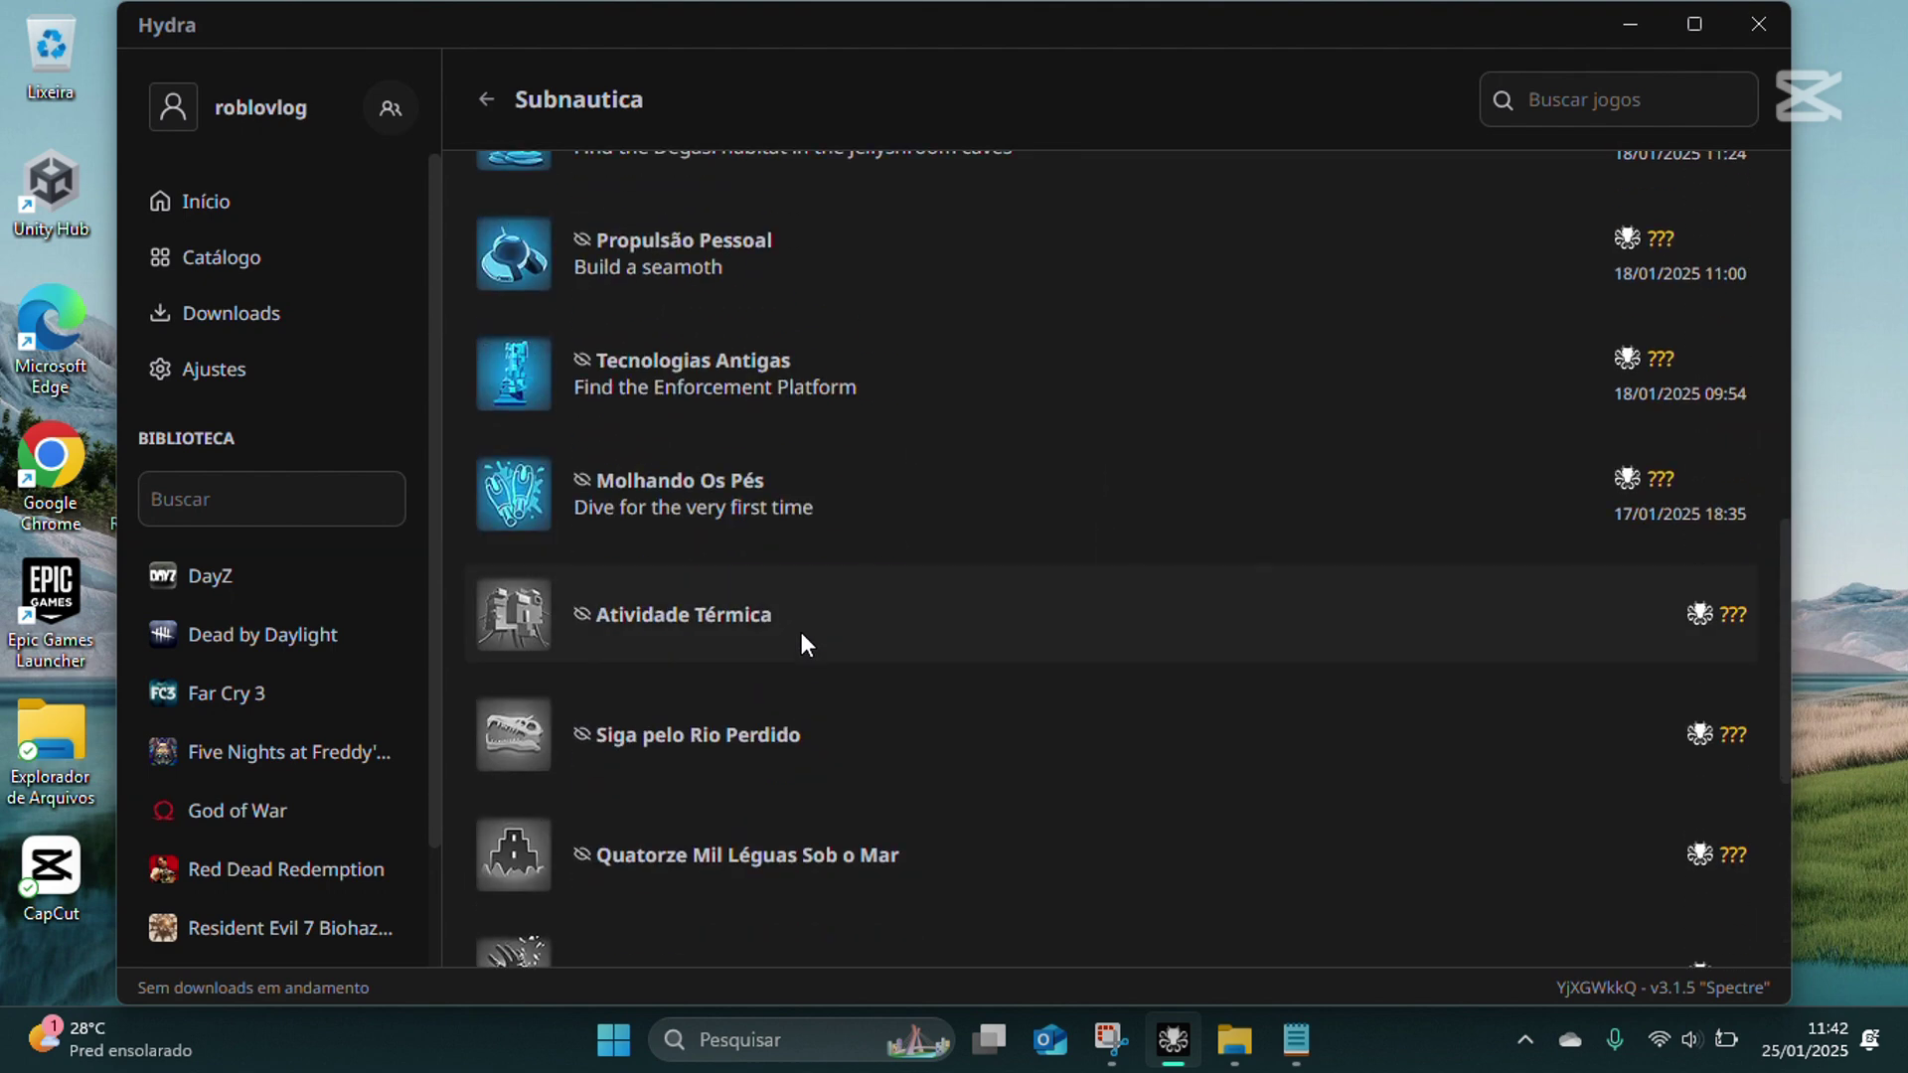
{"action": "scroll", "coordinate": [801, 636], "scroll_direction": "down", "scroll_amount": 5}
{"action": "scroll", "coordinate": [801, 636], "scroll_direction": "up", "scroll_amount": 10}
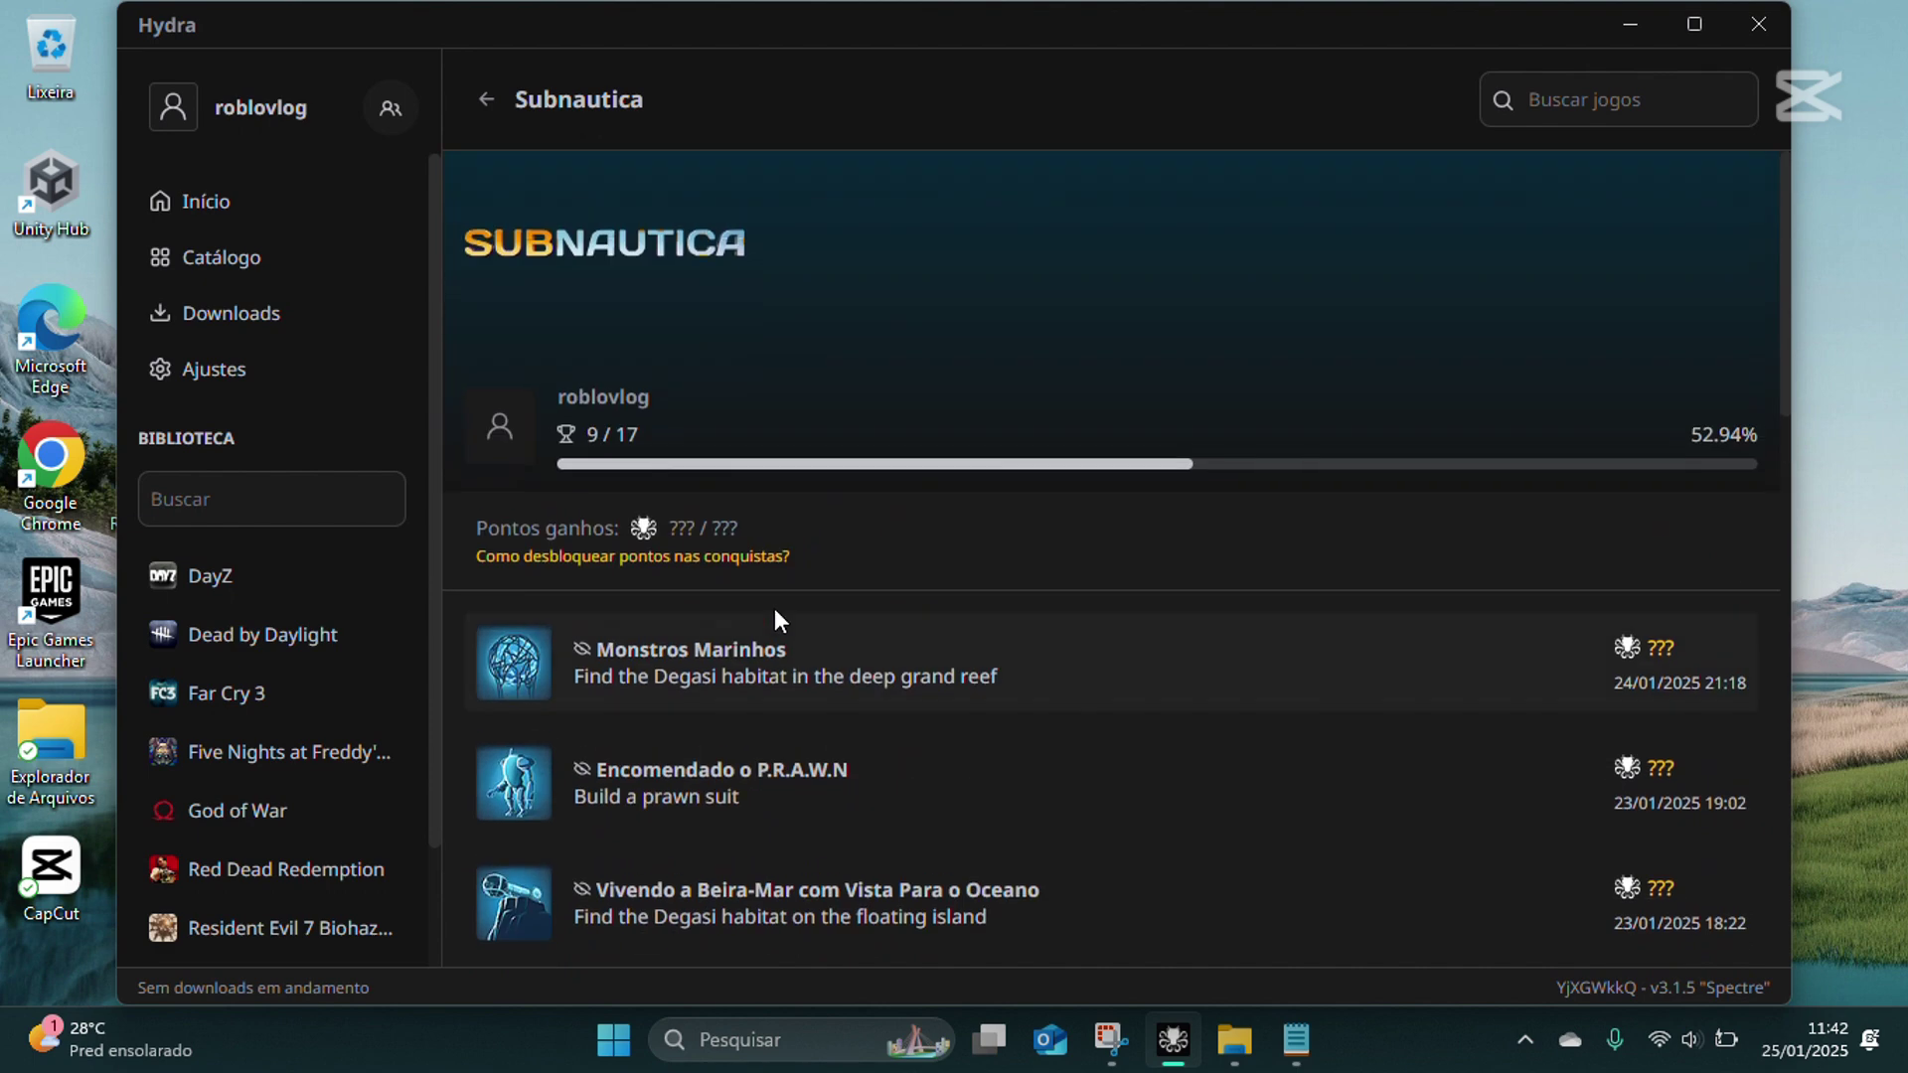
Step: Leave the achievements list, switch to Subnautica and load the existing Survival save
{"action": "left_click", "coordinate": [486, 106]}
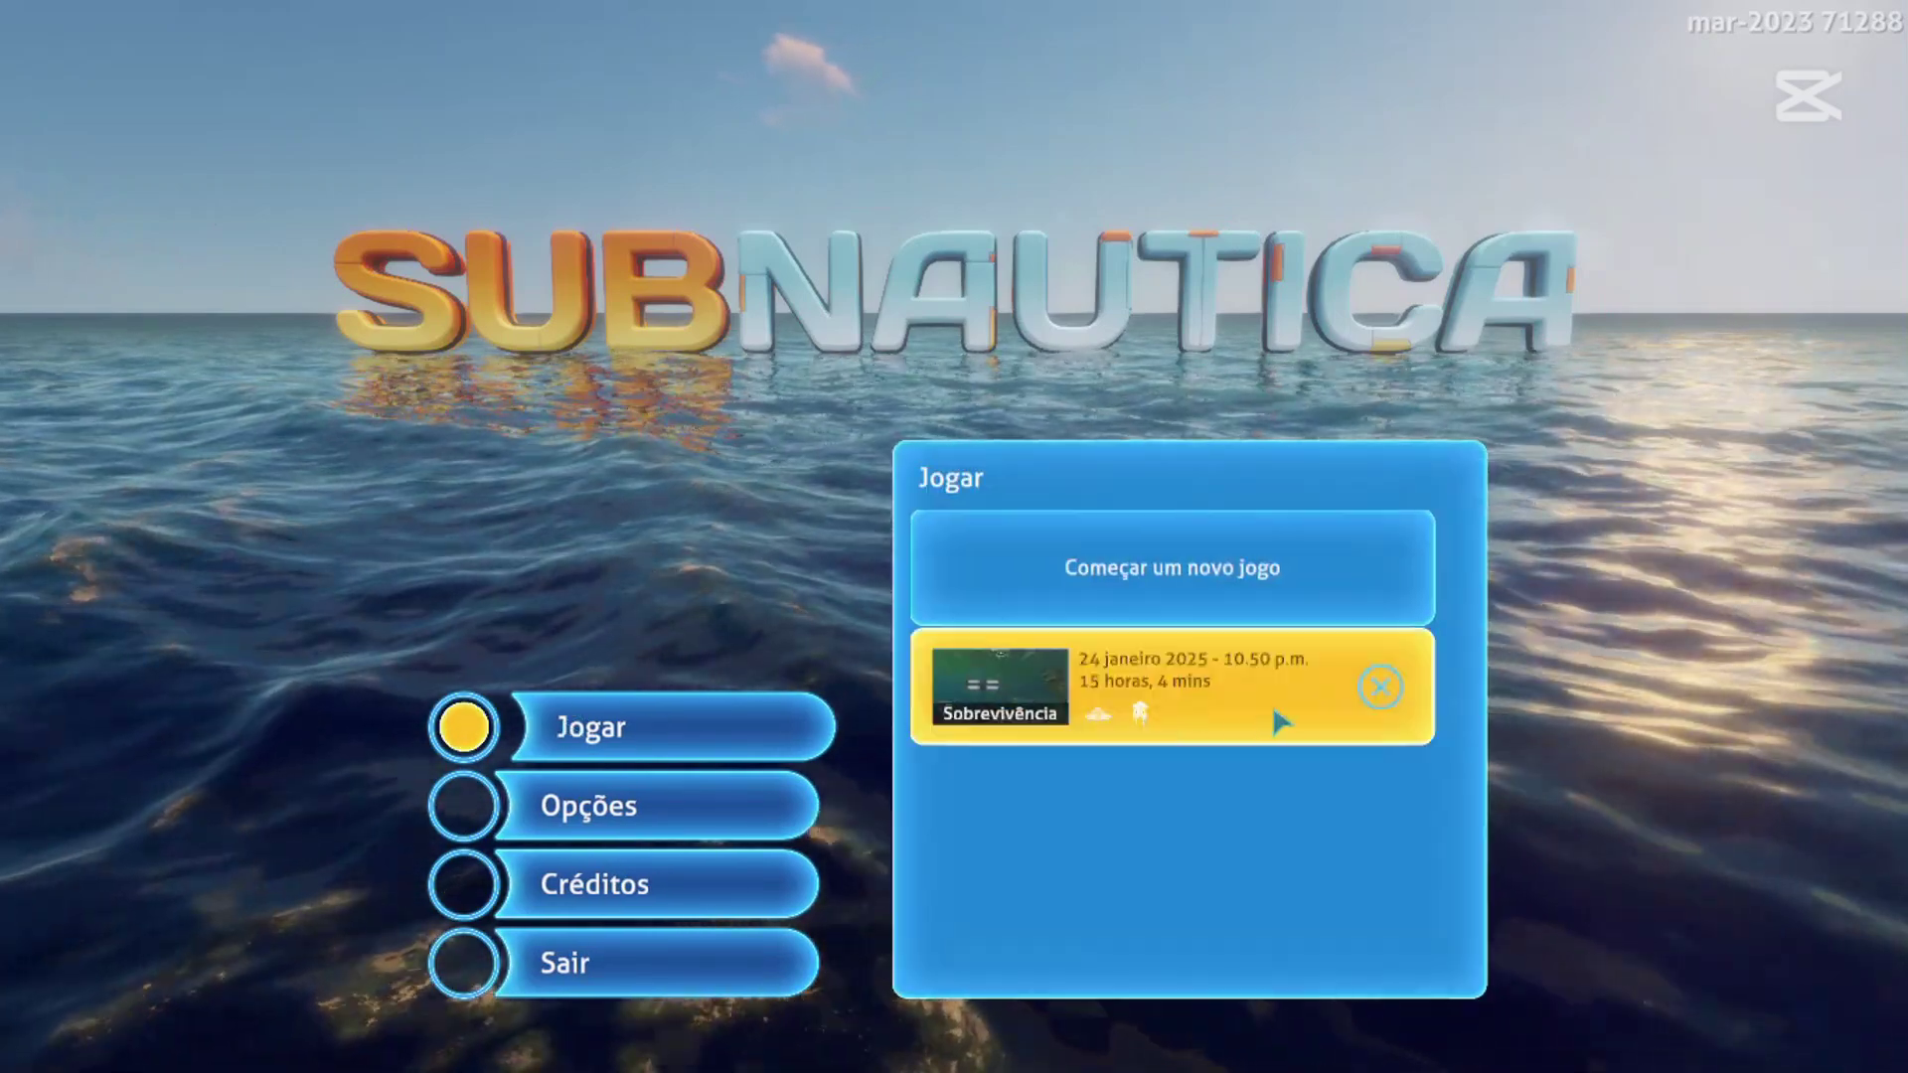
{"action": "left_click", "coordinate": [1133, 713]}
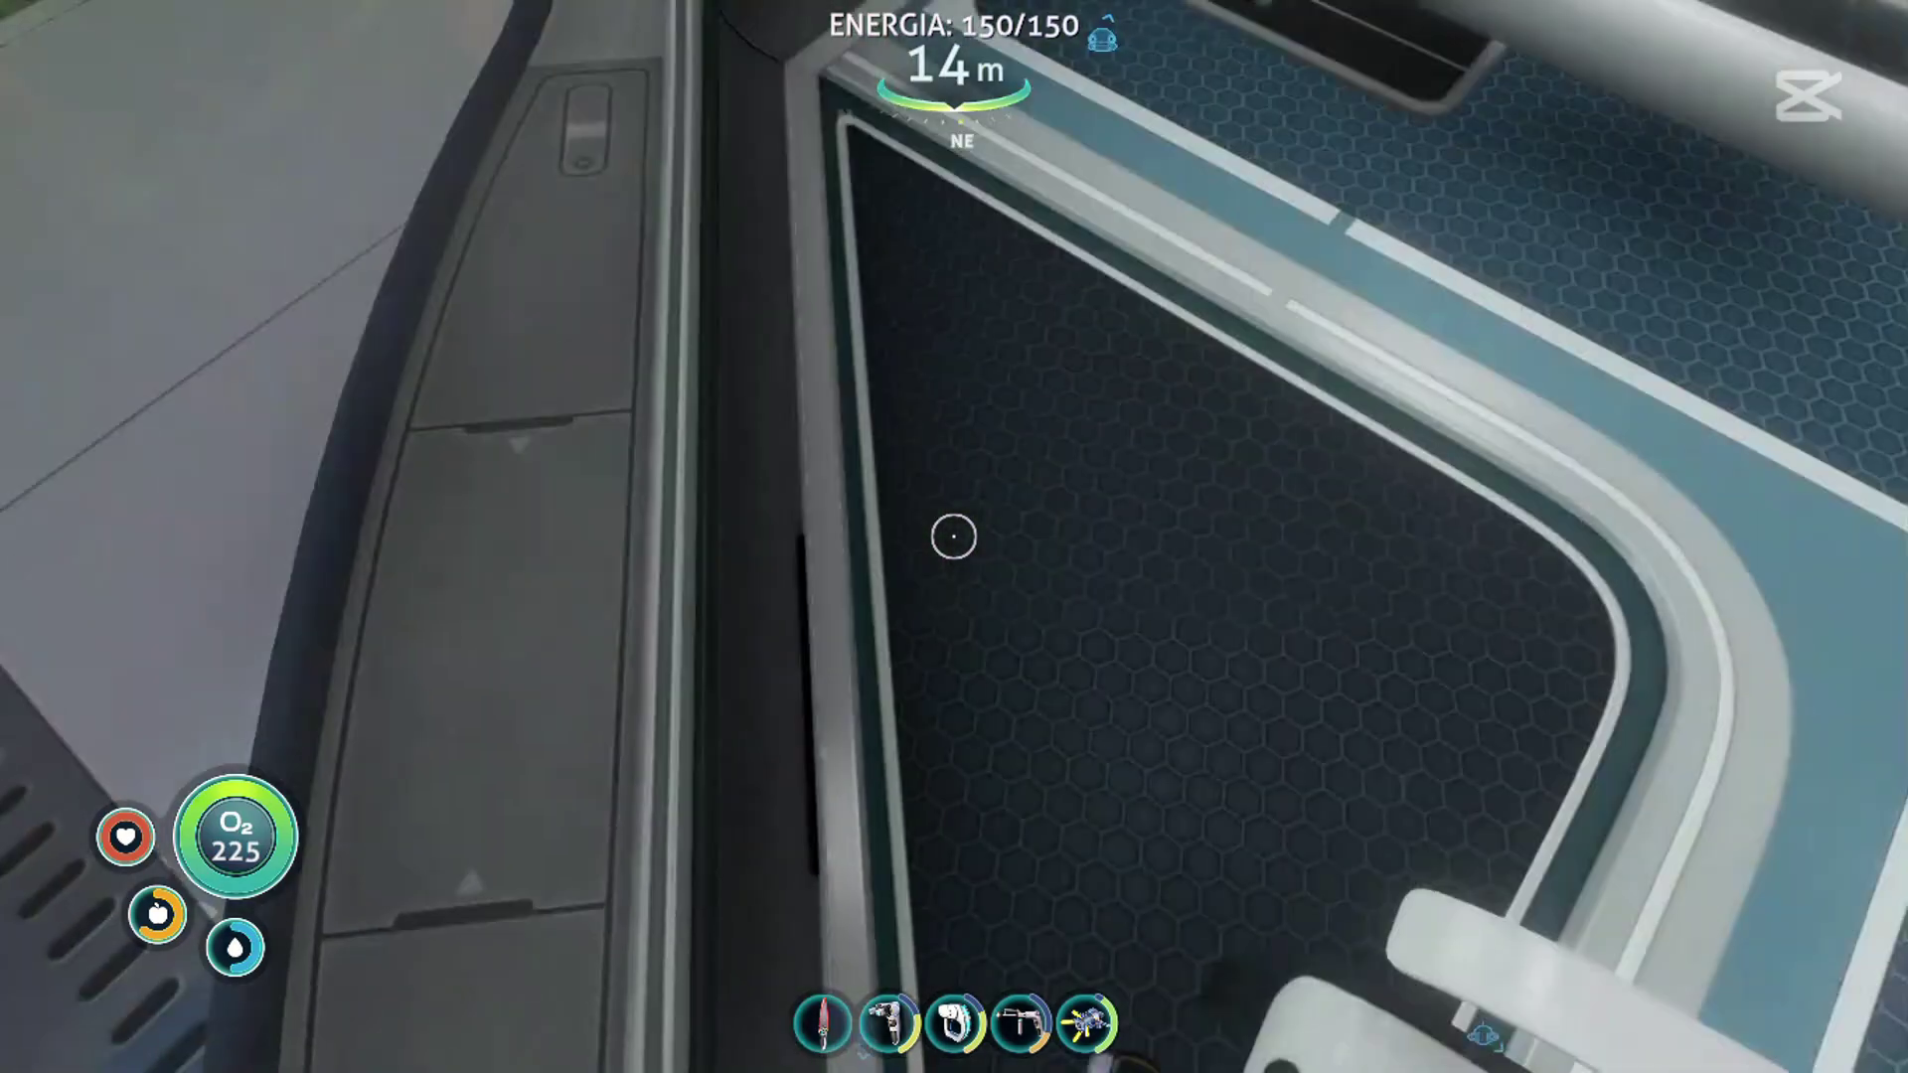
{"action": "key", "text": "w"}
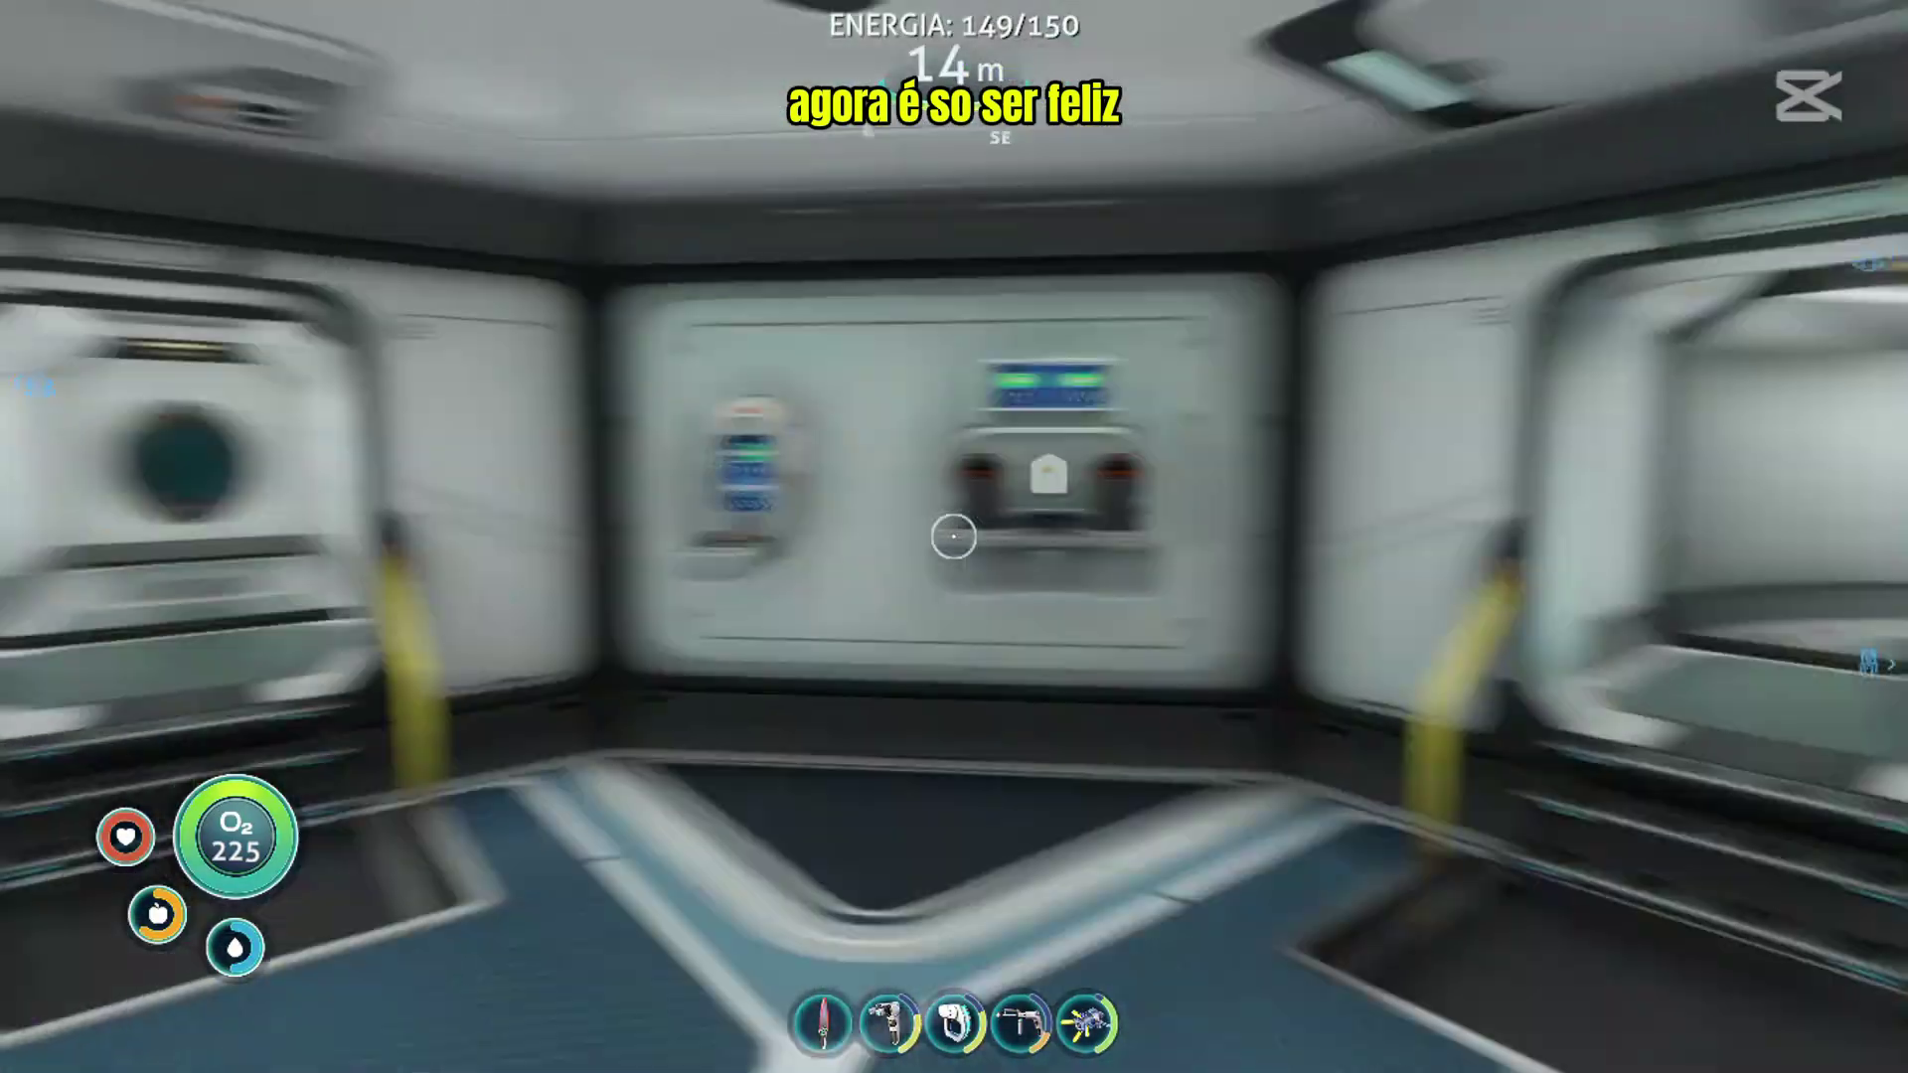
{"action": "key", "text": "w"}
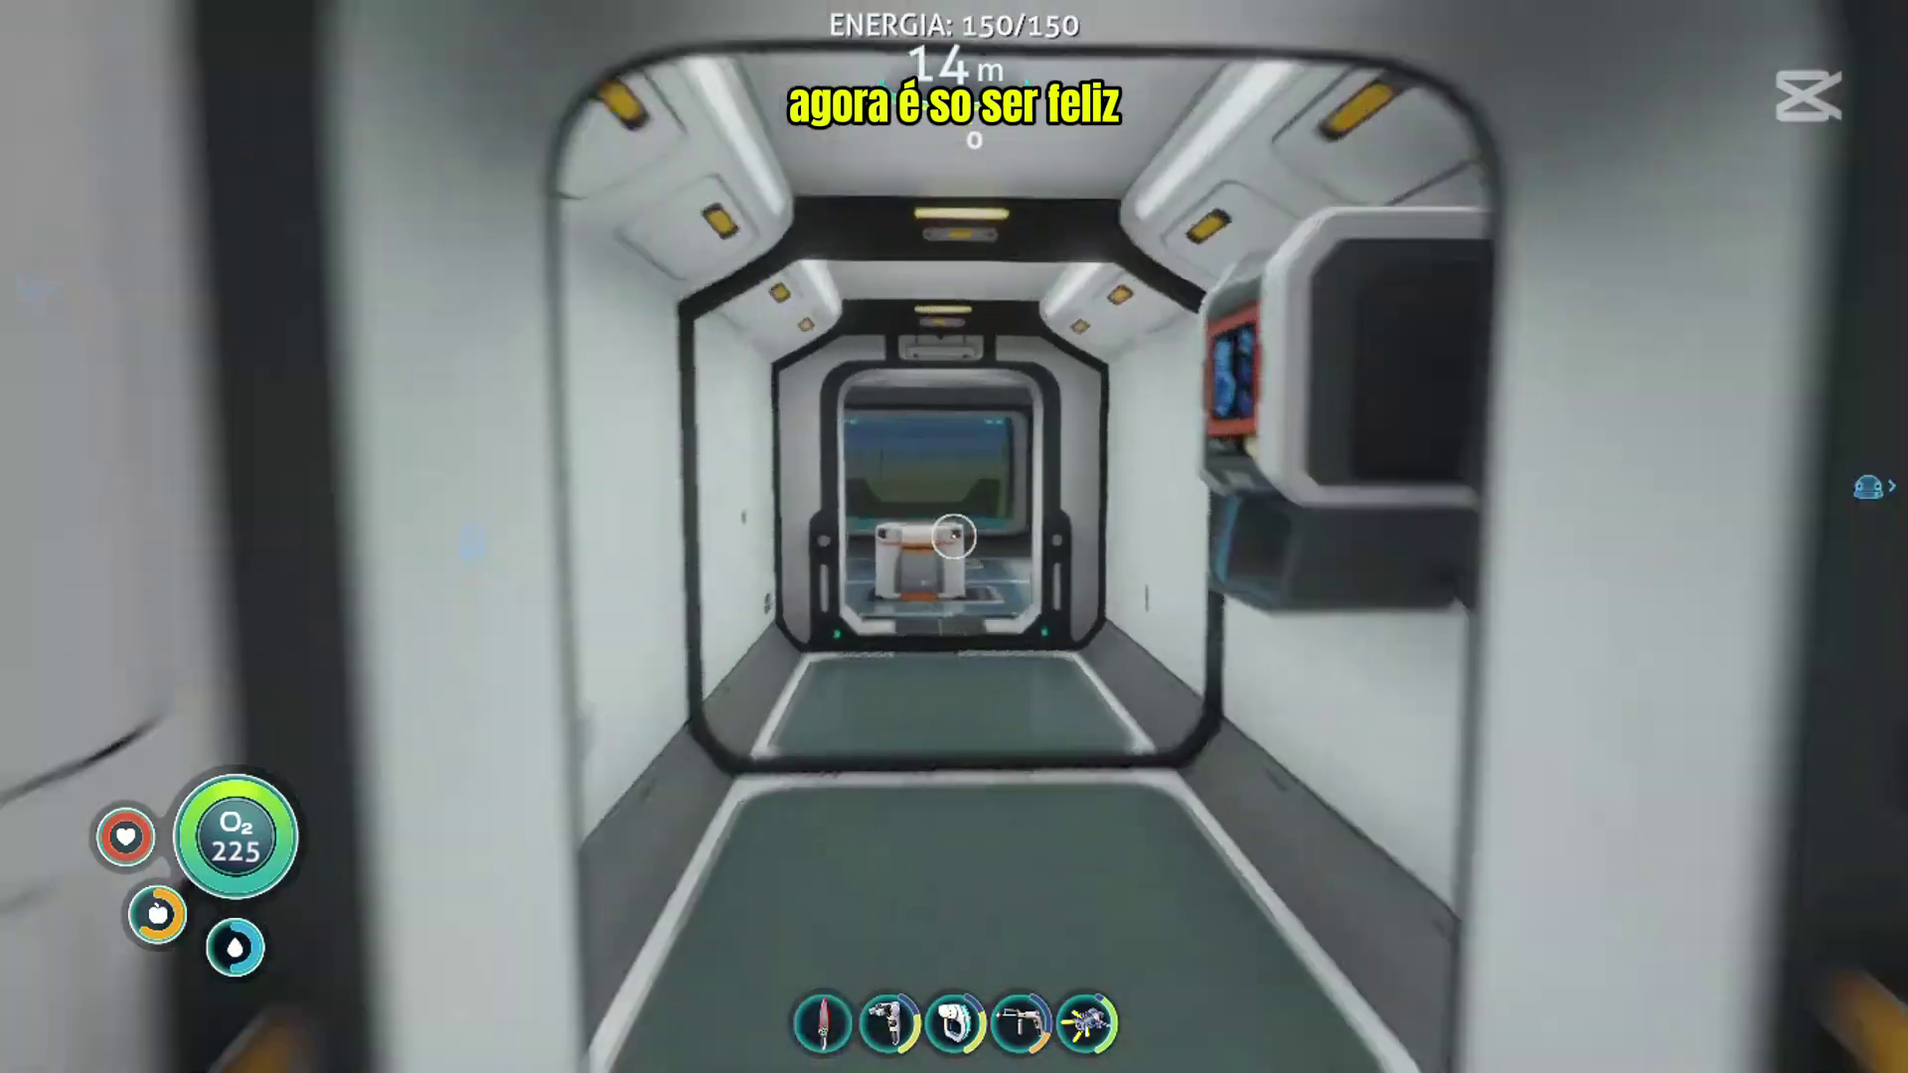
{"action": "key", "text": "w"}
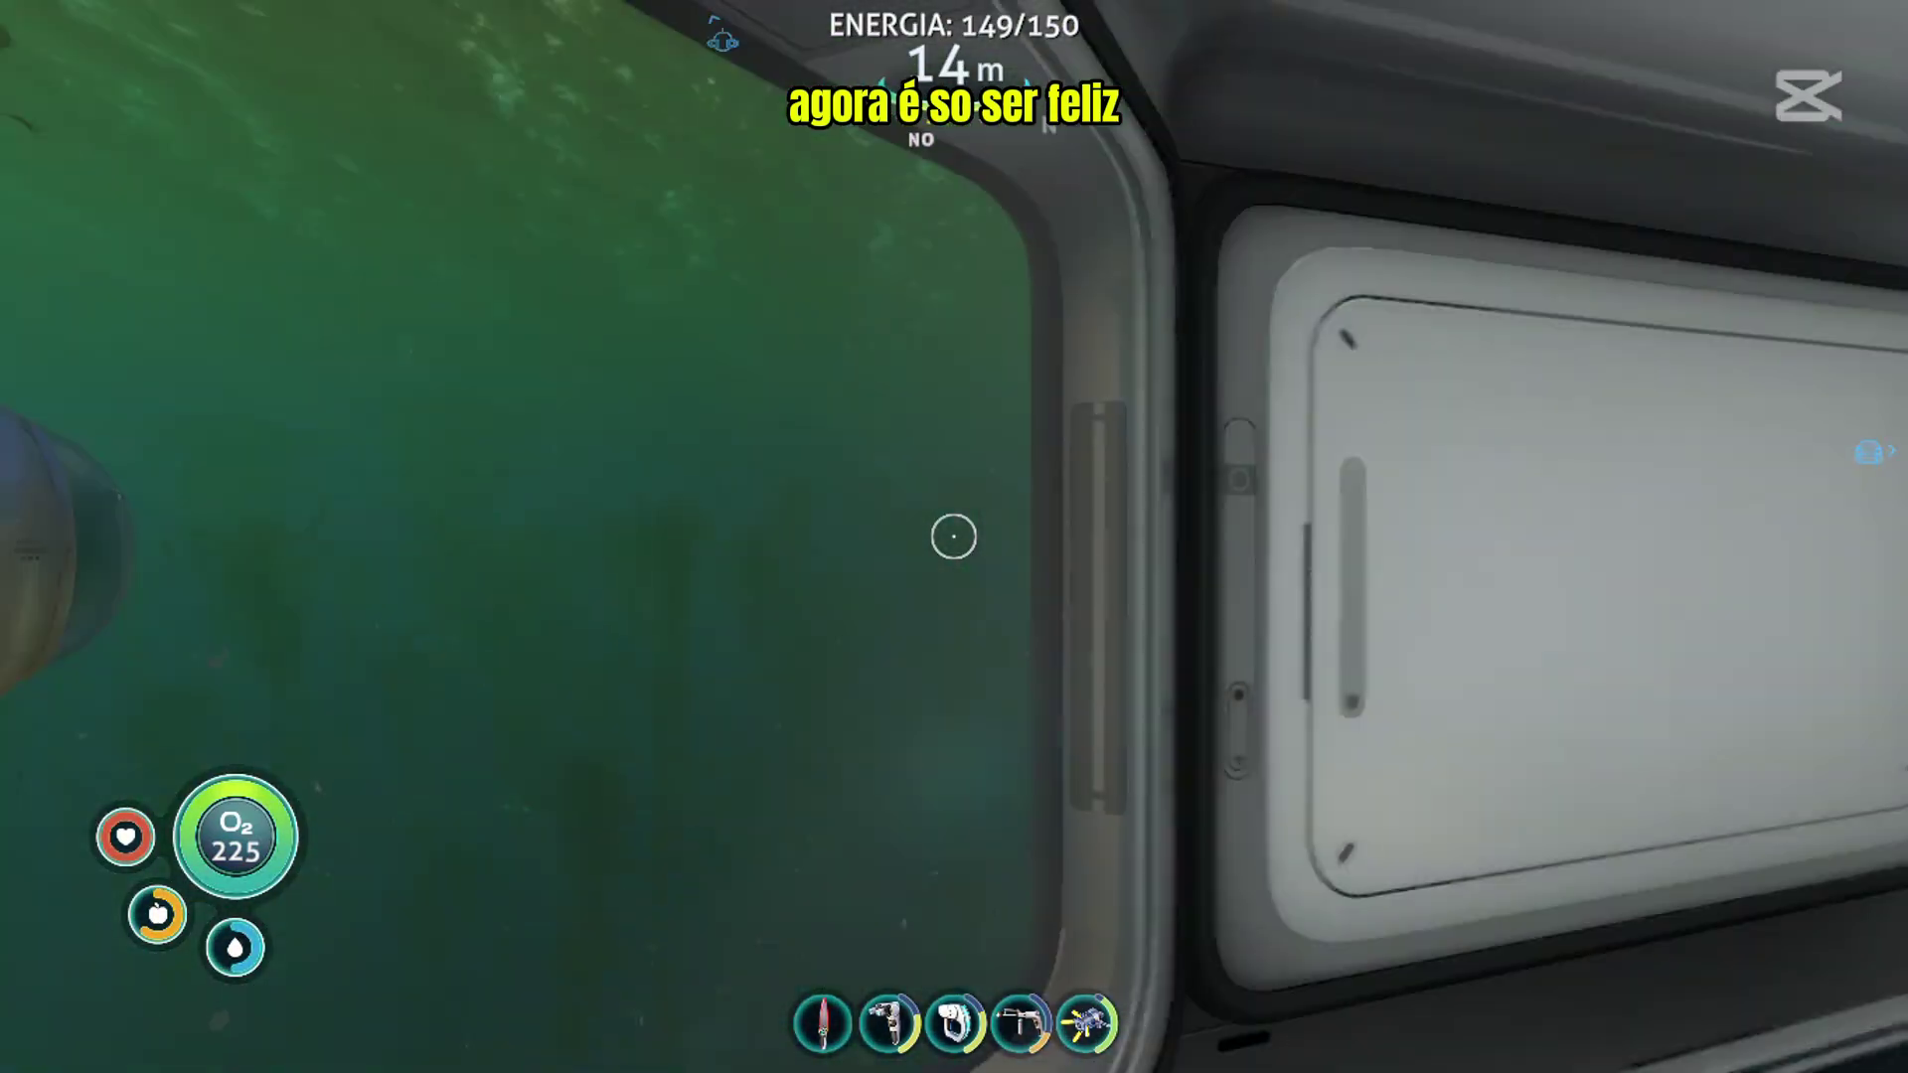
{"action": "key", "text": "w"}
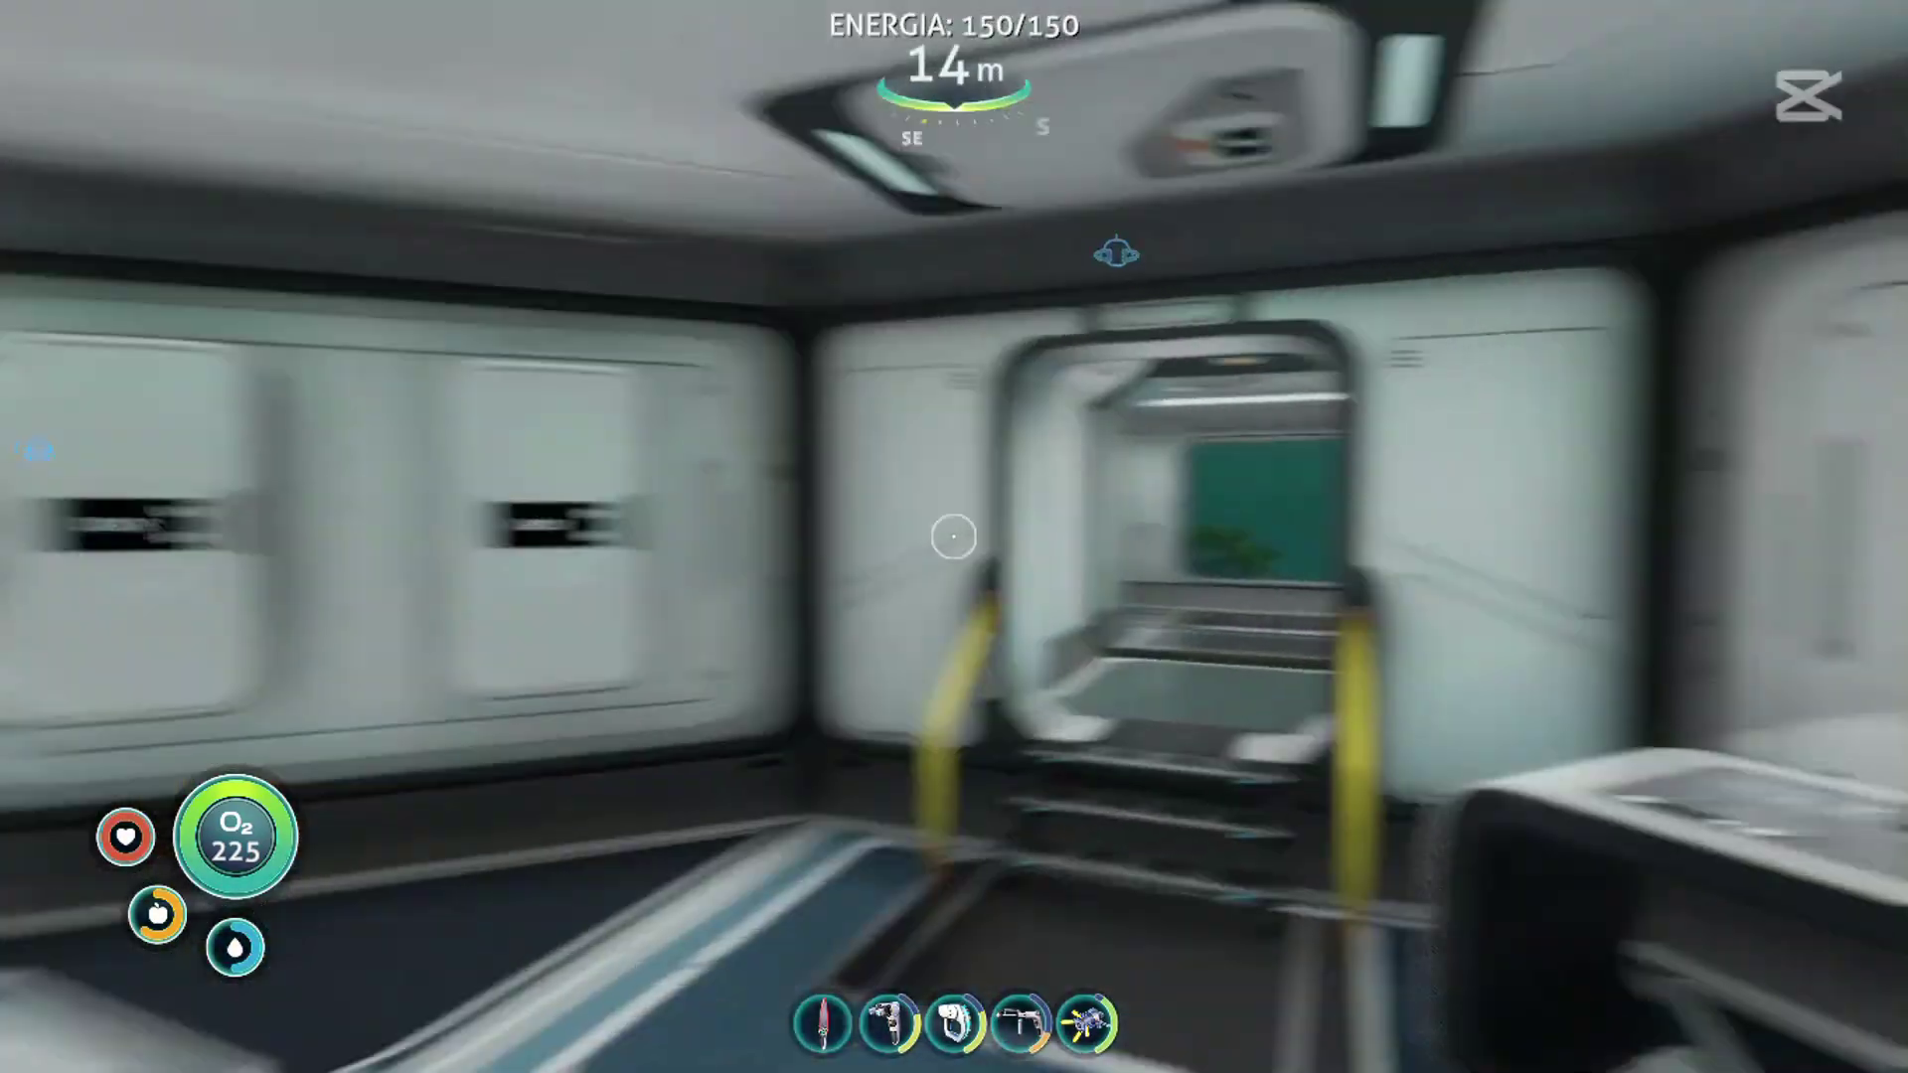
{"action": "key", "text": "w"}
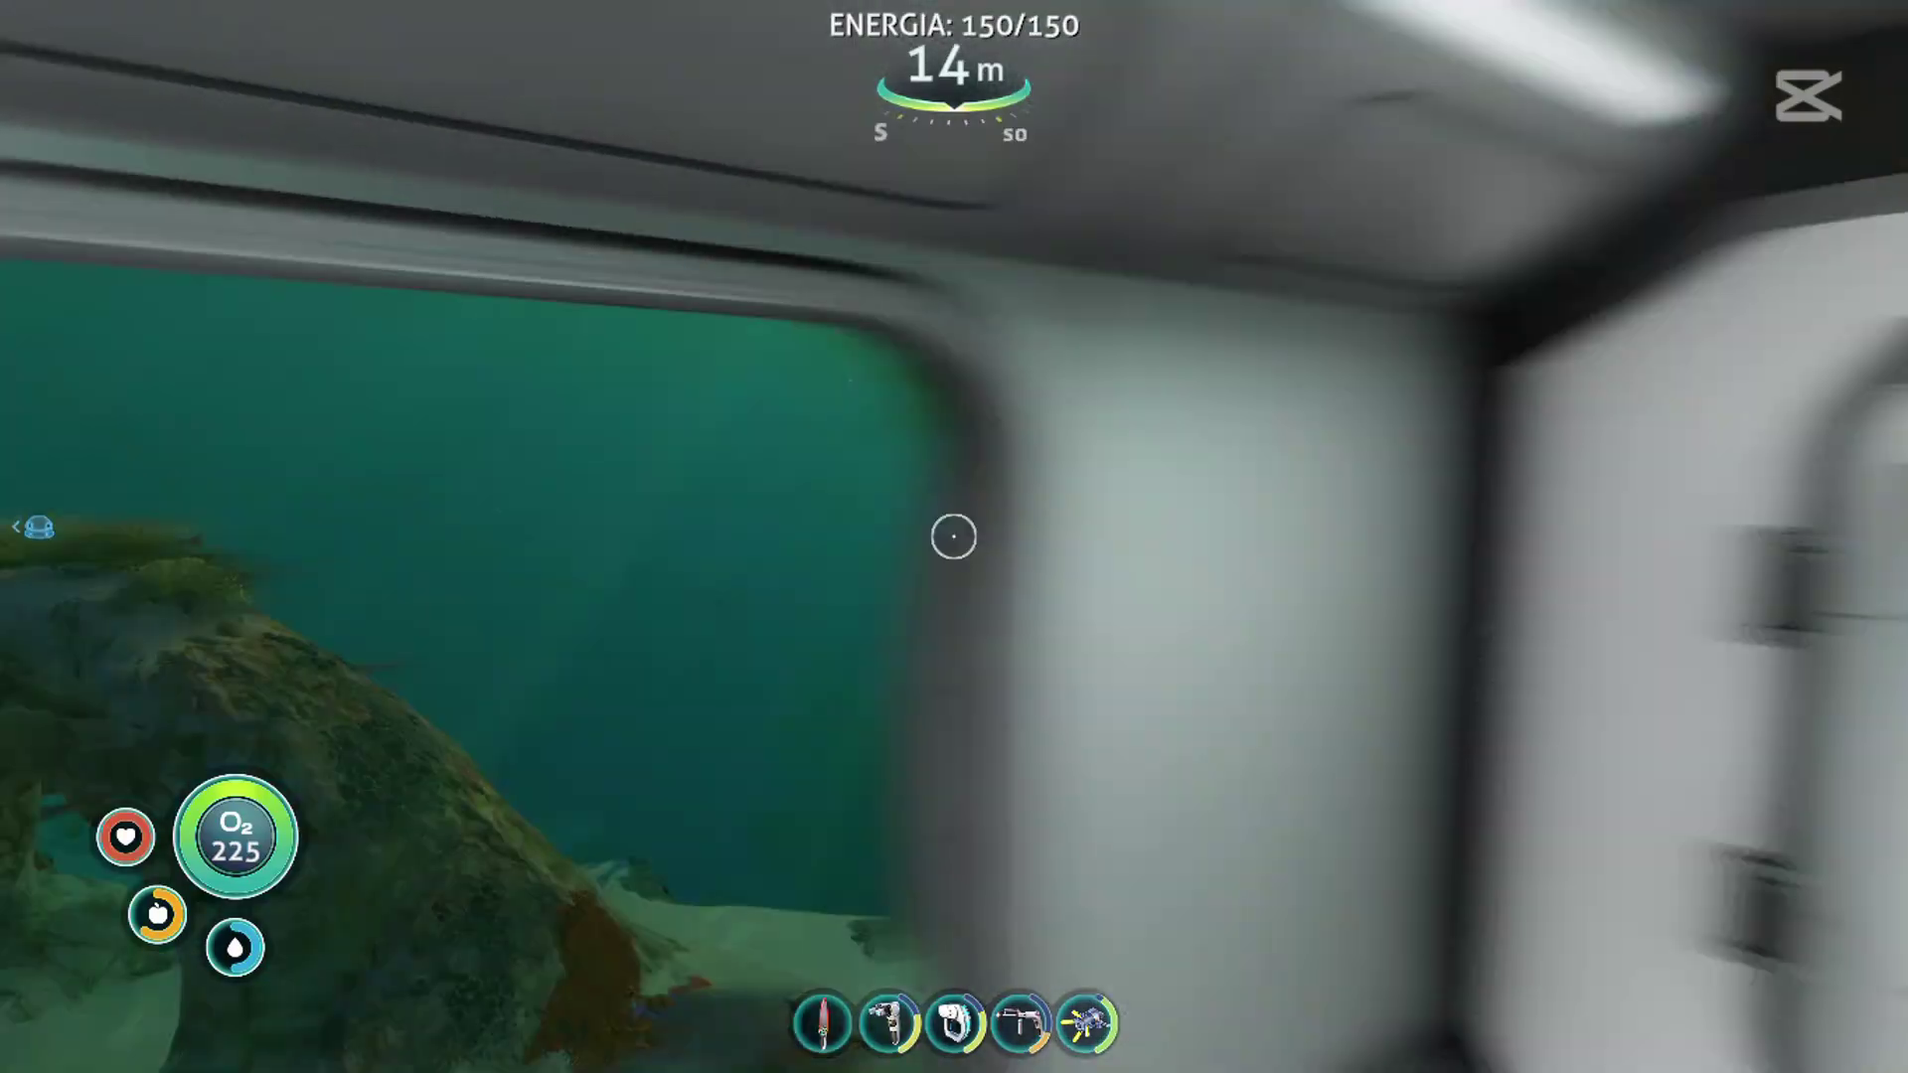
{"action": "key", "text": "w"}
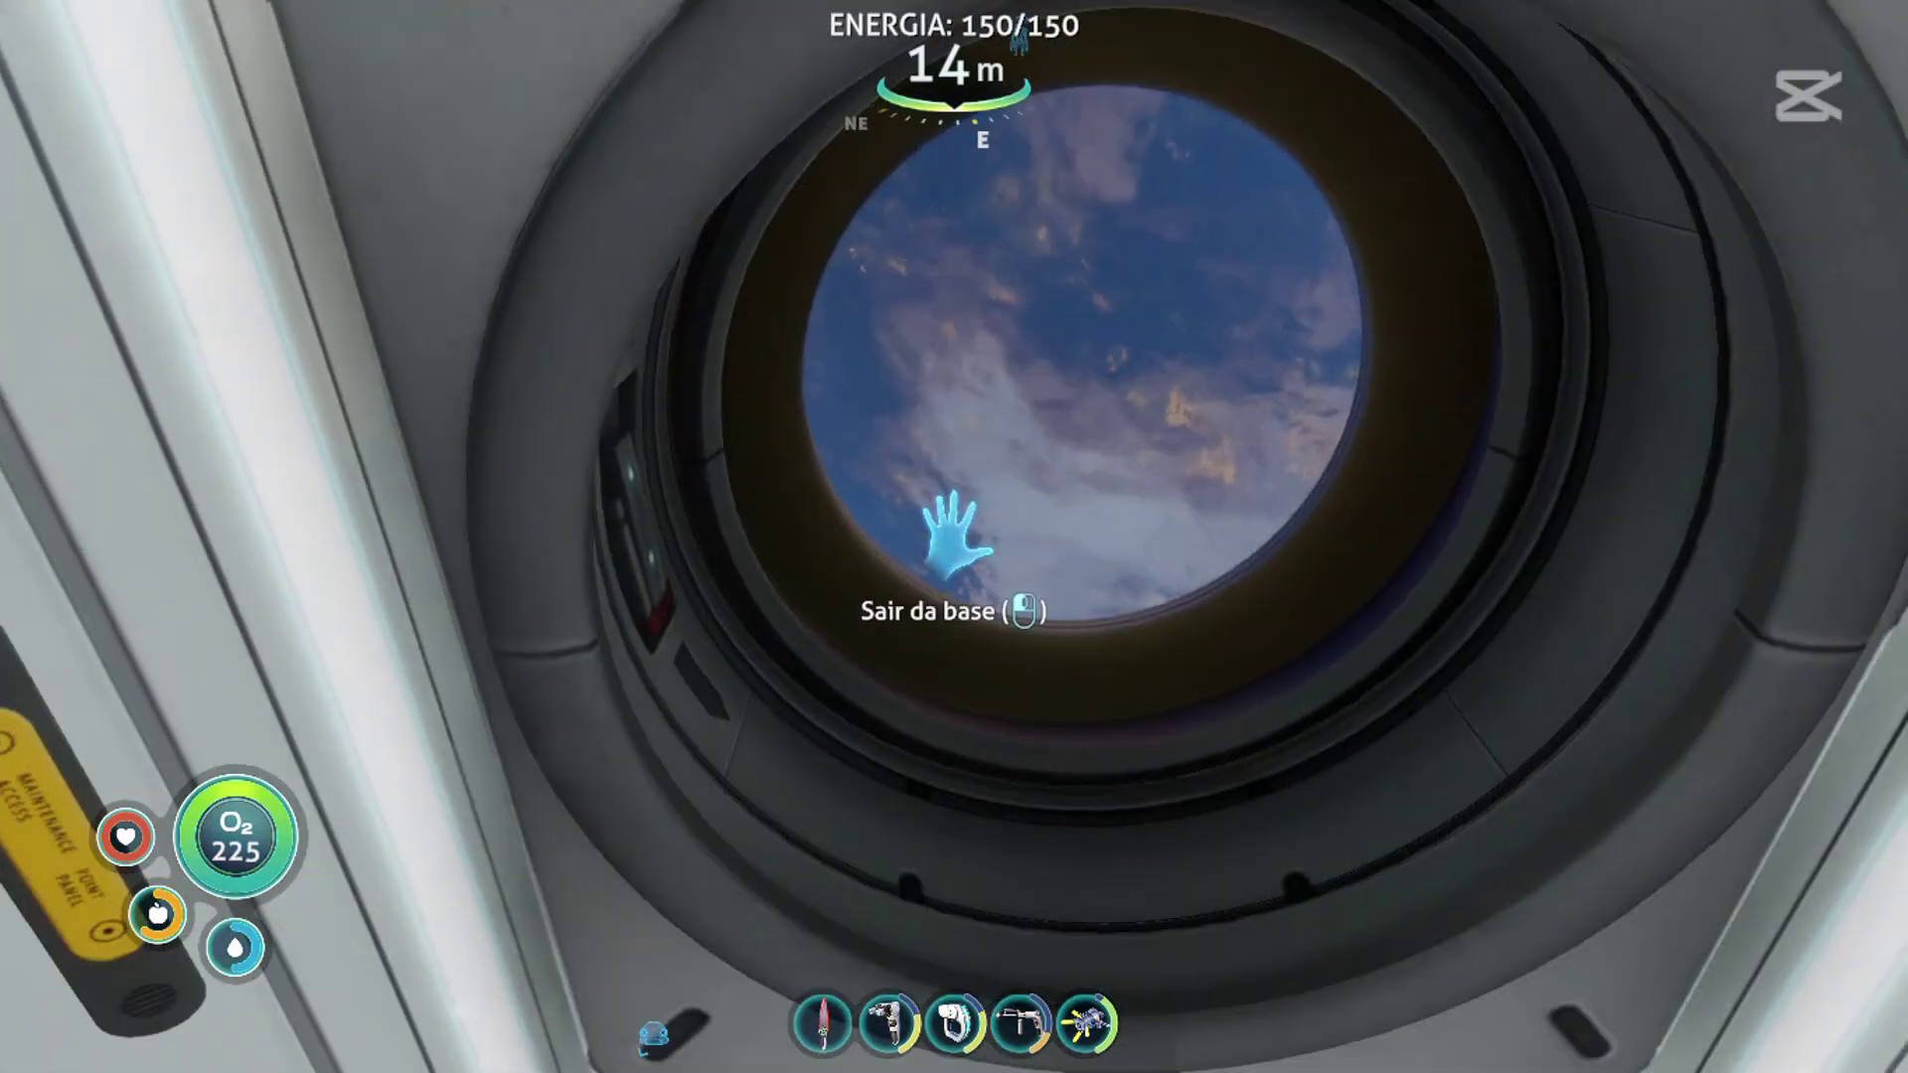
{"action": "left_click", "coordinate": [955, 537]}
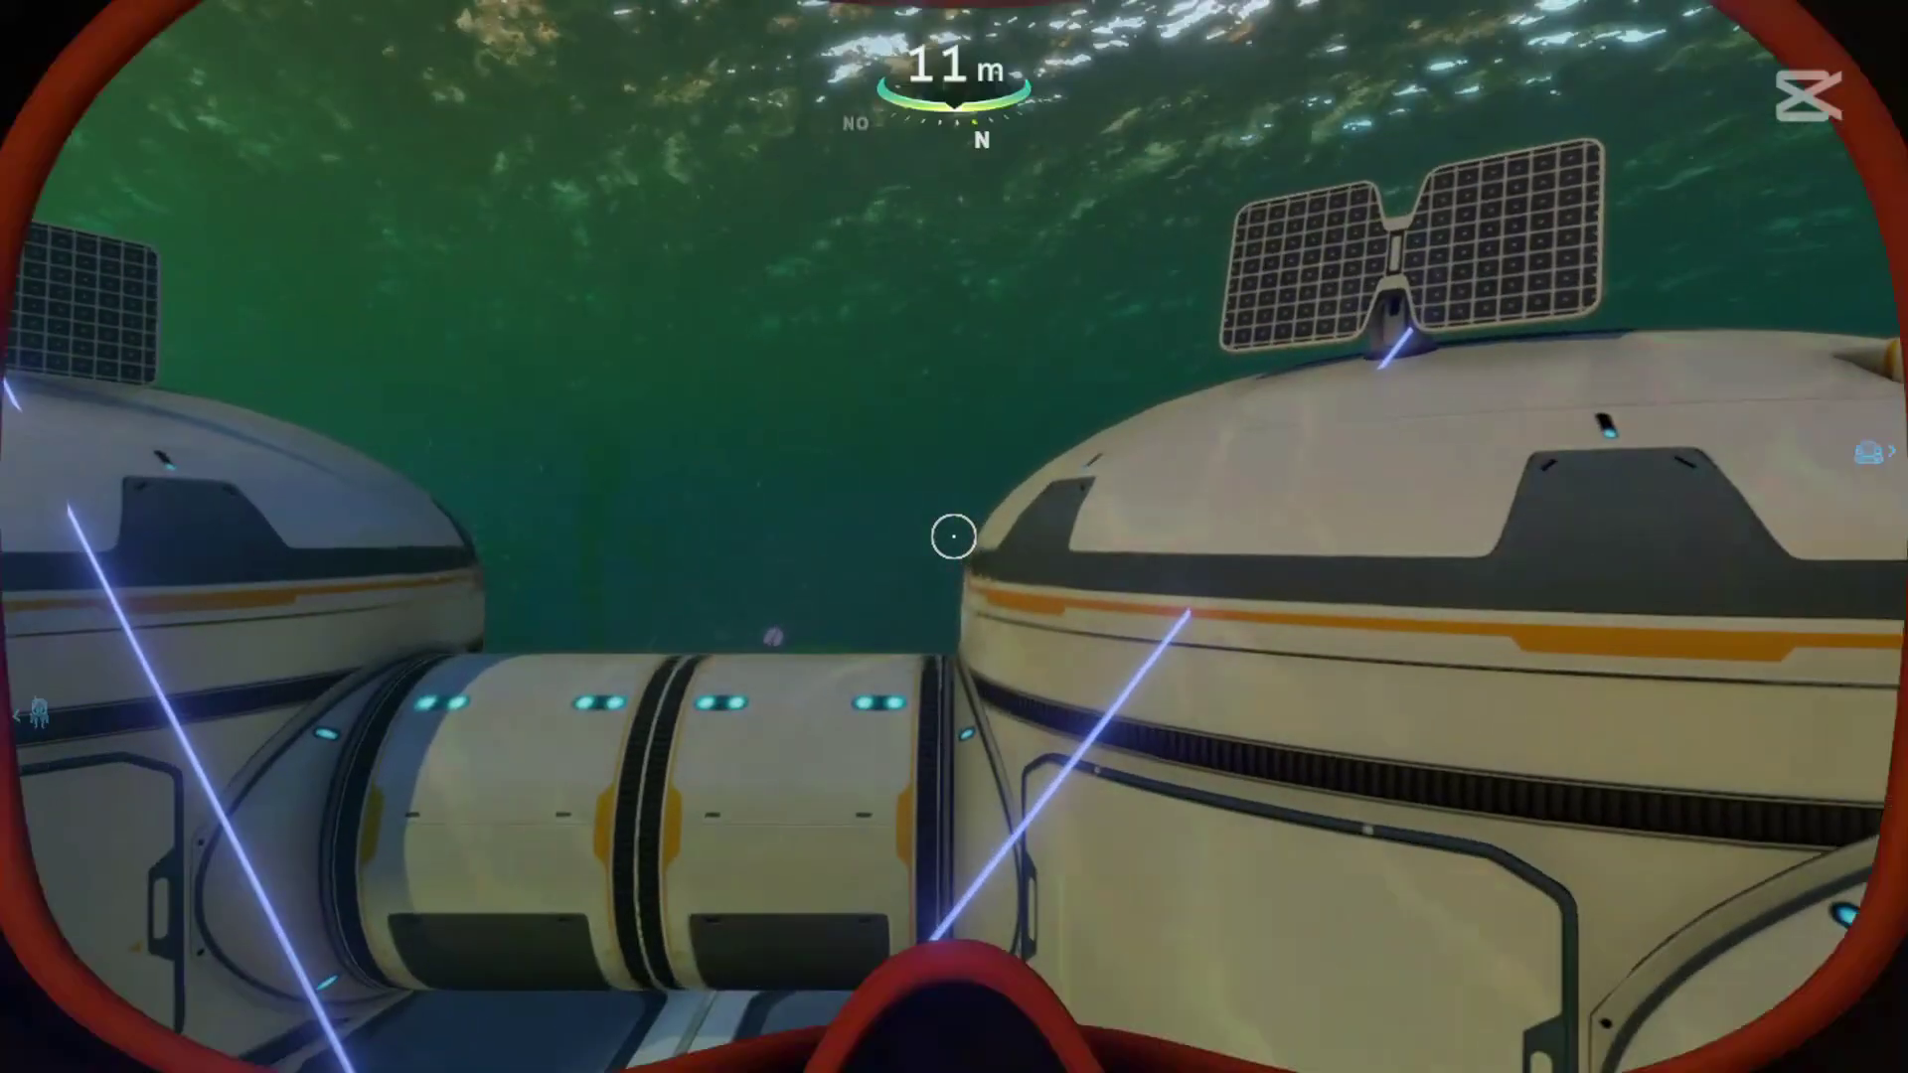
{"action": "key", "text": "space"}
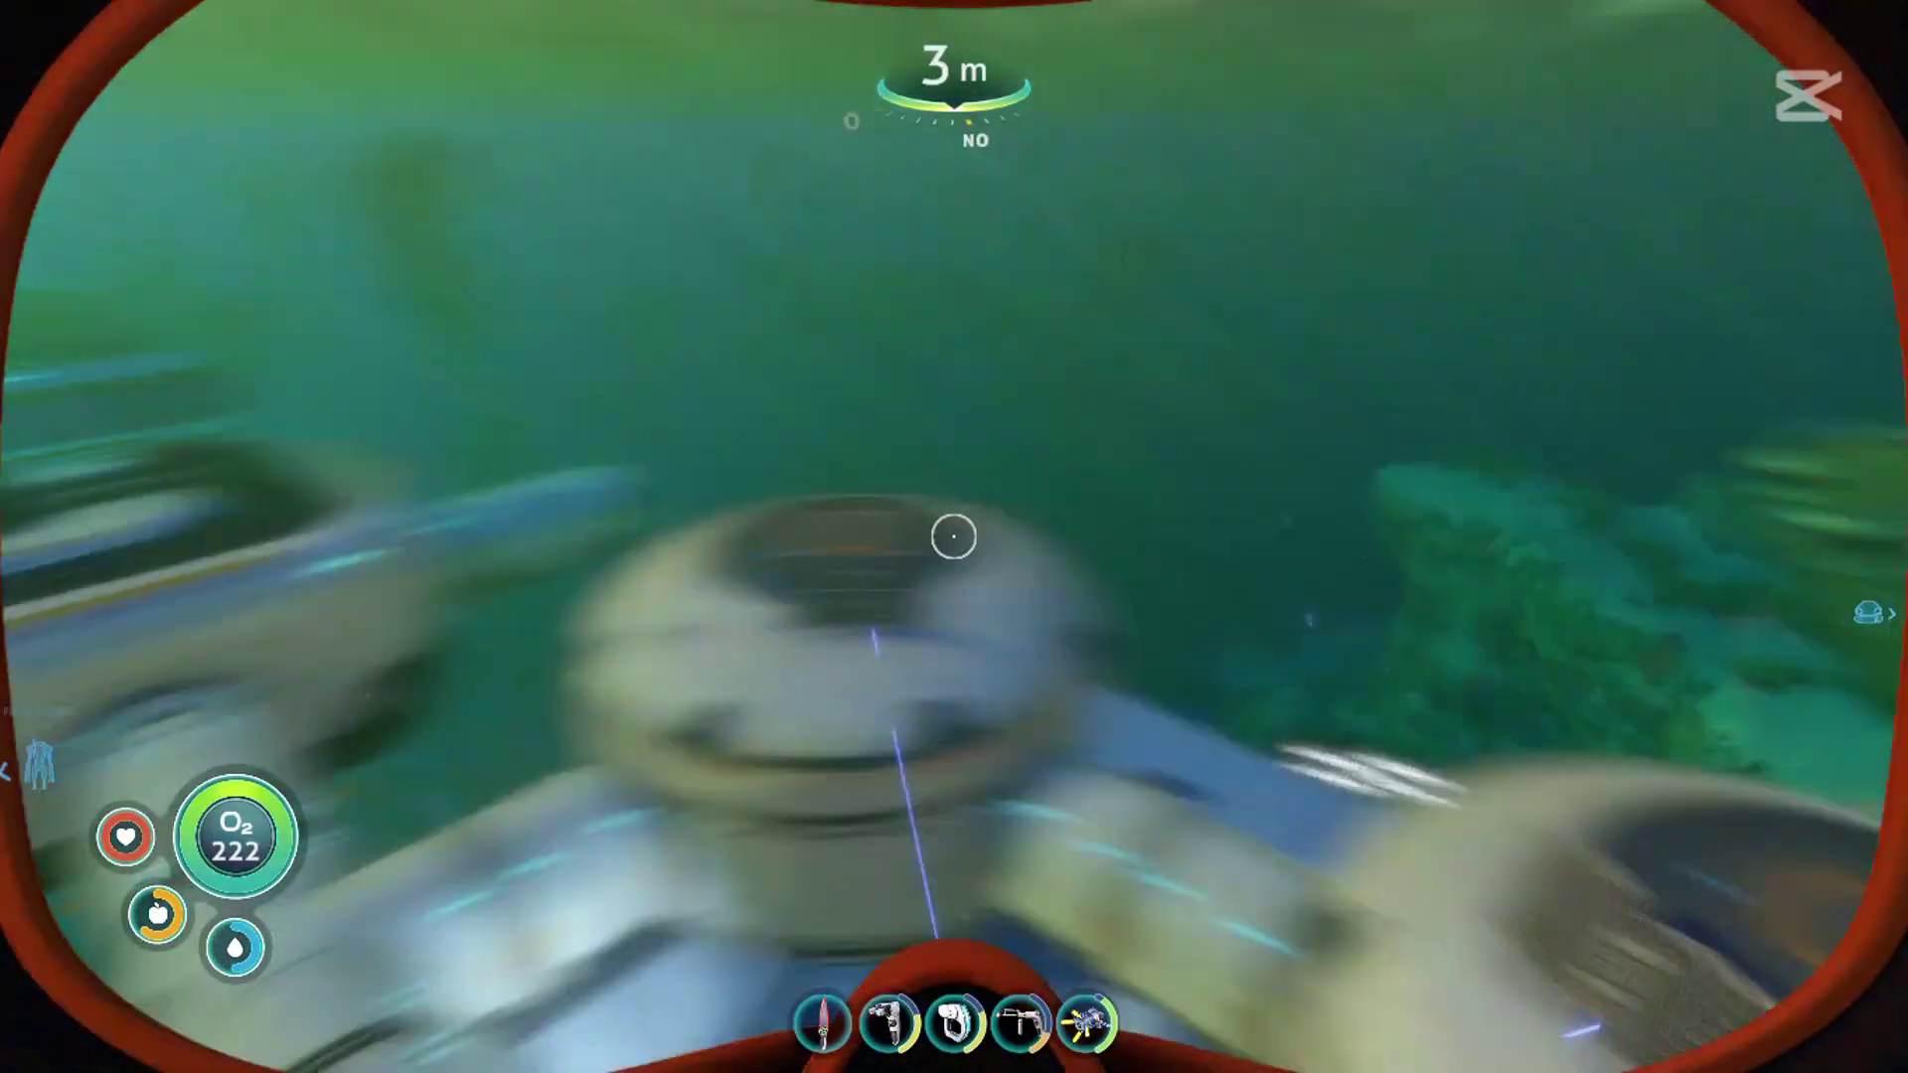
{"action": "key", "text": "space"}
{"action": "key", "text": "w"}
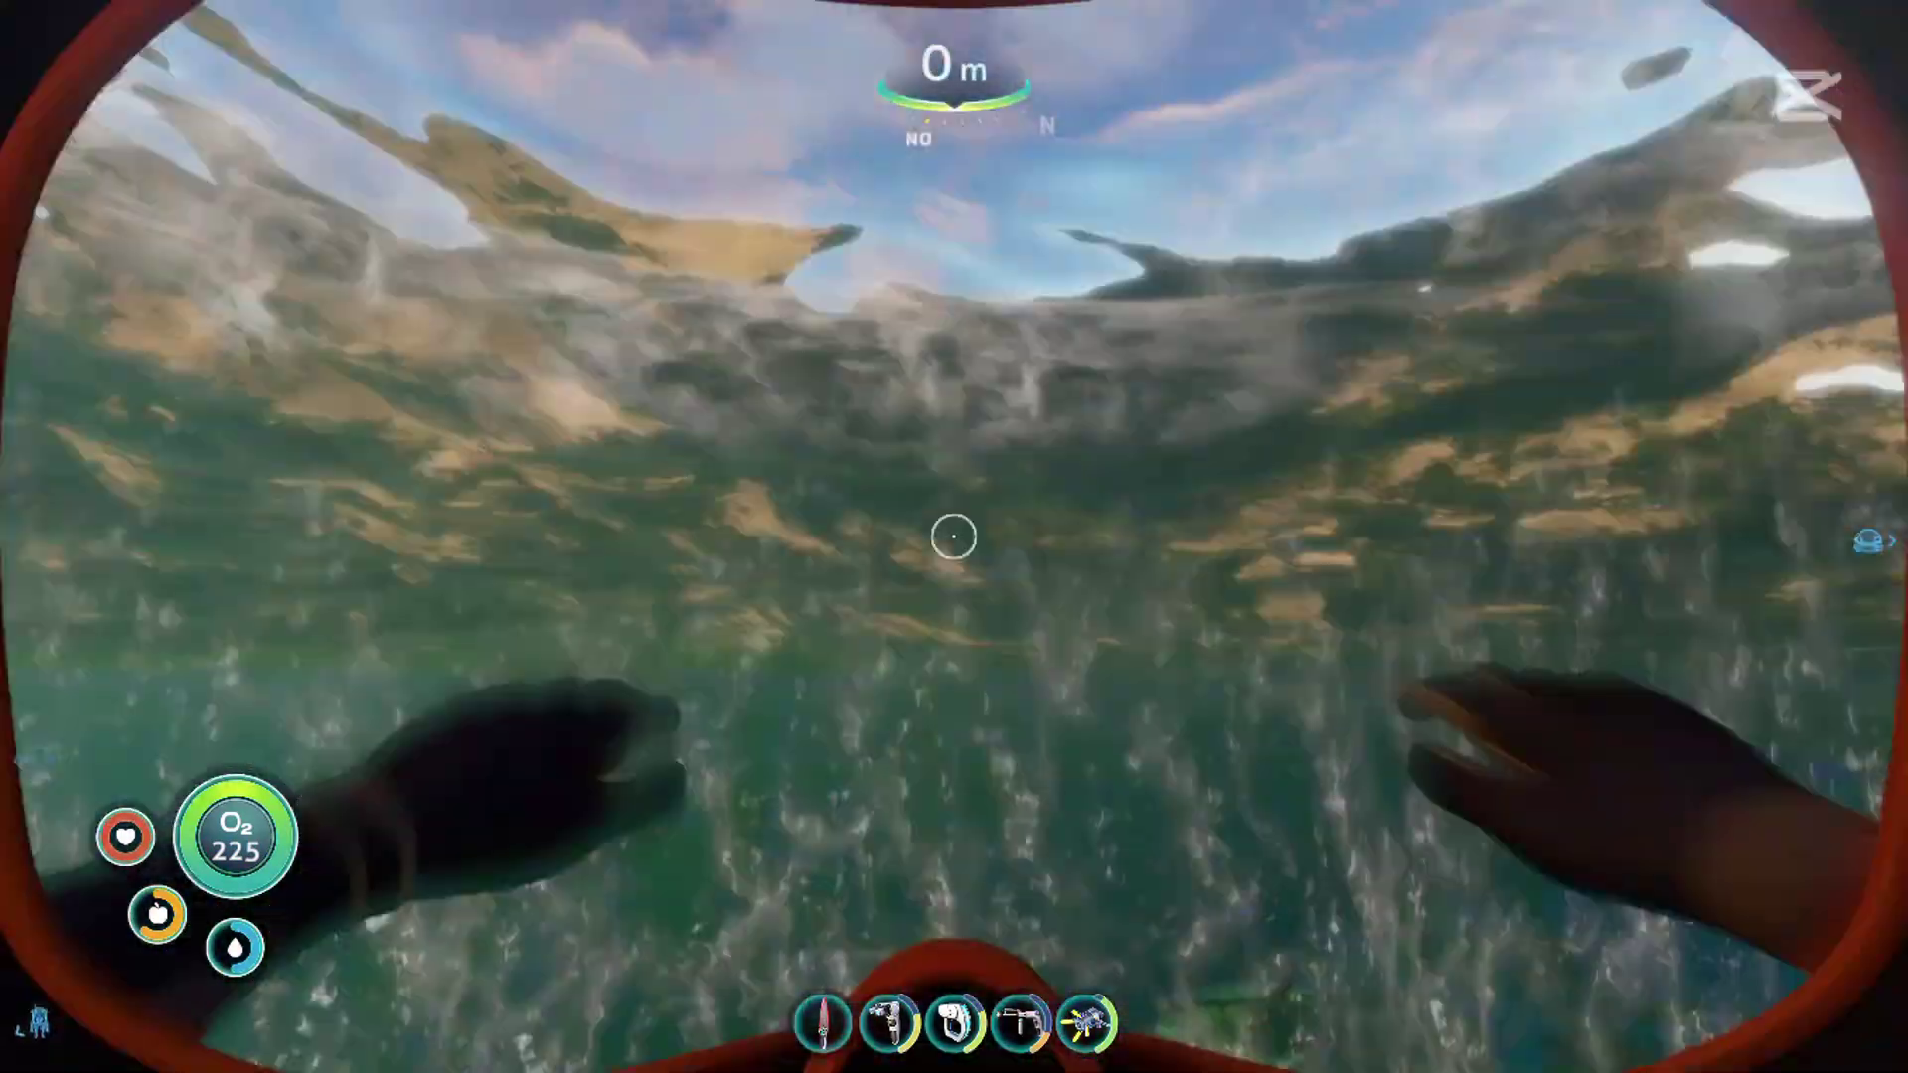
{"action": "key", "text": "w"}
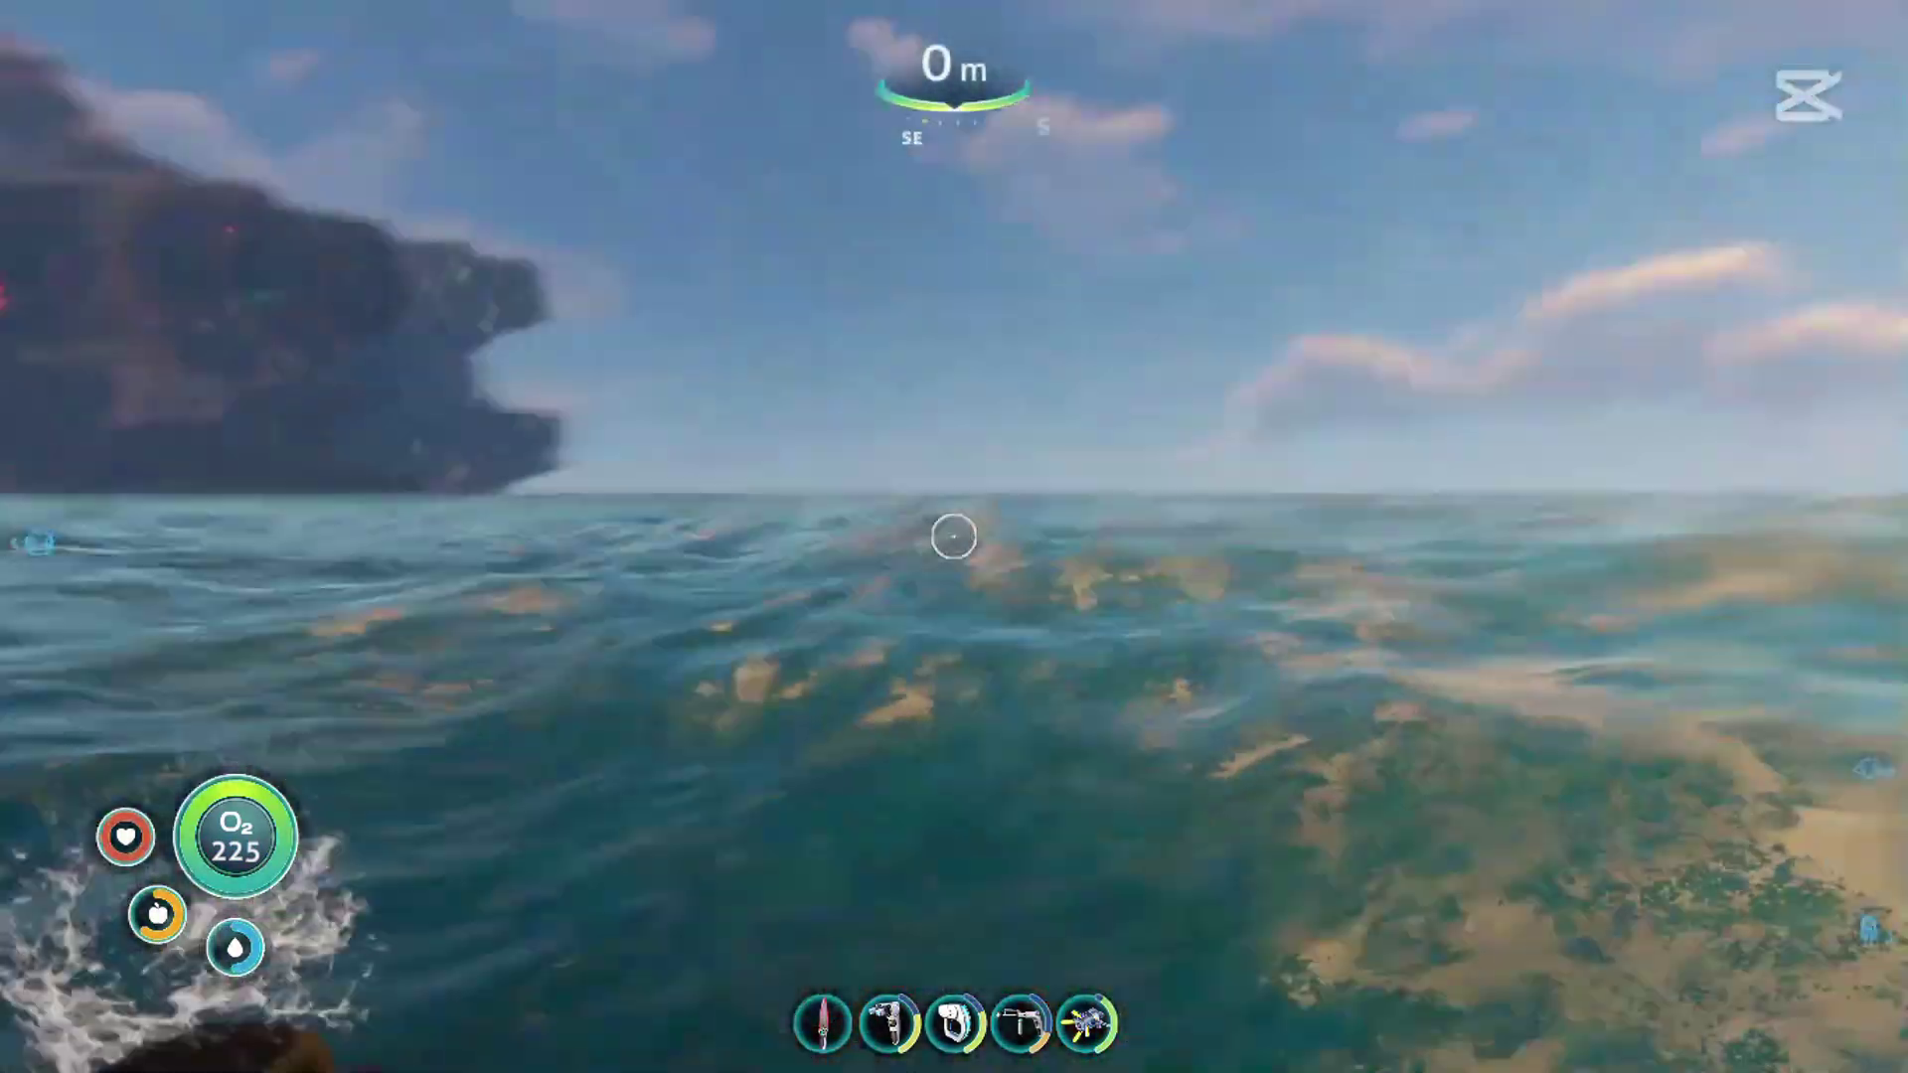
{"action": "key", "text": "w"}
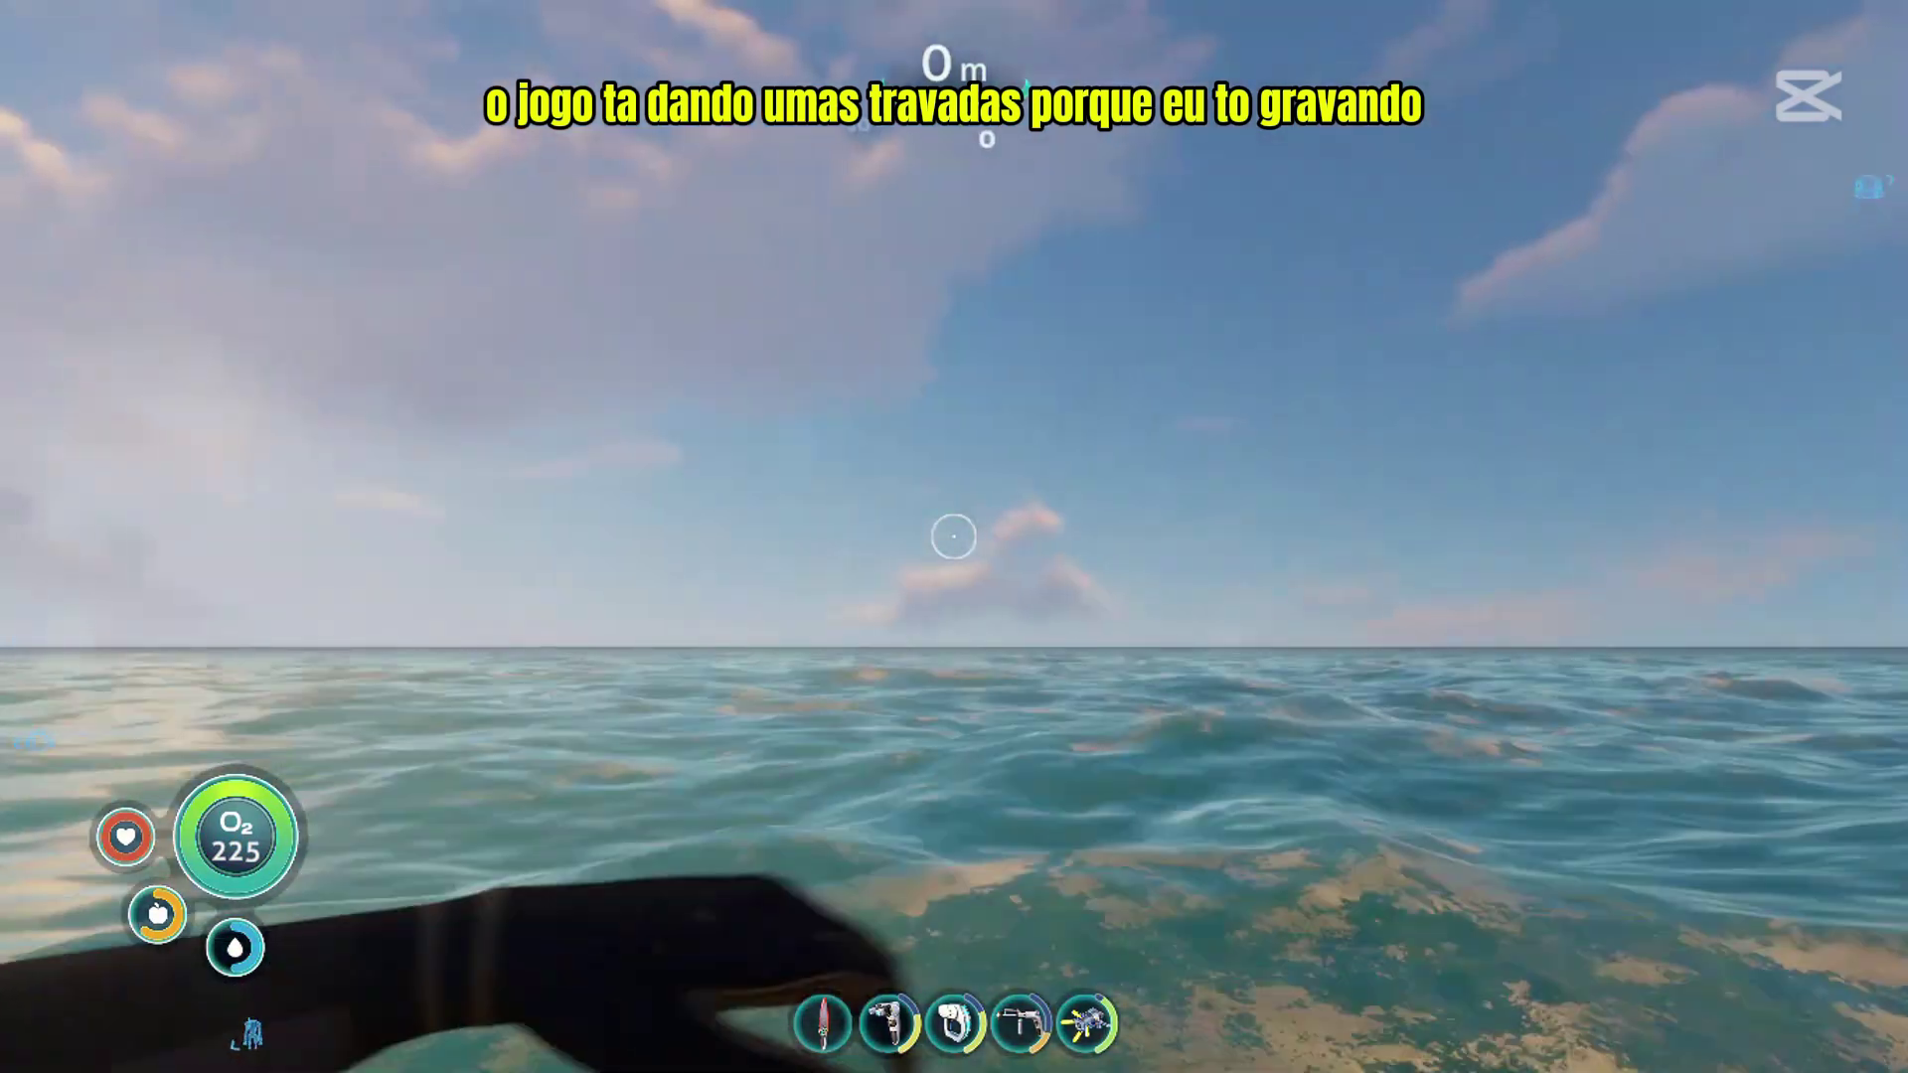
{"action": "key", "text": "1"}
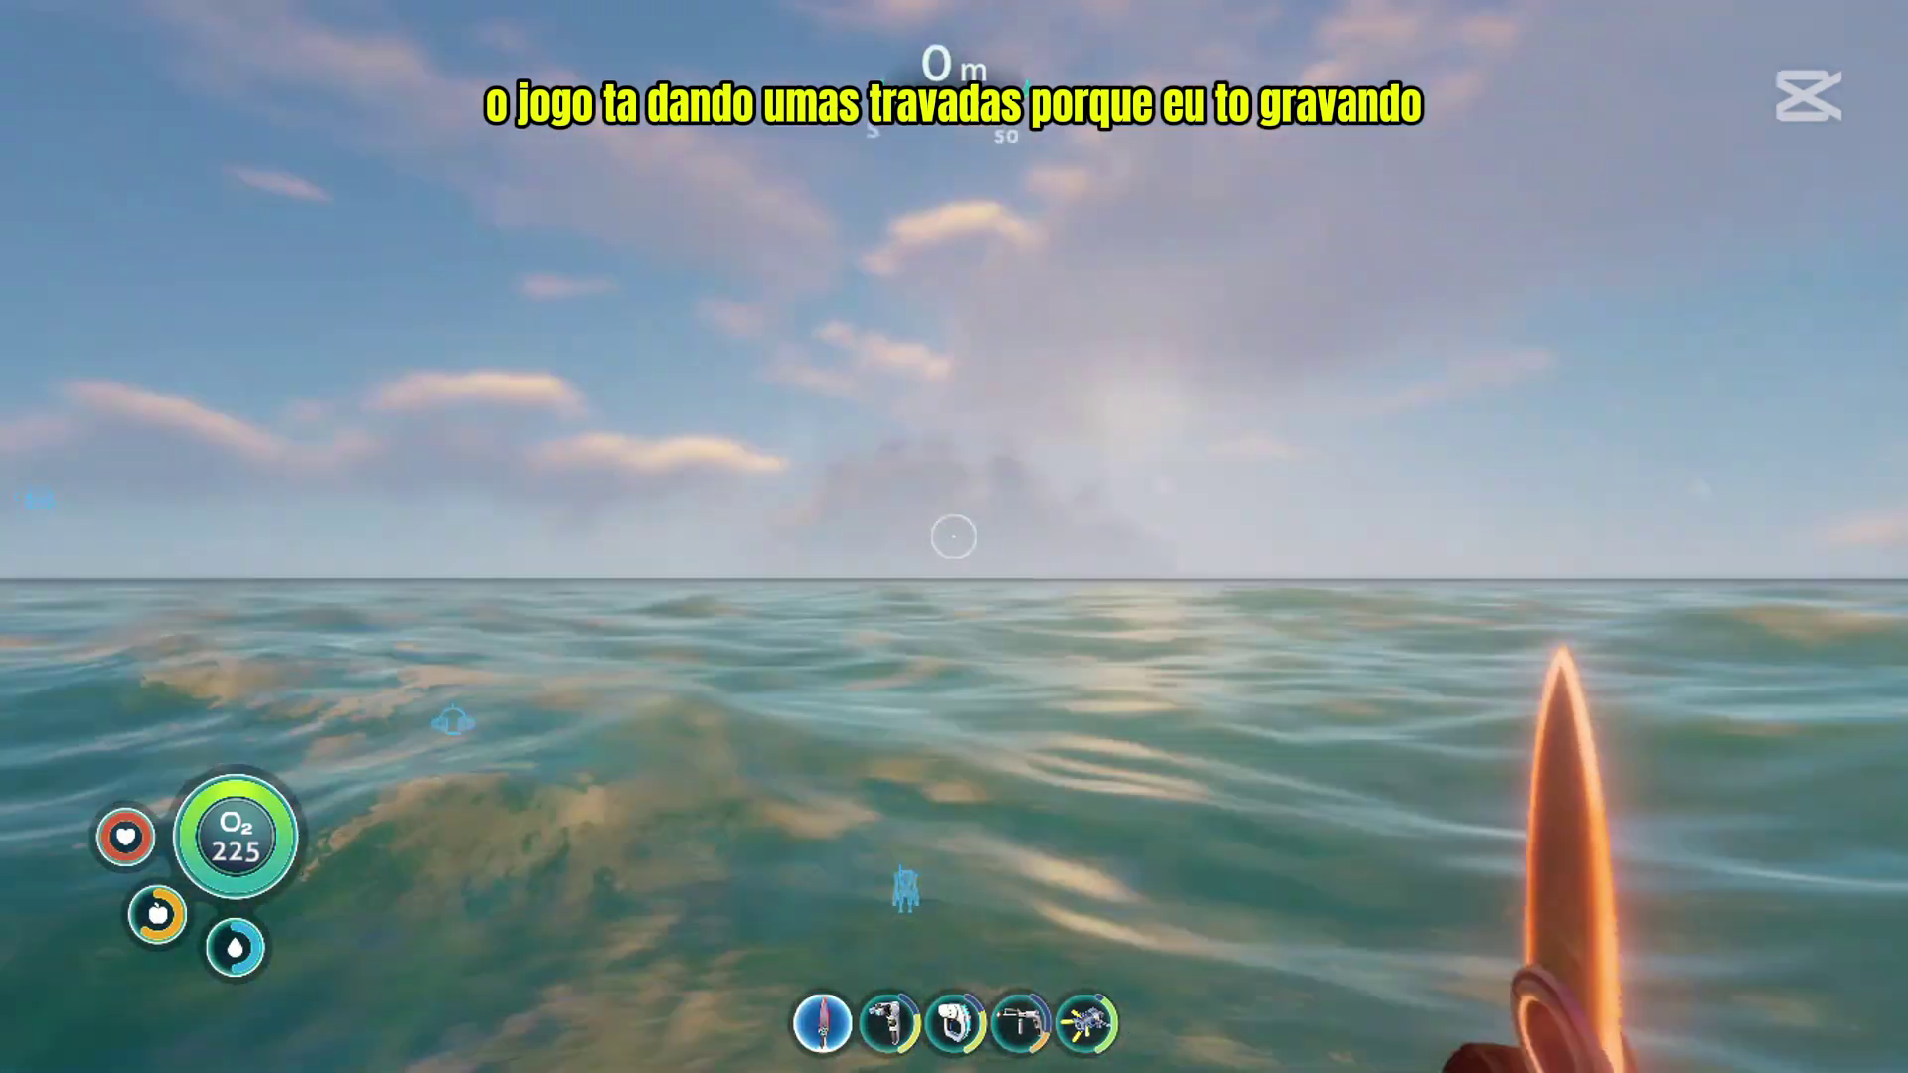
{"action": "key", "text": "w"}
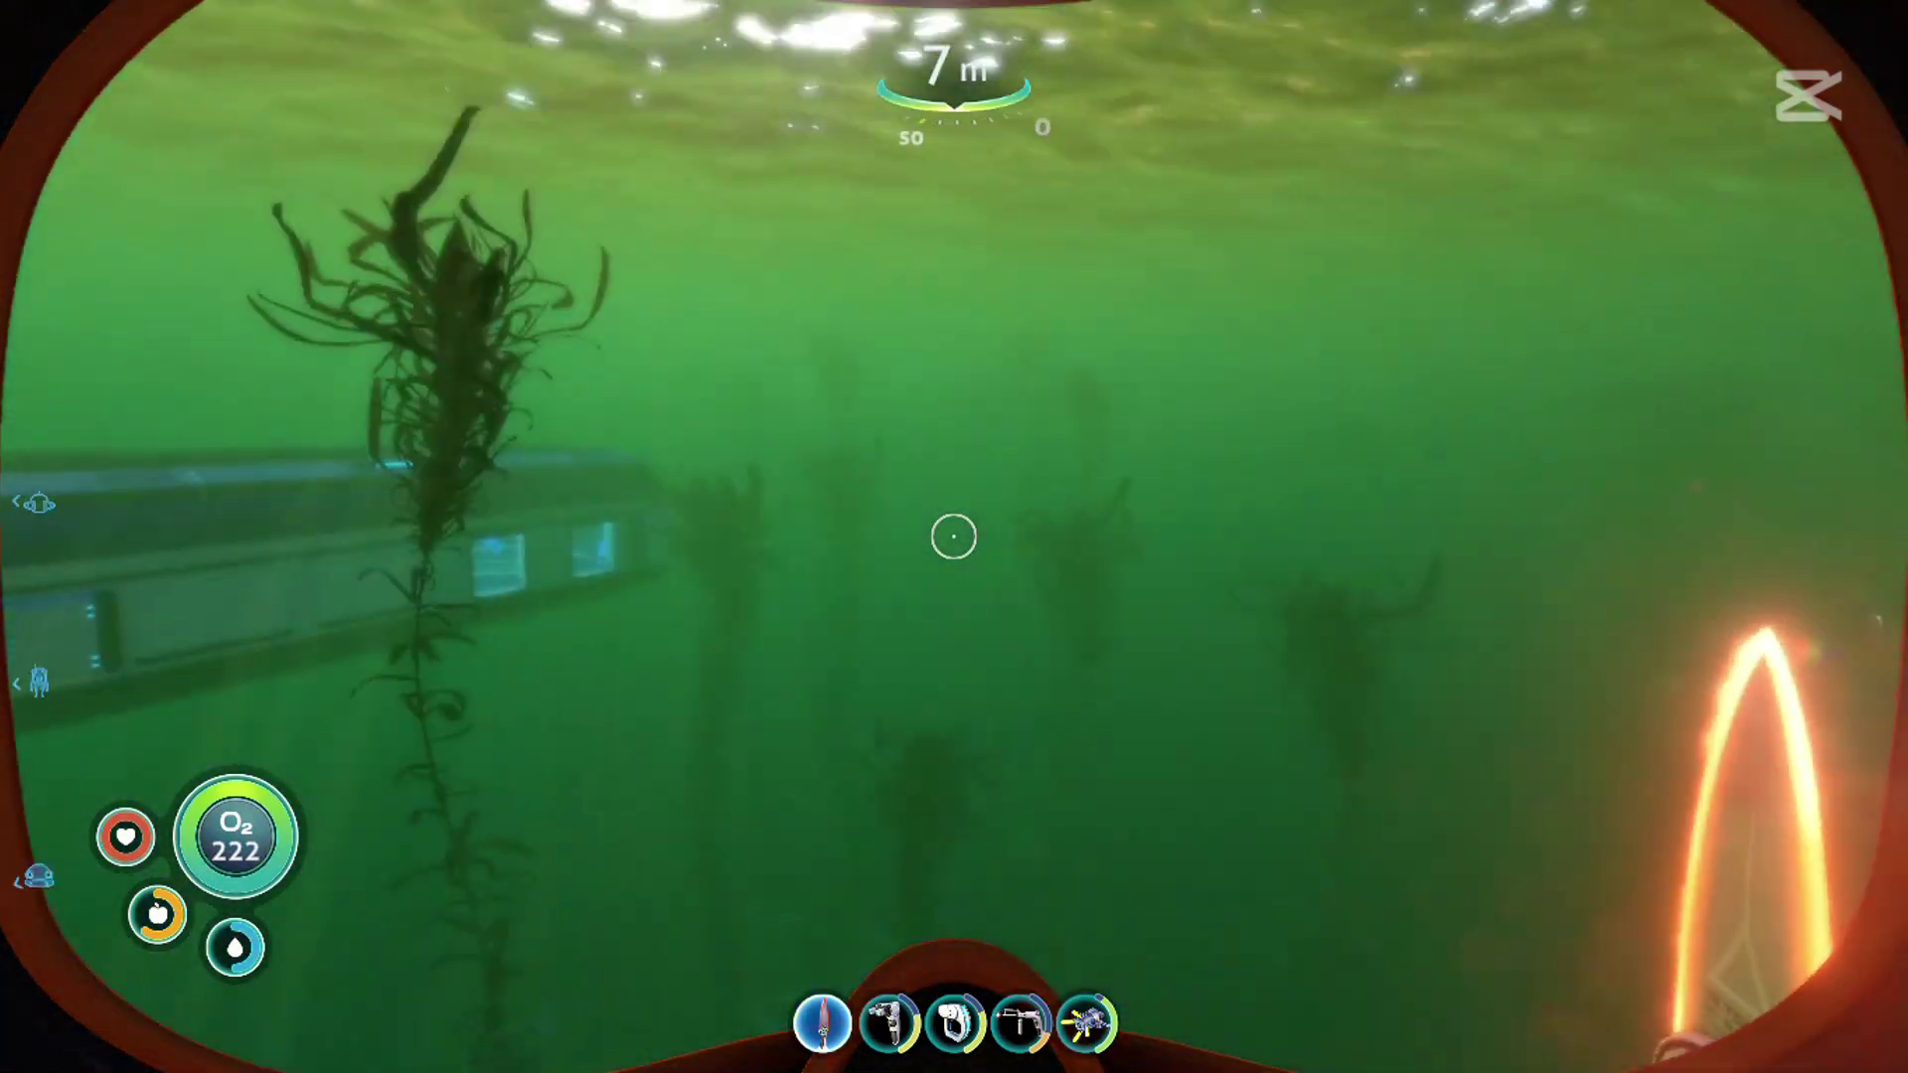
{"action": "left_click", "coordinate": [954, 537]}
{"action": "key", "text": "w"}
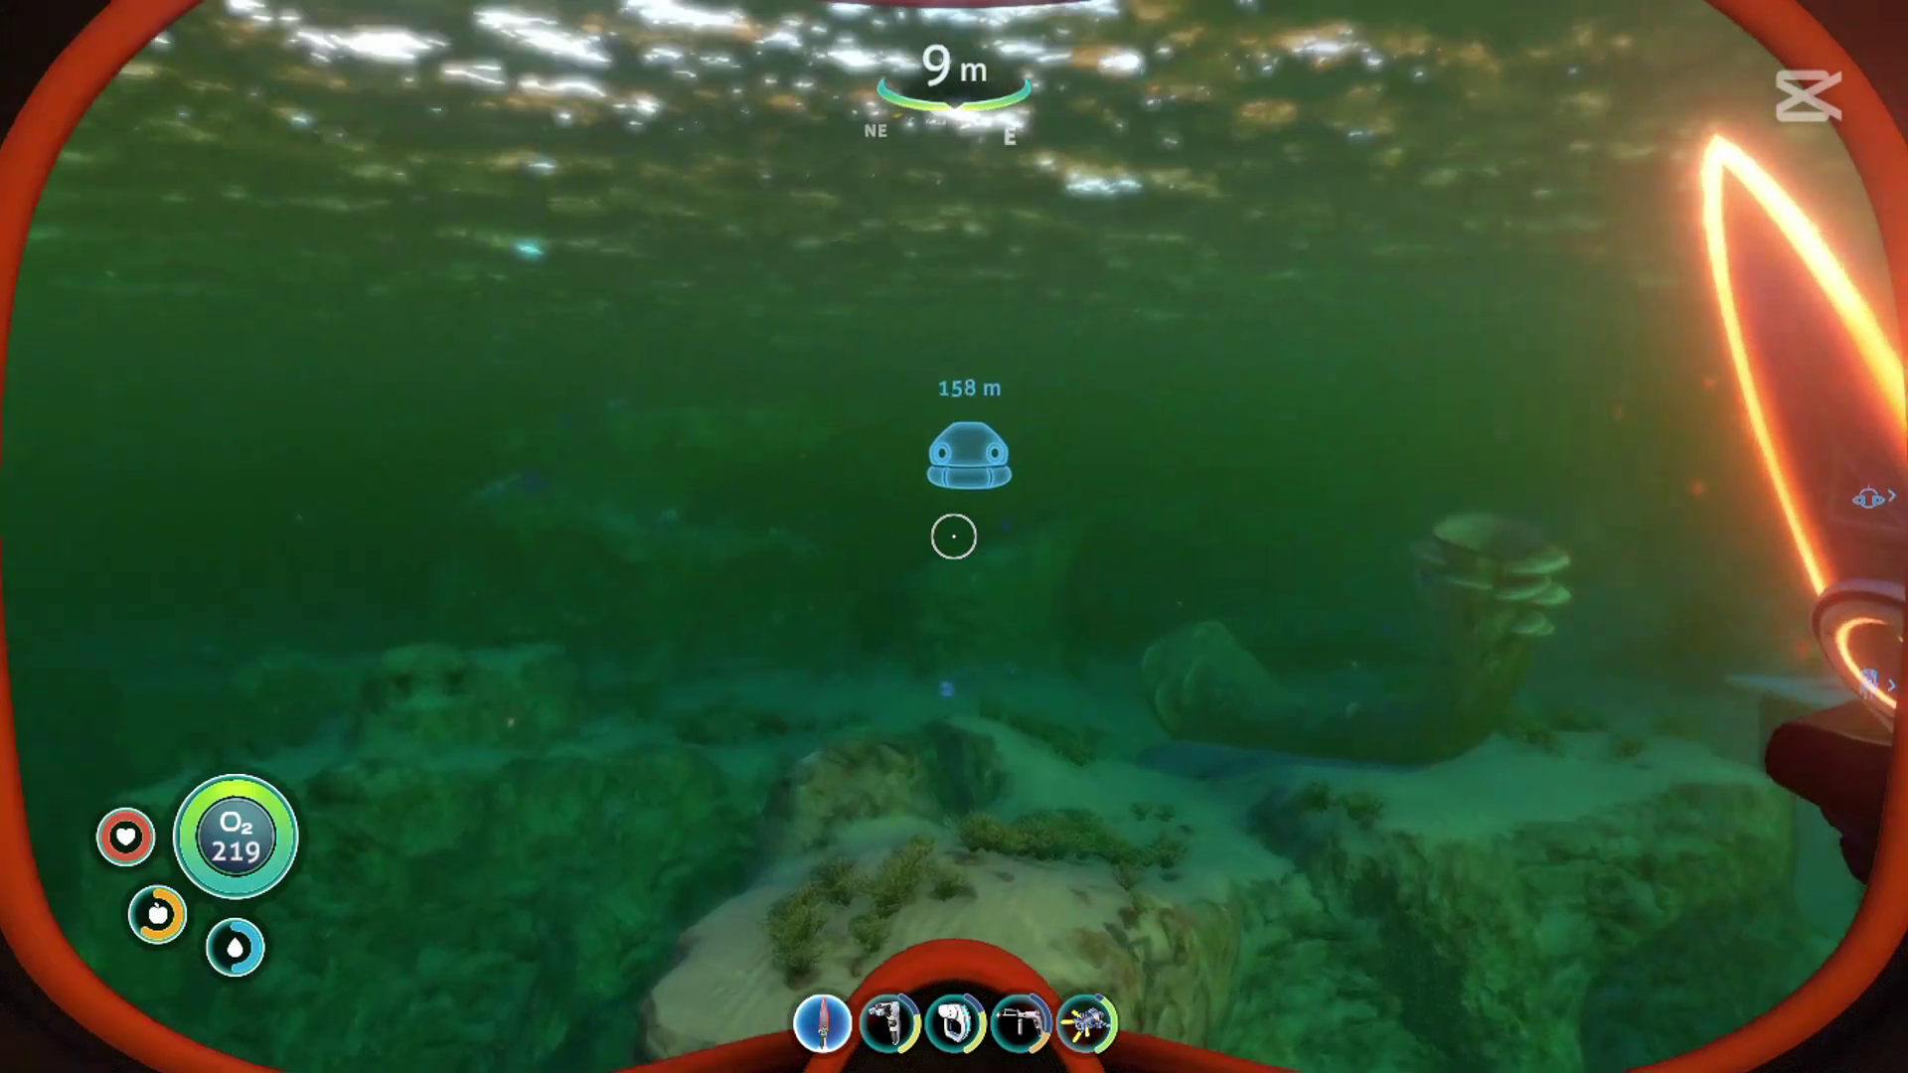
{"action": "key", "text": "w"}
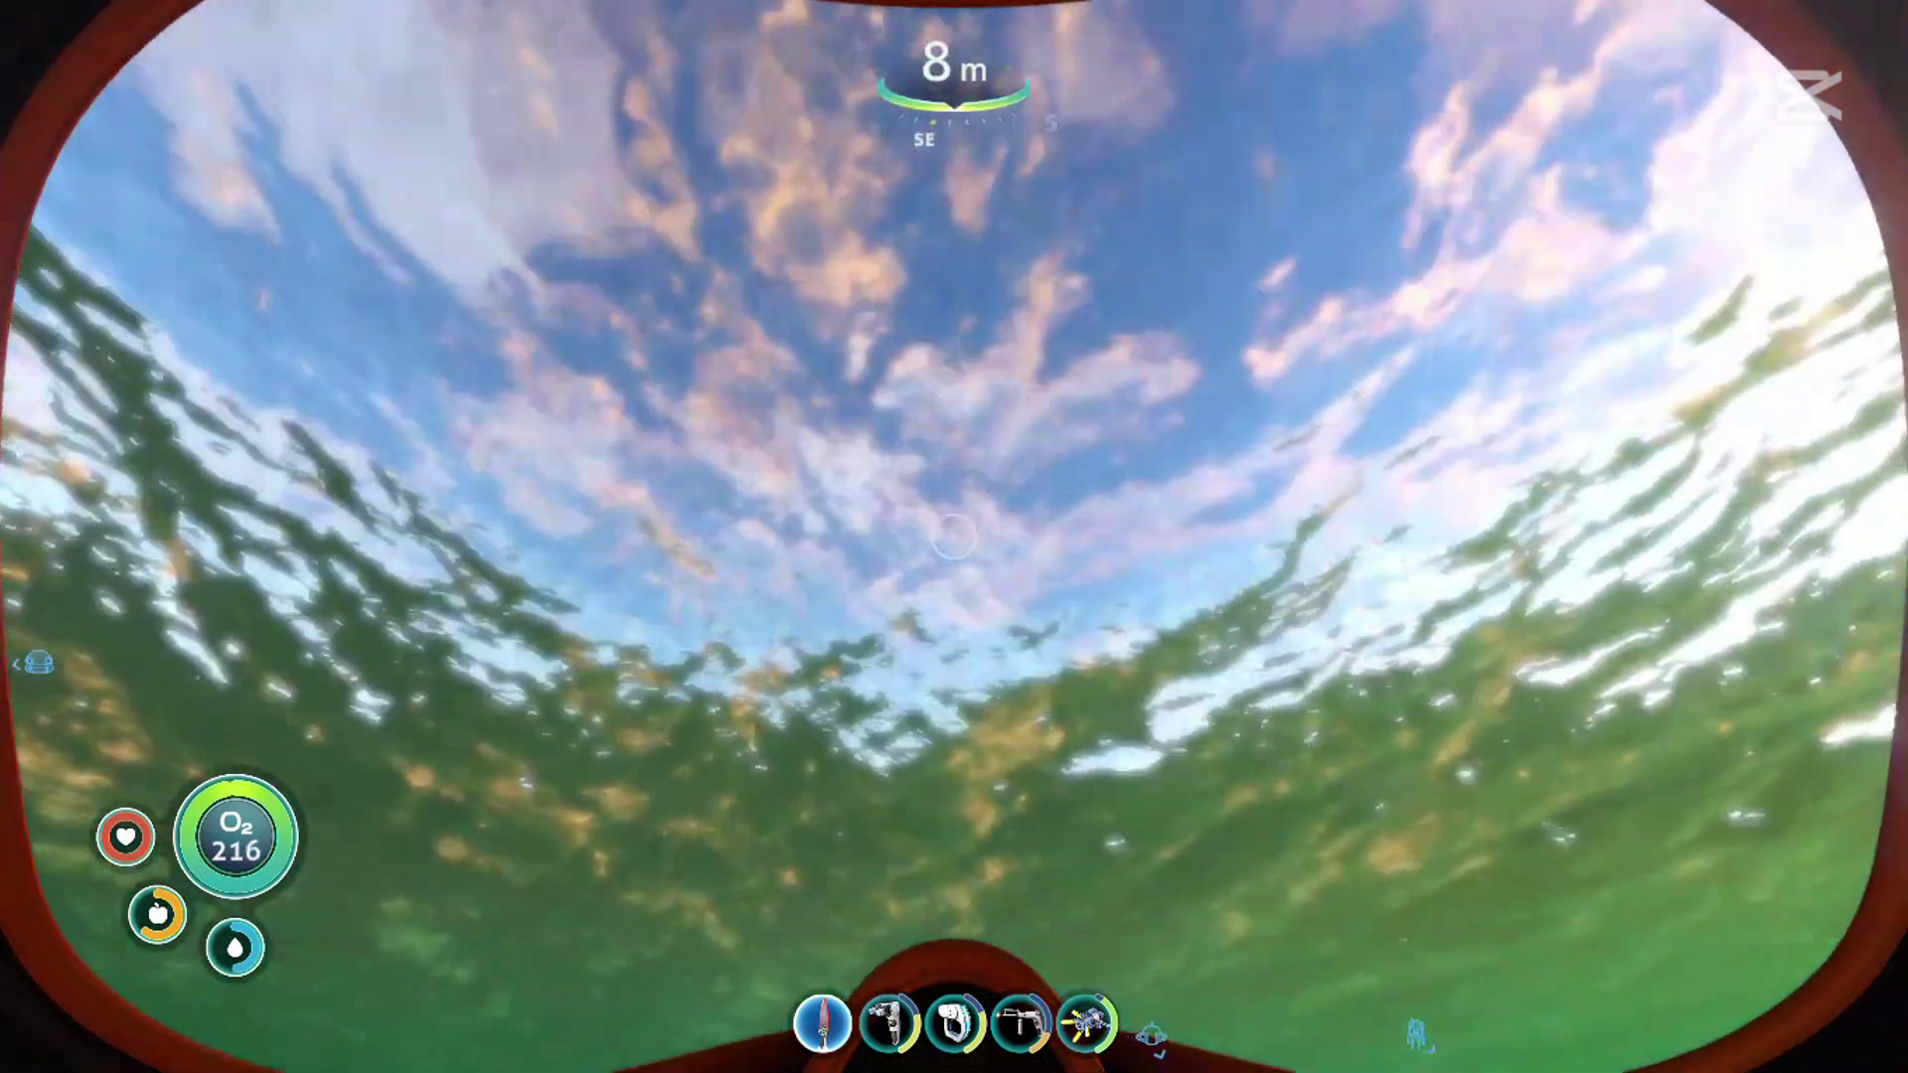
{"action": "key", "text": "w"}
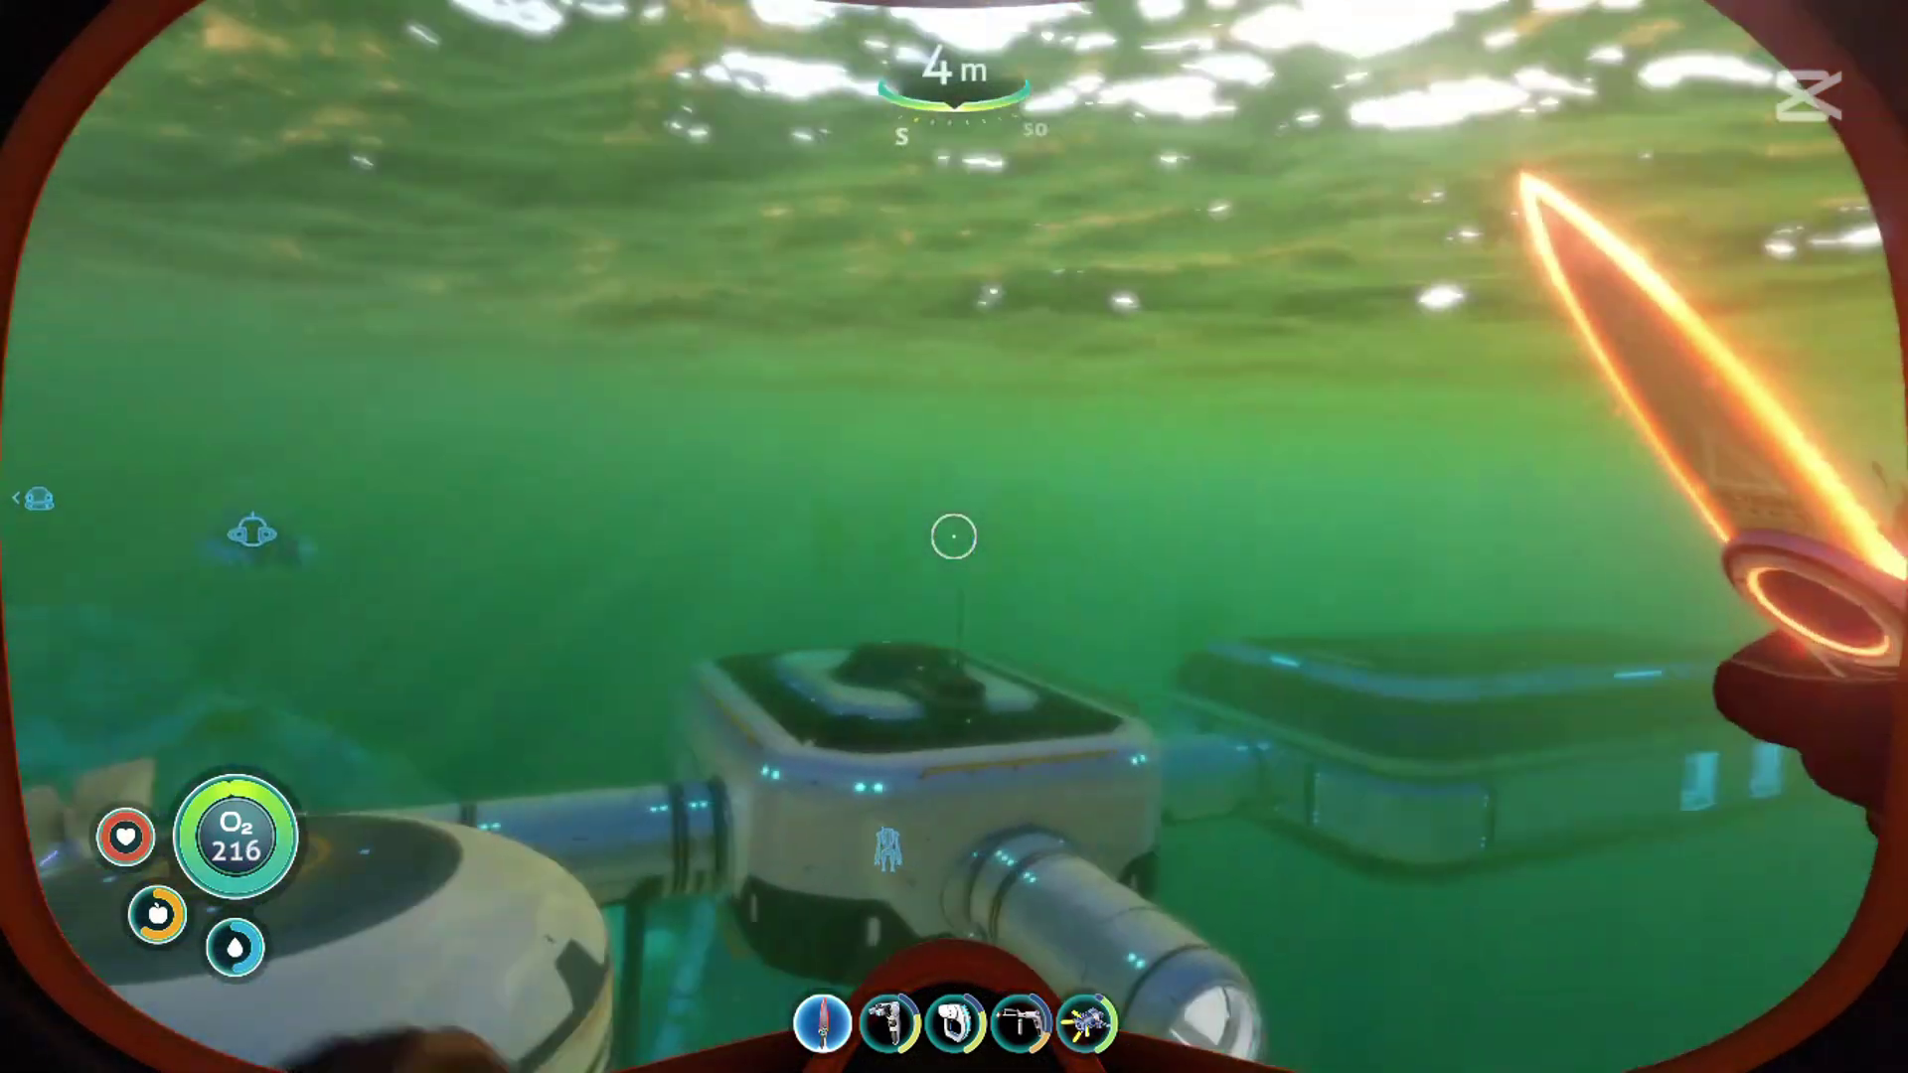
{"action": "key", "text": "w"}
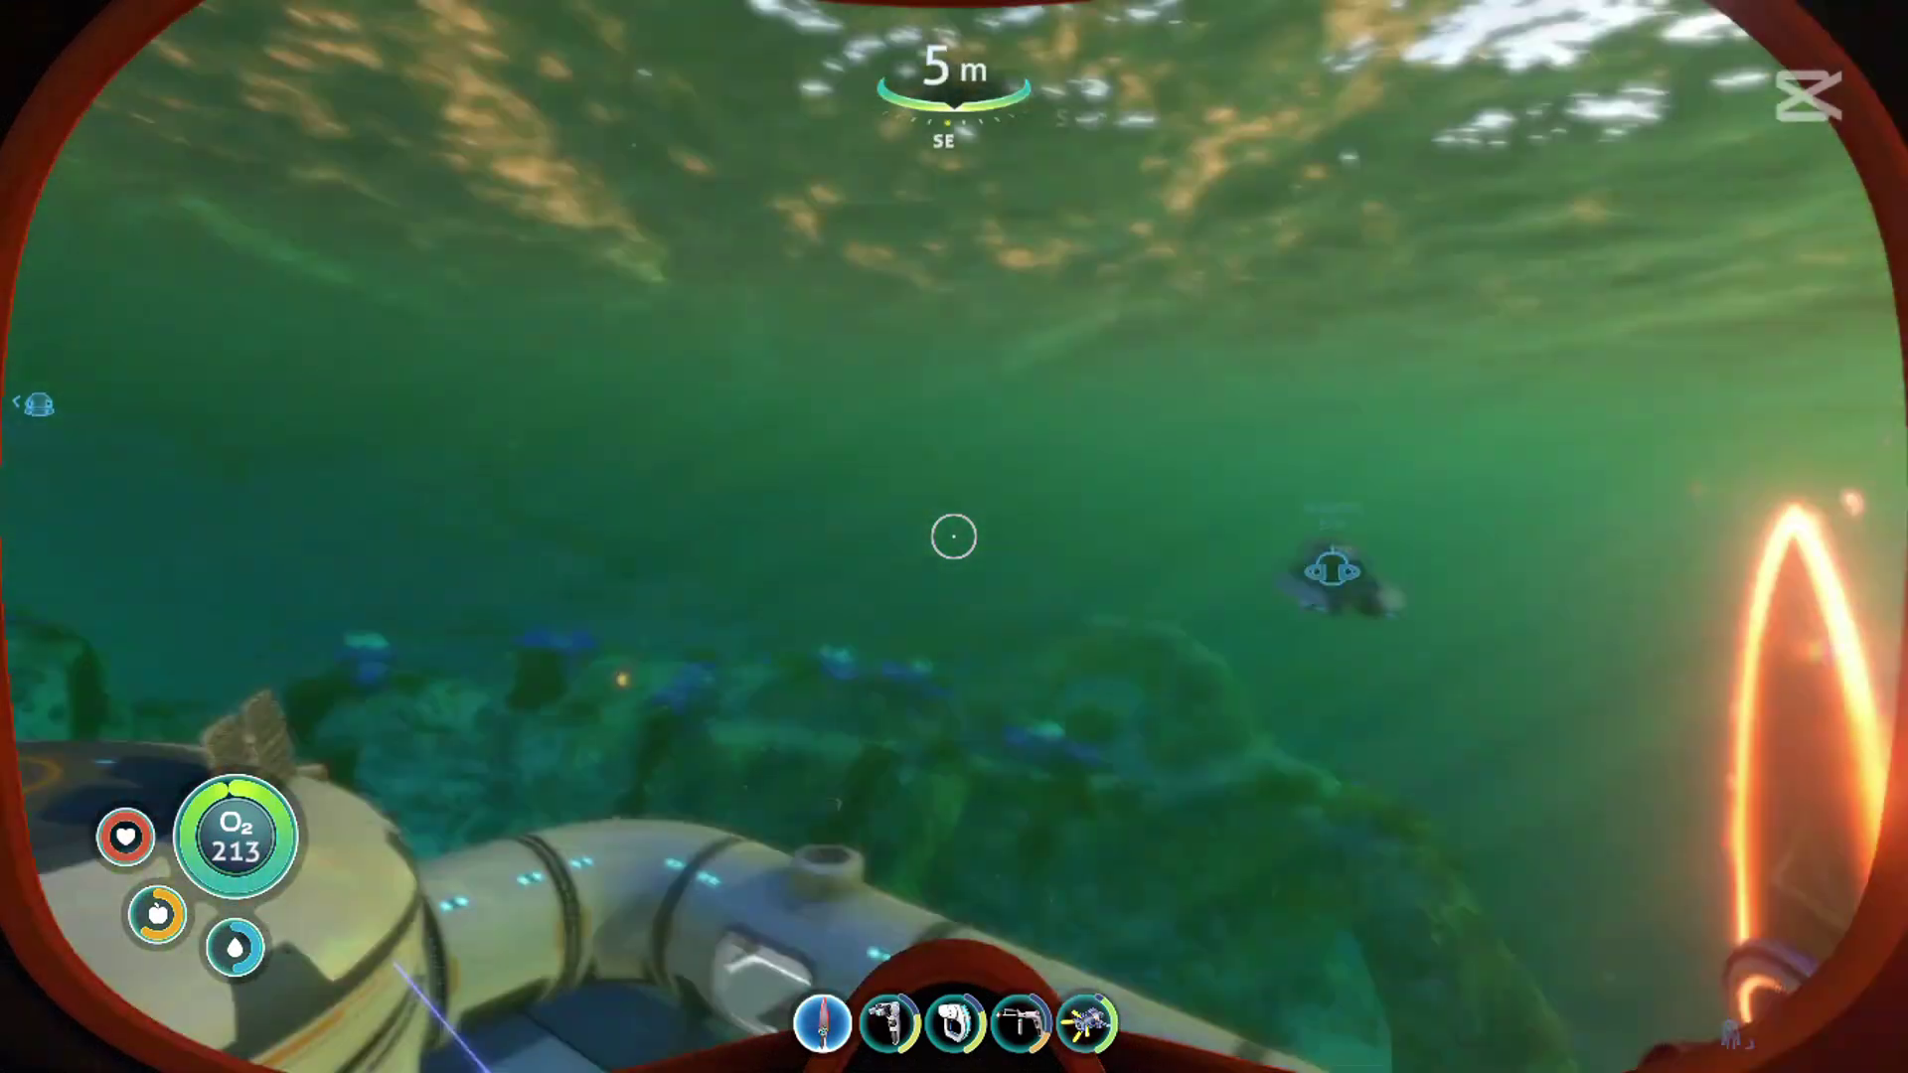
{"action": "key", "text": "w"}
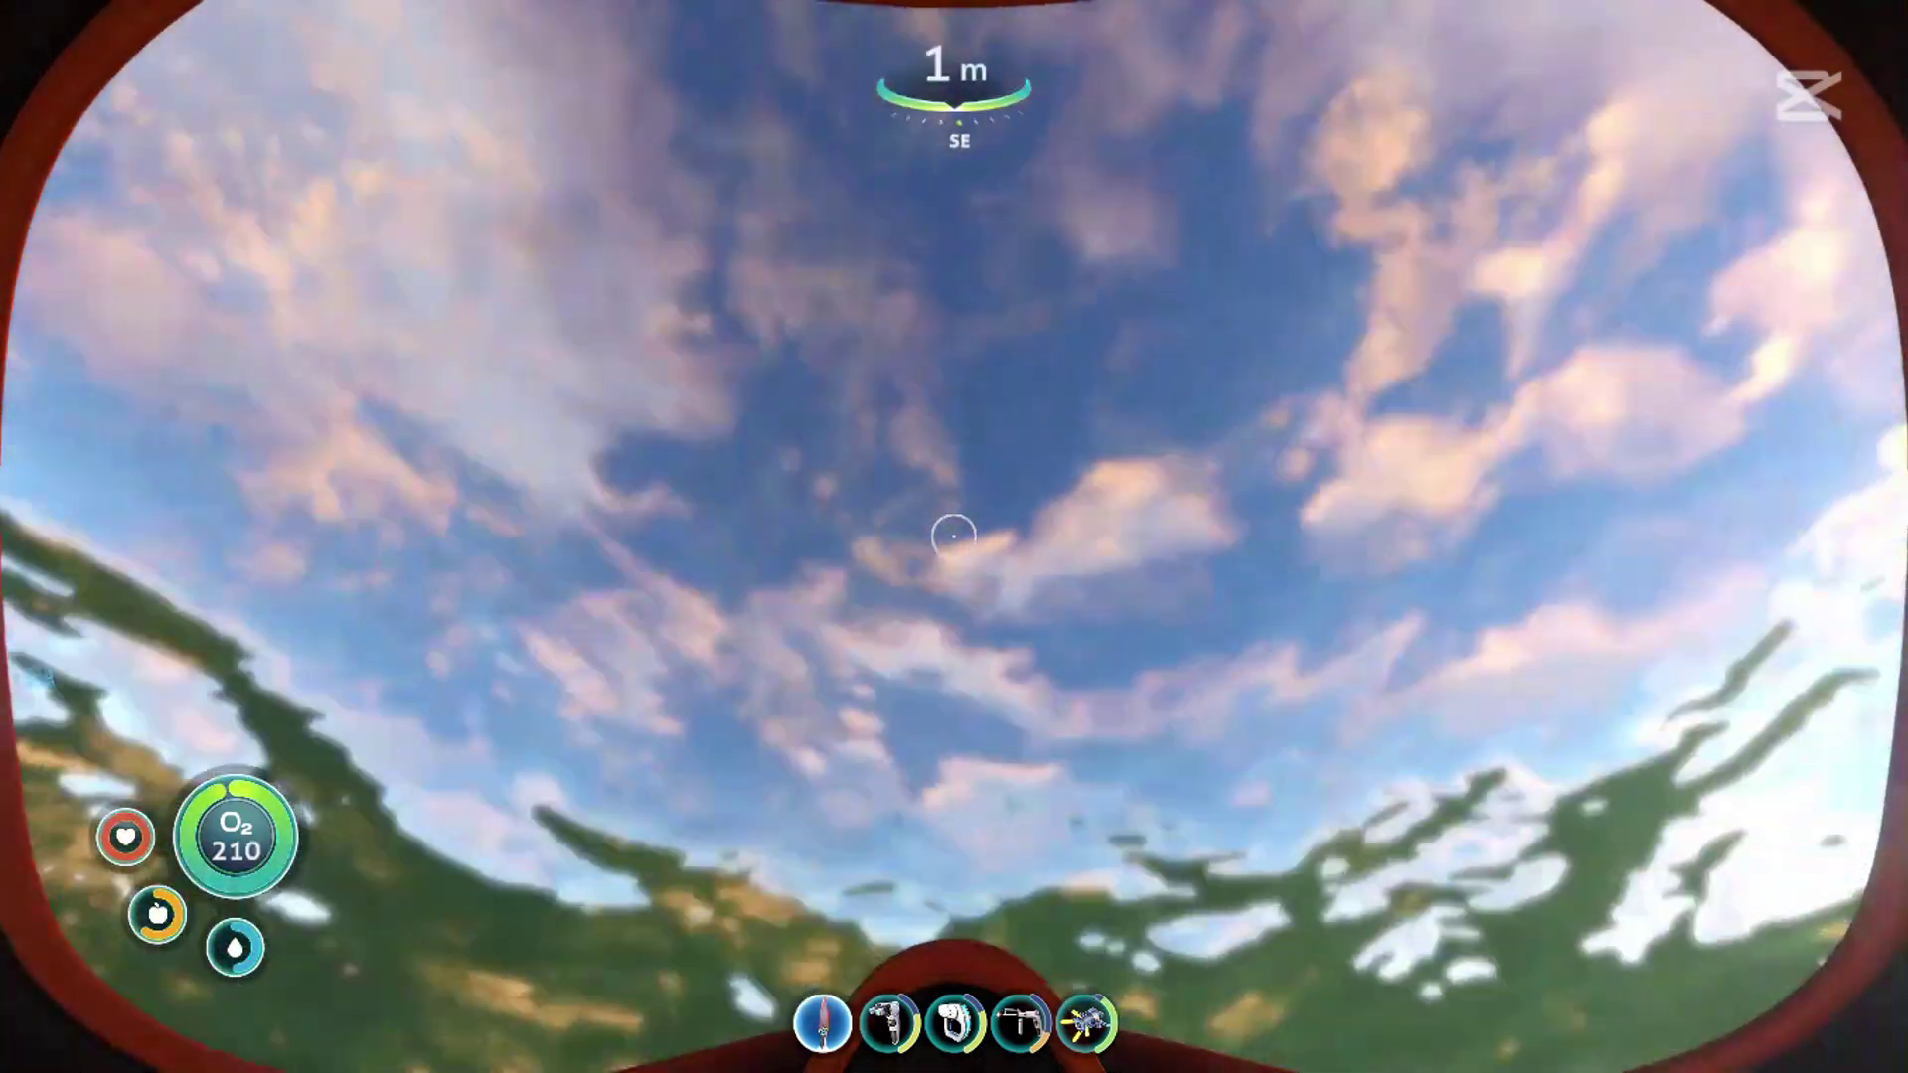
{"action": "key", "text": "w"}
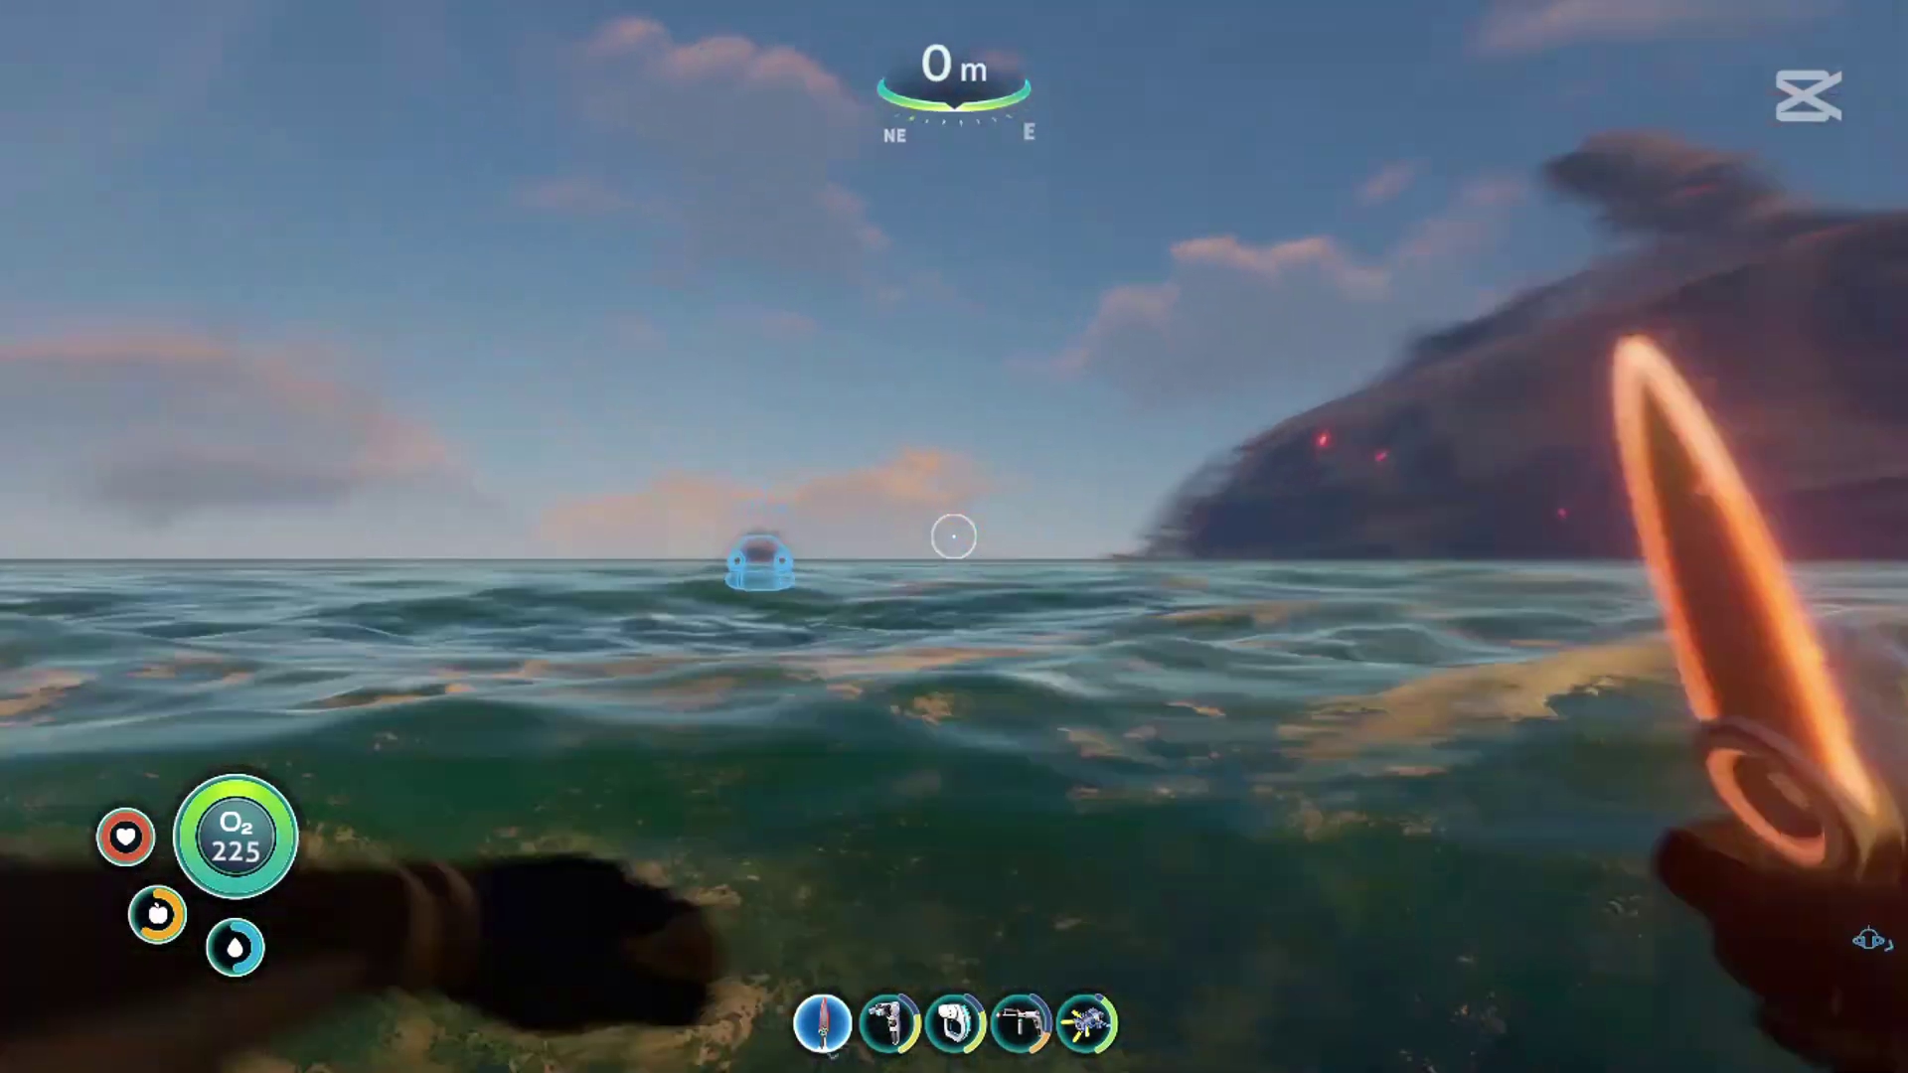
{"action": "key", "text": "w"}
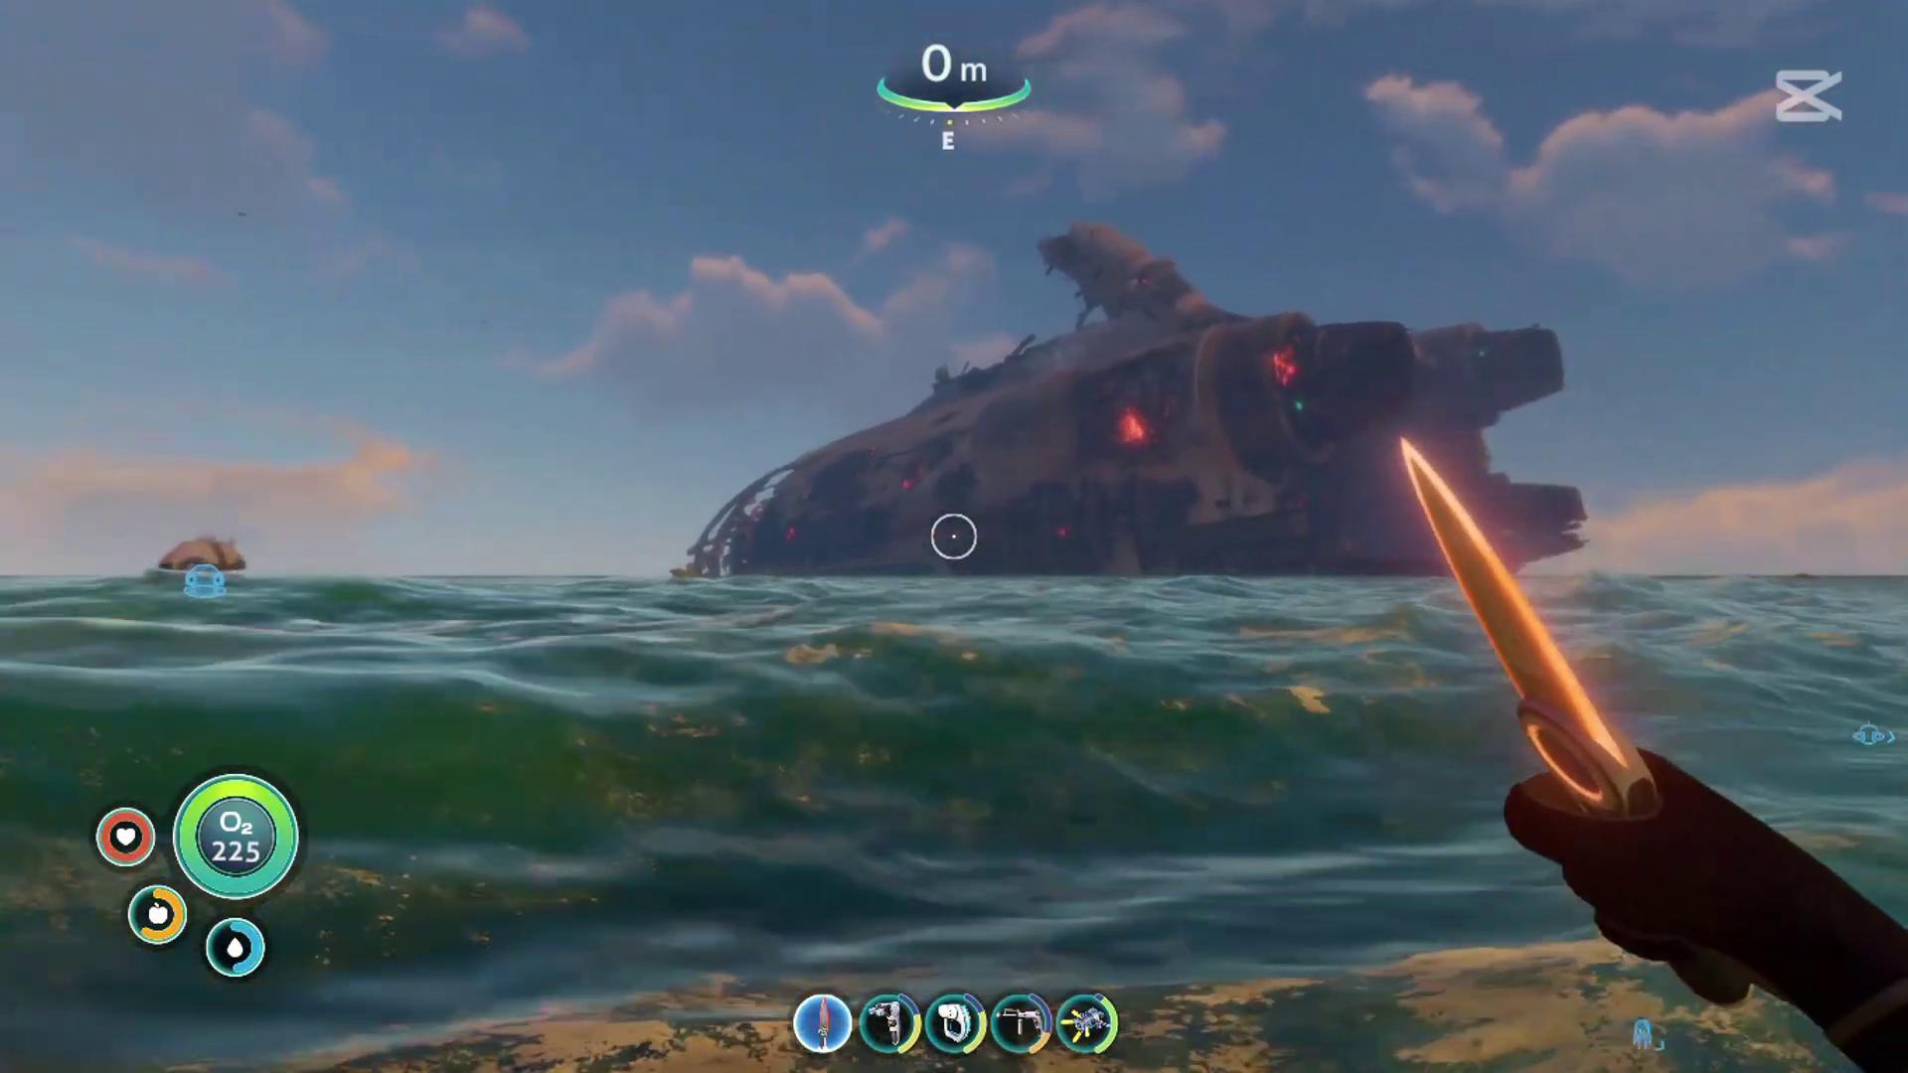
{"action": "key", "text": "w"}
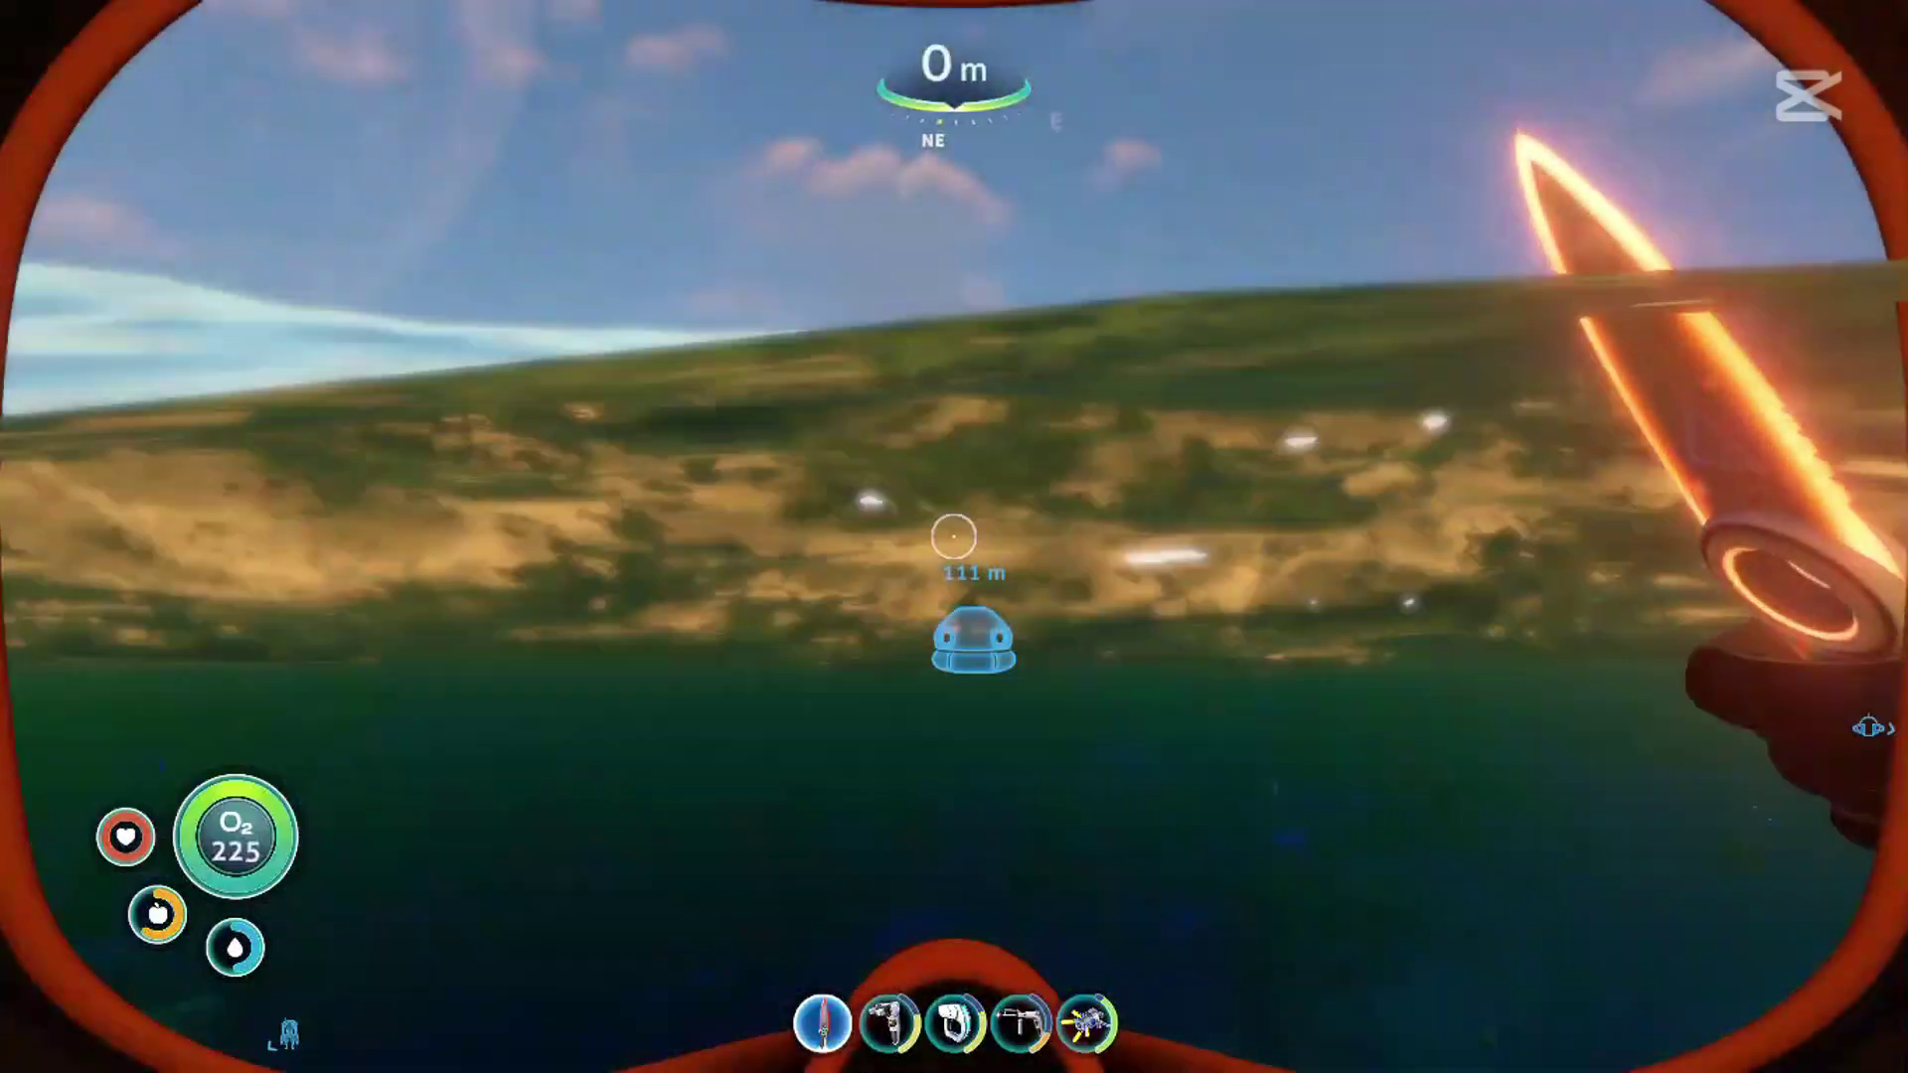
{"action": "key", "text": "w"}
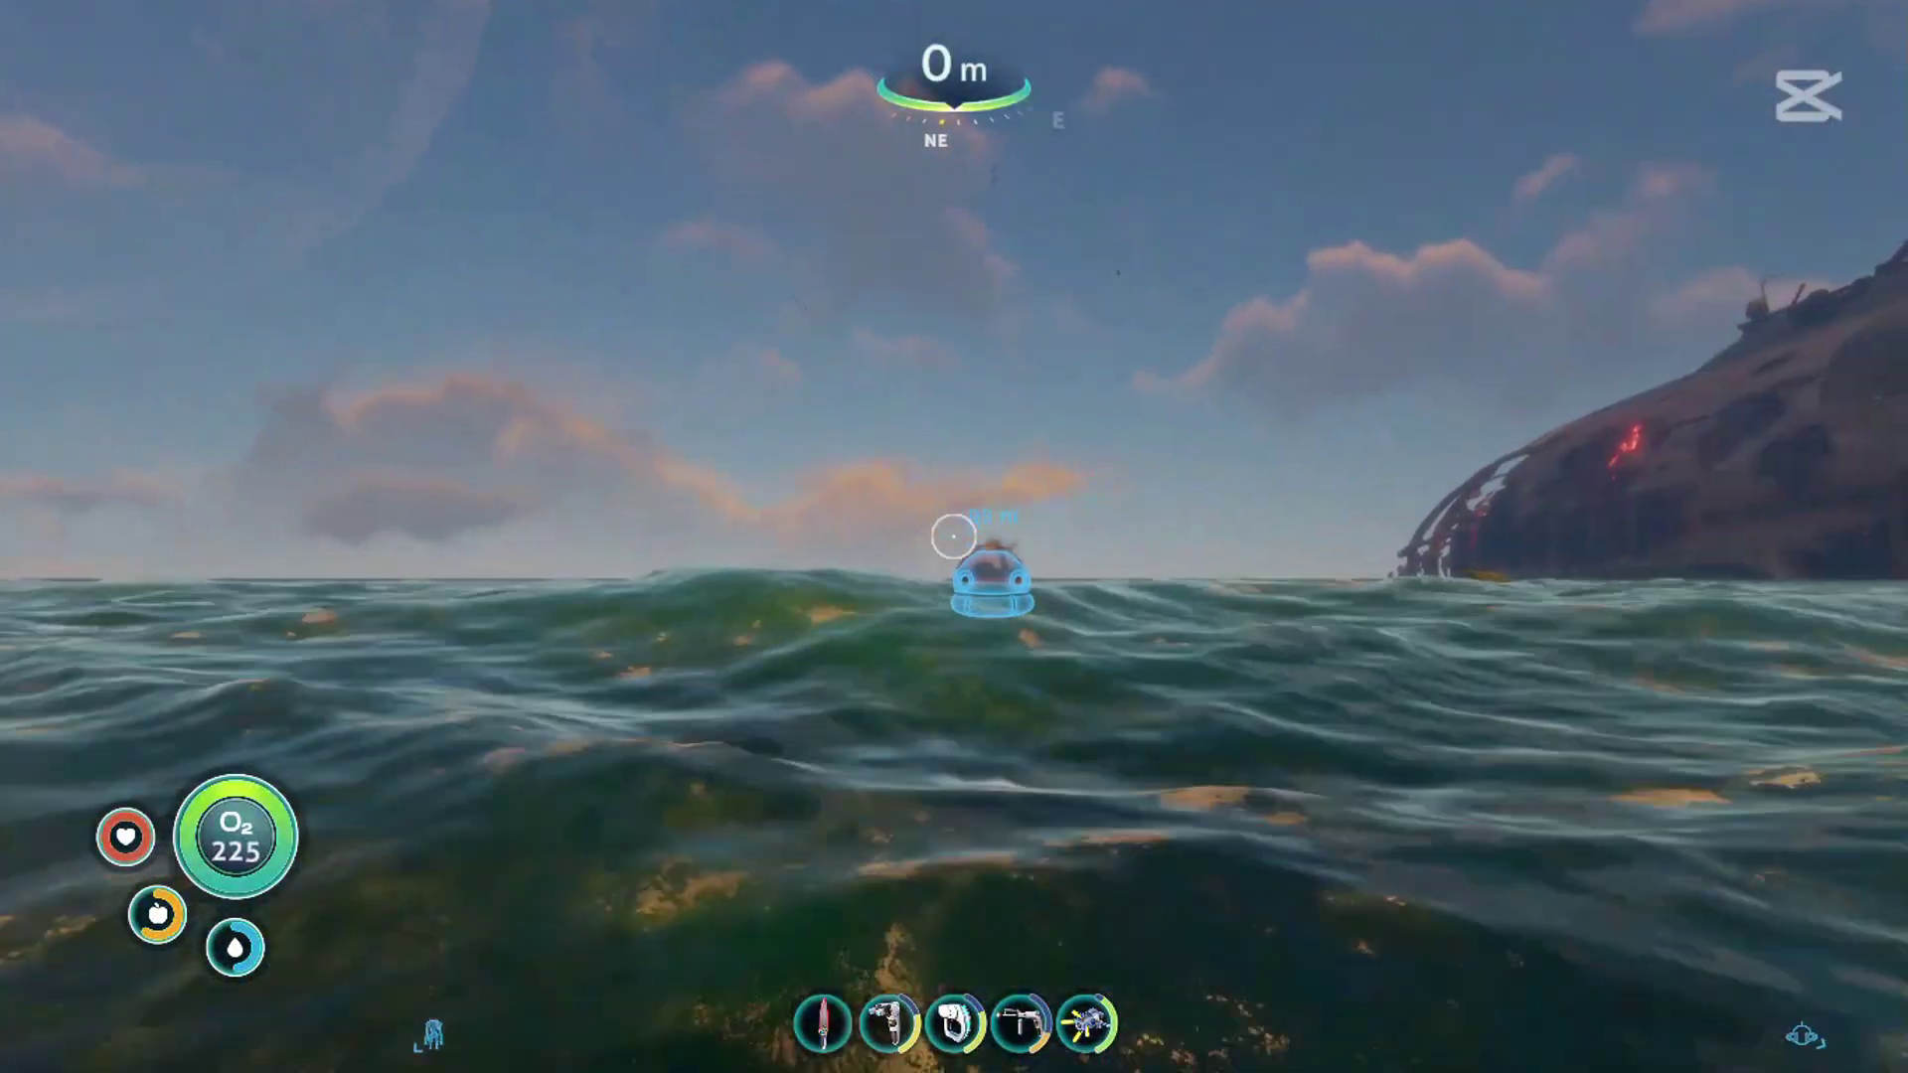